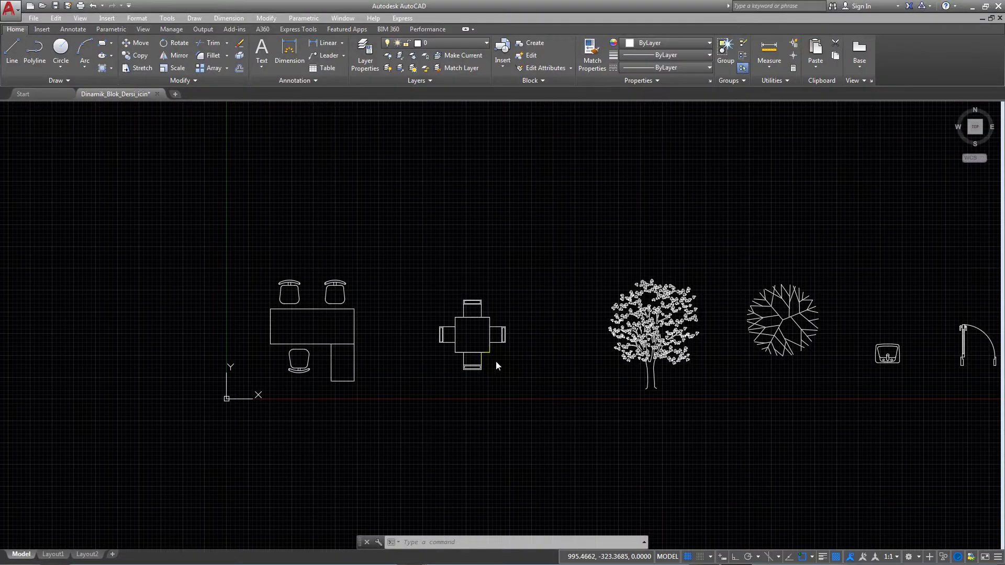
Step: Move the table-and-chairs block away from the furniture into empty space
{"action": "left_click", "coordinate": [553, 309]}
{"action": "left_click", "coordinate": [467, 424]}
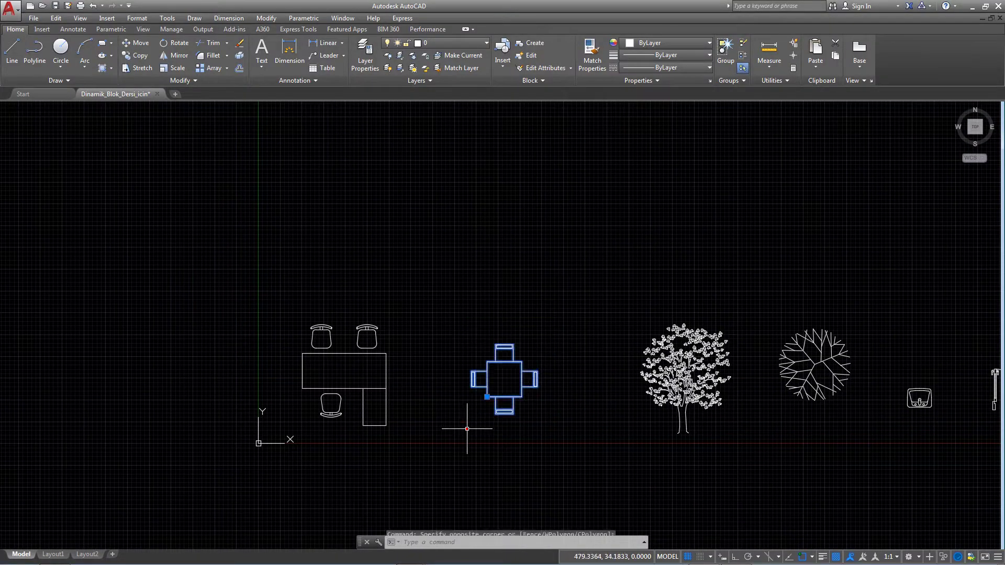
{"action": "type", "text": "m"}
{"action": "middle_click_drag", "start_coordinate": [489, 378], "coordinate": [475, 491]}
{"action": "key", "text": "Return"}
{"action": "left_click", "coordinate": [501, 451]}
{"action": "scroll", "coordinate": [578, 332], "scroll_direction": "down", "scroll_amount": 3}
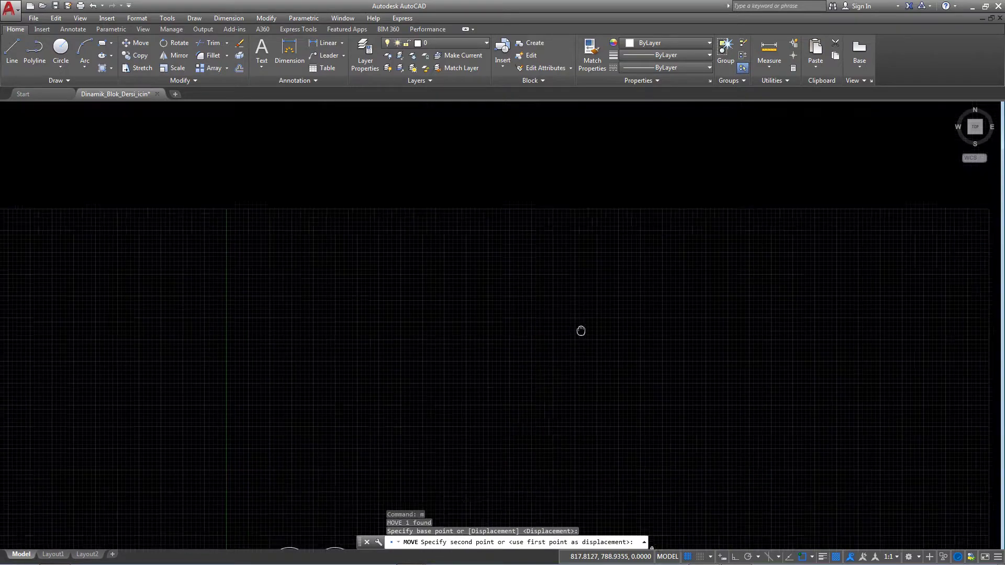
{"action": "left_click", "coordinate": [626, 269]}
{"action": "scroll", "coordinate": [635, 225], "scroll_direction": "up", "scroll_amount": 3}
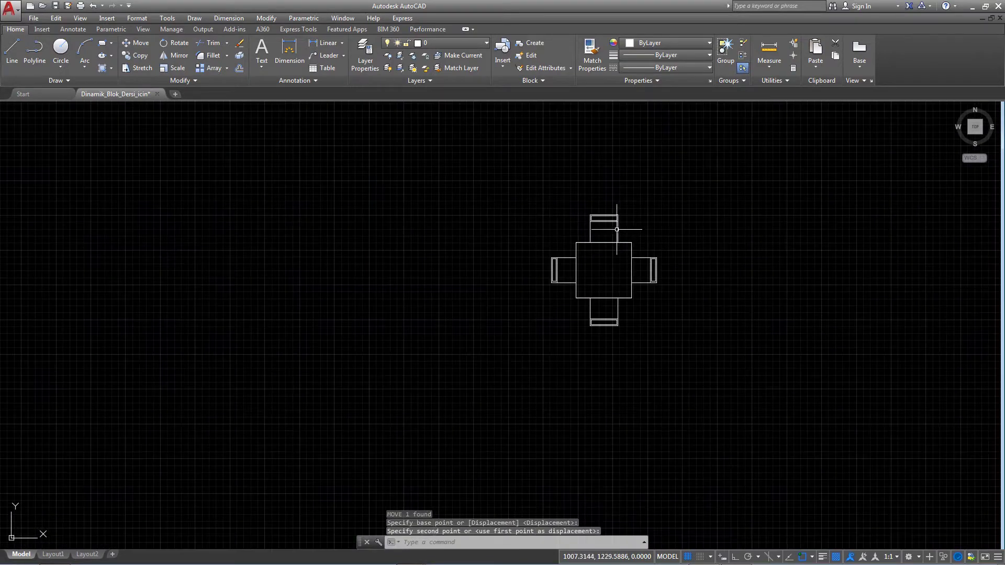
{"action": "scroll", "coordinate": [650, 218], "scroll_direction": "up", "scroll_amount": 2}
{"action": "scroll", "coordinate": [650, 228], "scroll_direction": "down", "scroll_amount": 5}
{"action": "scroll", "coordinate": [650, 228], "scroll_direction": "up", "scroll_amount": 4}
Step: Move the table block again, further up and to the right
{"action": "left_click", "coordinate": [655, 179]}
{"action": "left_click", "coordinate": [549, 298]}
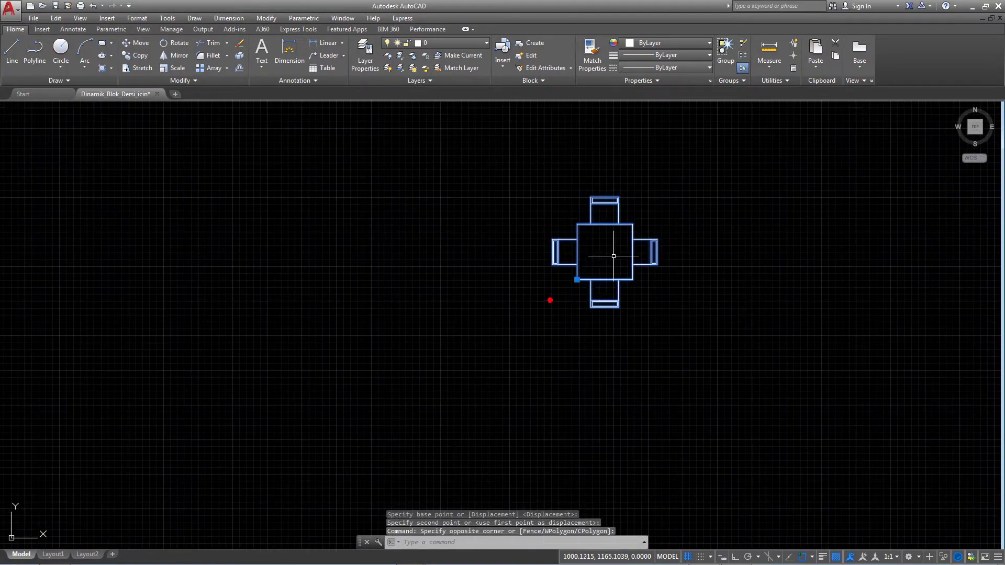
{"action": "scroll", "coordinate": [635, 231], "scroll_direction": "down", "scroll_amount": 3}
{"action": "type", "text": "m"}
{"action": "key", "text": "Return"}
{"action": "left_click", "coordinate": [611, 251]}
{"action": "left_click", "coordinate": [712, 137]}
Step: Centre the relocated table in the view and select the block
{"action": "middle_click_drag", "start_coordinate": [671, 246], "coordinate": [602, 314]}
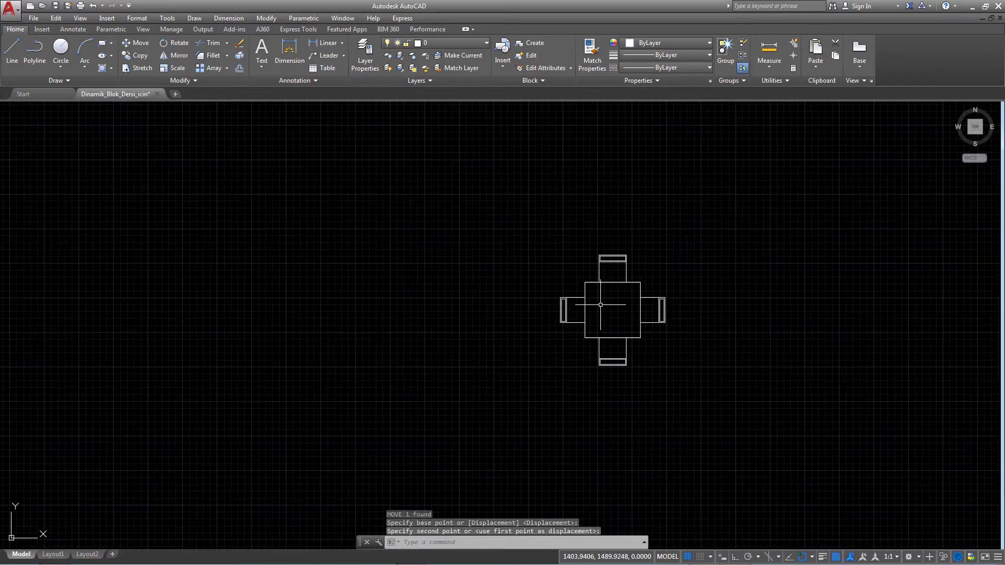
{"action": "scroll", "coordinate": [617, 289], "scroll_direction": "up", "scroll_amount": 4}
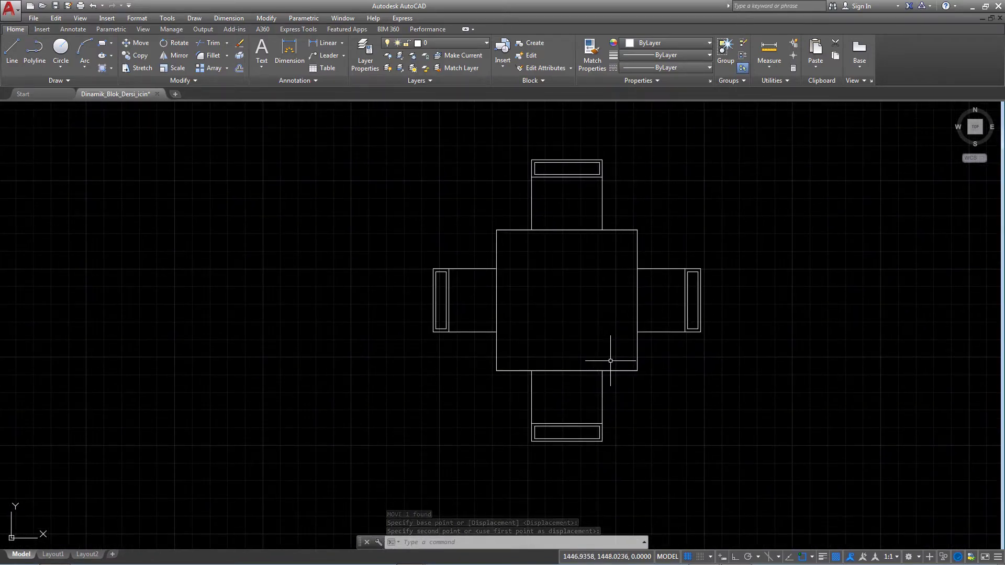
{"action": "scroll", "coordinate": [621, 342], "scroll_direction": "down", "scroll_amount": 2}
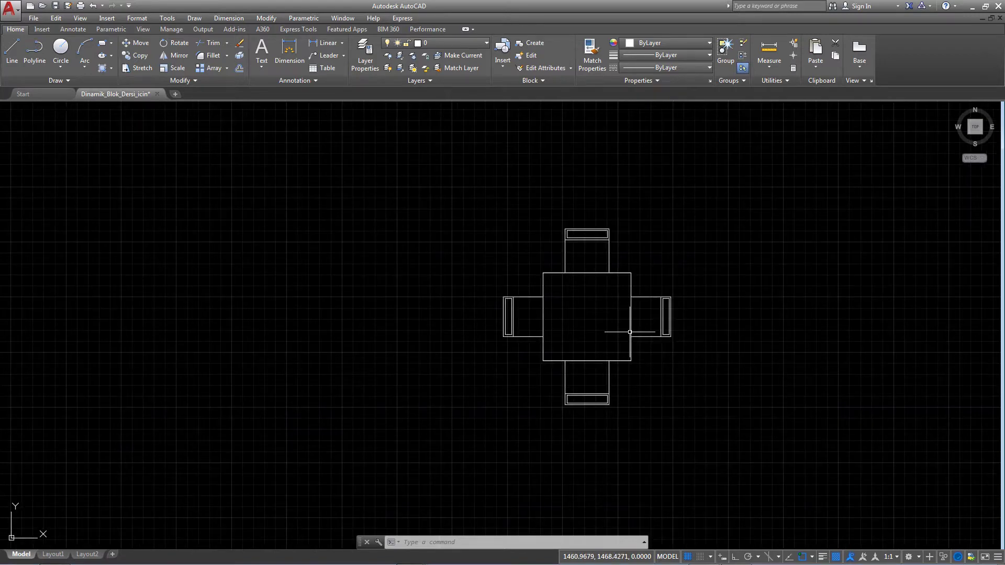
{"action": "mouse_move", "coordinate": [630, 332]}
{"action": "middle_mouse_down"}
{"action": "mouse_move", "coordinate": [622, 298]}
{"action": "mouse_move", "coordinate": [538, 318]}
{"action": "middle_mouse_up"}
{"action": "scroll", "coordinate": [621, 299], "scroll_direction": "down", "scroll_amount": 2}
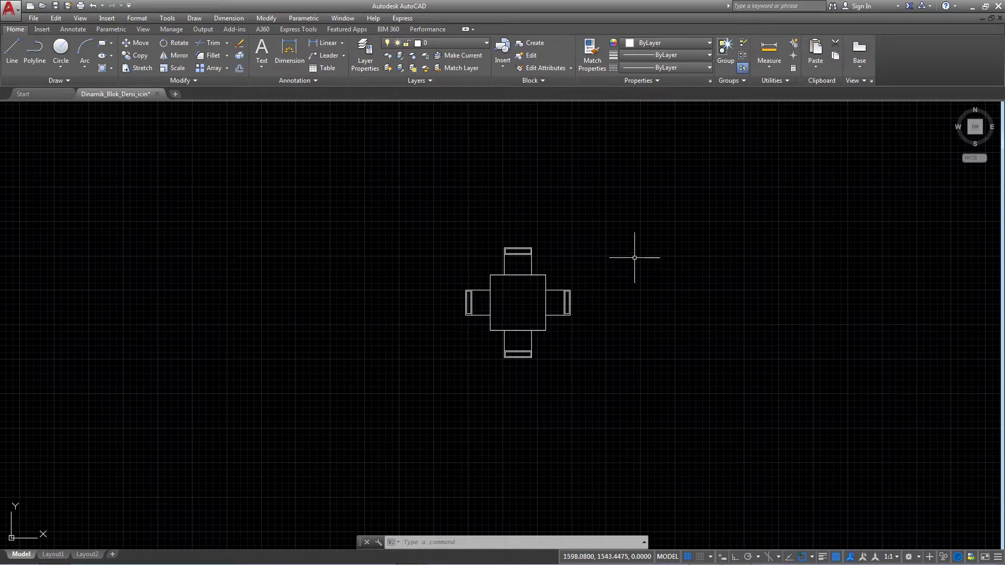
{"action": "left_click", "coordinate": [510, 275]}
Step: Open the table block in the Block Editor and show the Parameters palette
{"action": "right_click", "coordinate": [510, 240]}
{"action": "left_click", "coordinate": [602, 257]}
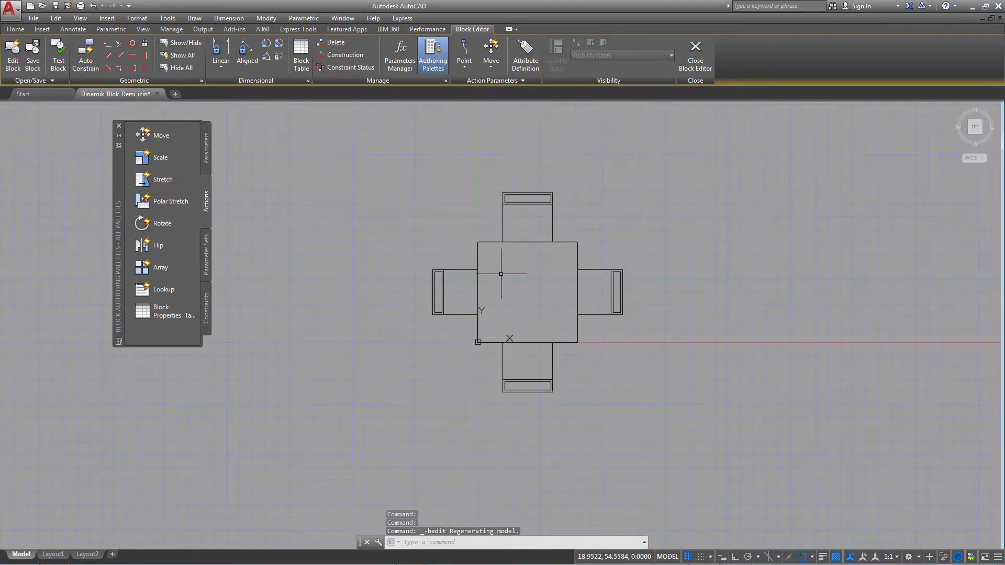
{"action": "scroll", "coordinate": [501, 273], "scroll_direction": "down", "scroll_amount": 2}
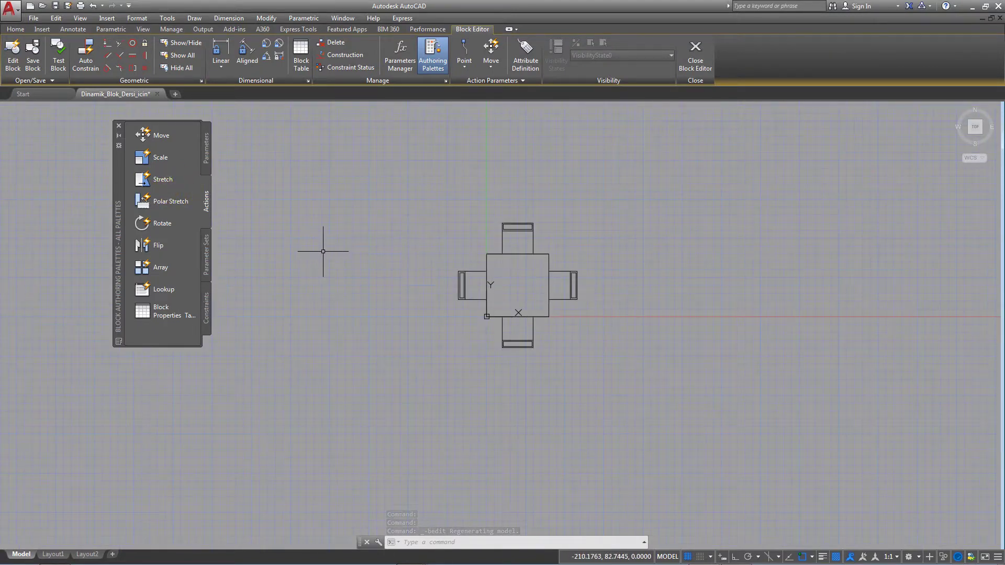
{"action": "scroll", "coordinate": [576, 267], "scroll_direction": "up", "scroll_amount": 1}
{"action": "scroll", "coordinate": [539, 277], "scroll_direction": "up", "scroll_amount": 1}
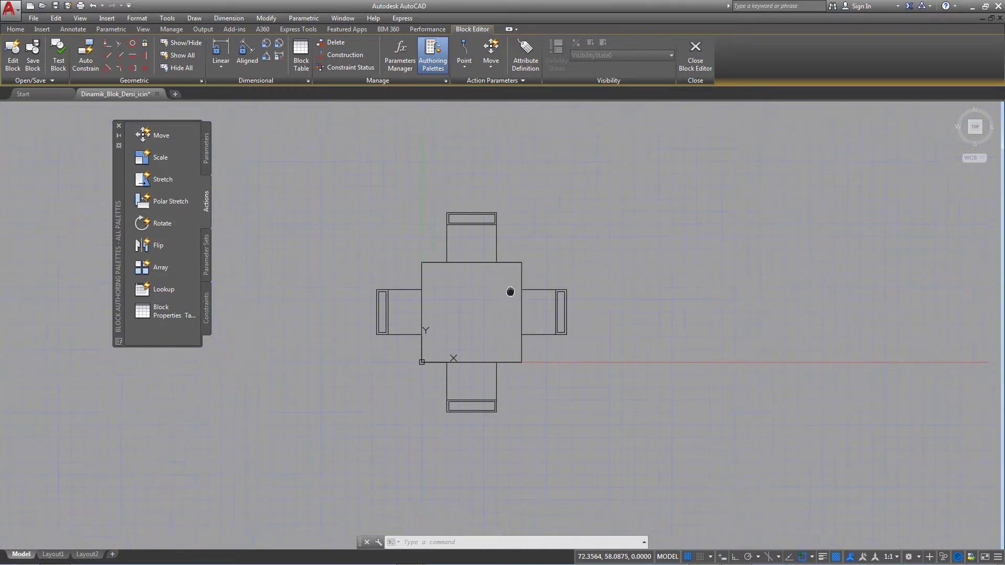
{"action": "left_click", "coordinate": [204, 152]}
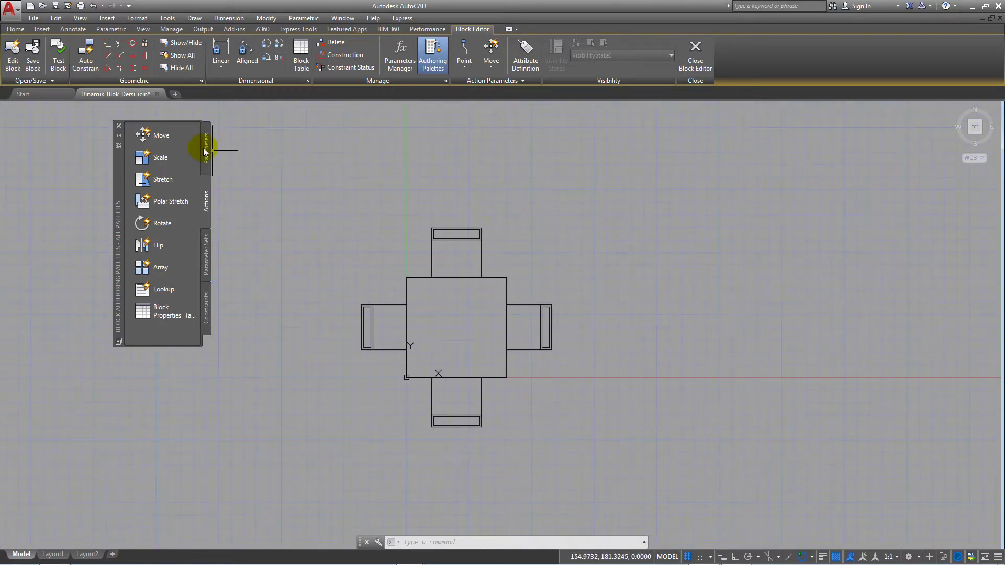
Step: Add a Linear parameter from the table's top-left to top-right corner, labelled above
{"action": "middle_click_drag", "start_coordinate": [359, 248], "coordinate": [332, 237]}
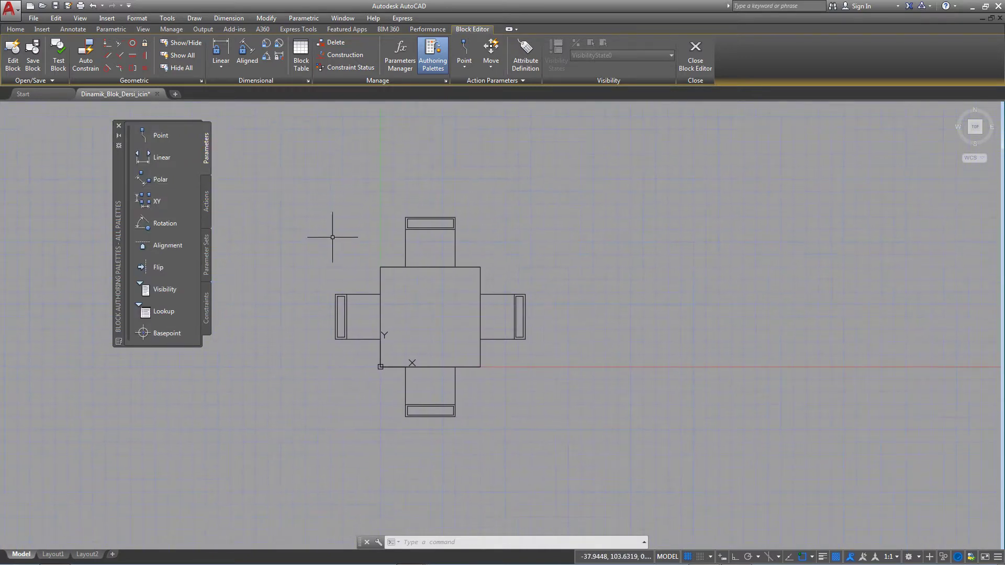
{"action": "left_click", "coordinate": [157, 157]}
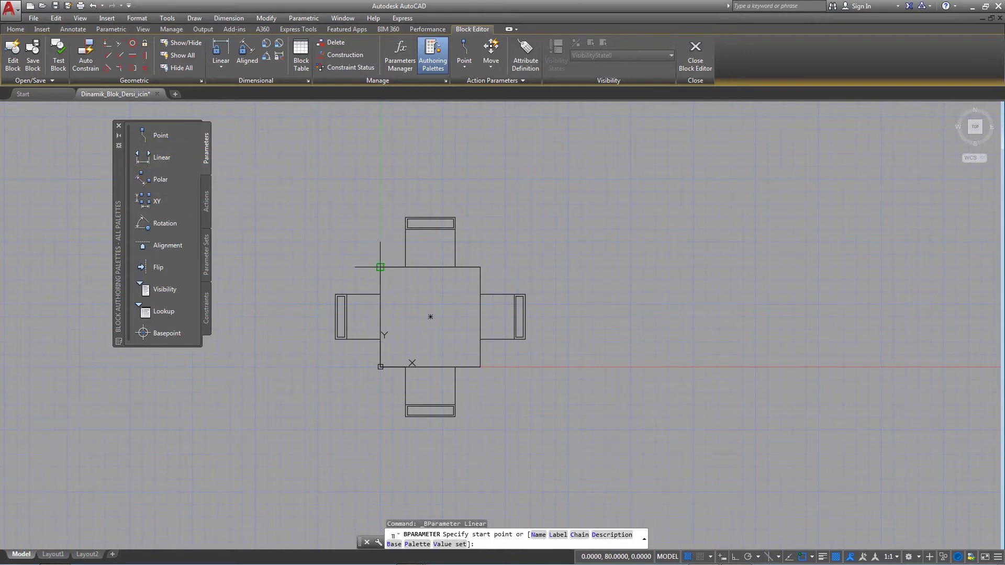
{"action": "left_click", "coordinate": [381, 267]}
{"action": "left_click", "coordinate": [480, 267]}
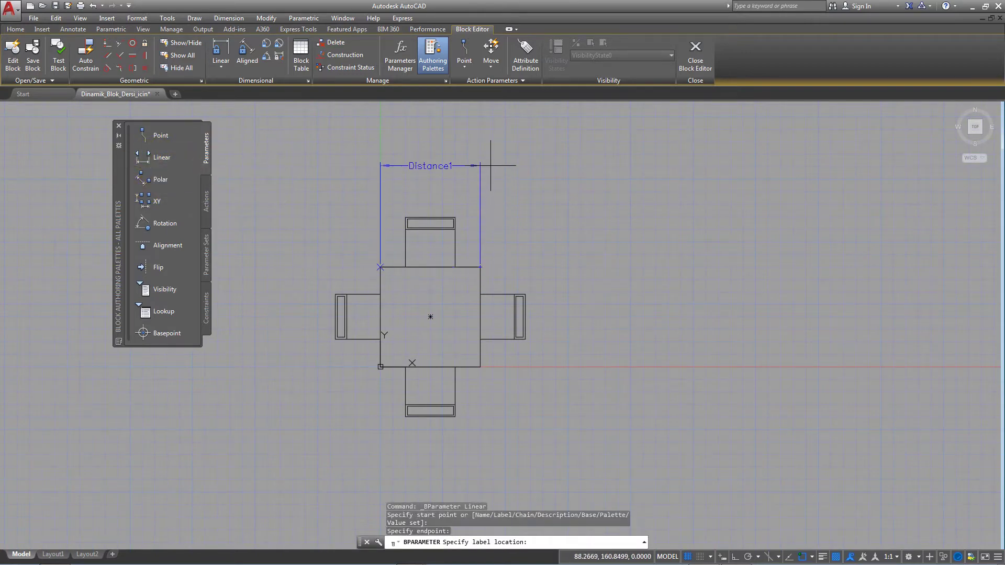
{"action": "left_click", "coordinate": [491, 165]}
{"action": "mouse_move", "coordinate": [441, 188]}
{"action": "middle_mouse_down"}
{"action": "mouse_move", "coordinate": [480, 214]}
{"action": "mouse_move", "coordinate": [481, 162]}
{"action": "middle_mouse_up"}
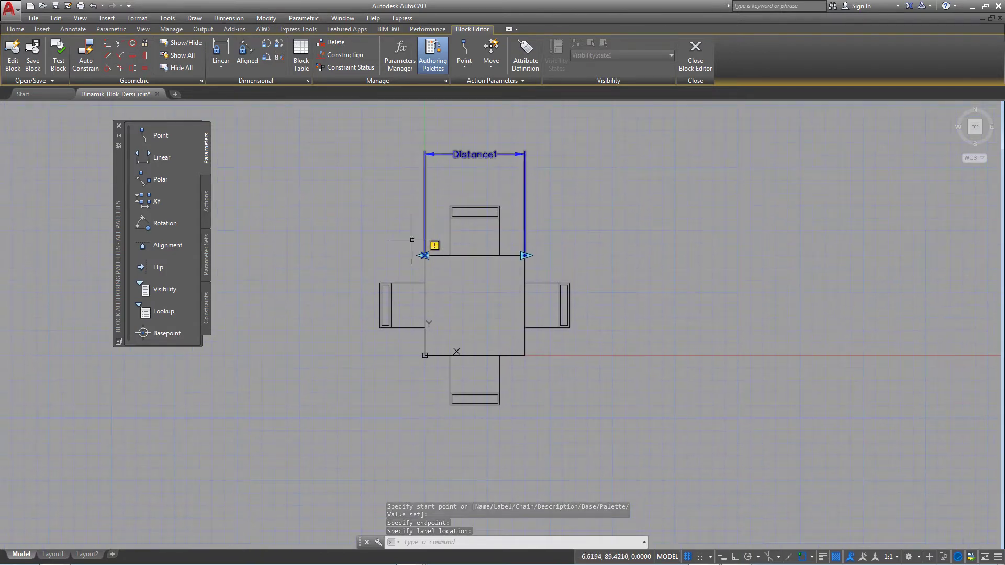
{"action": "middle_click_drag", "start_coordinate": [416, 178], "coordinate": [406, 218]}
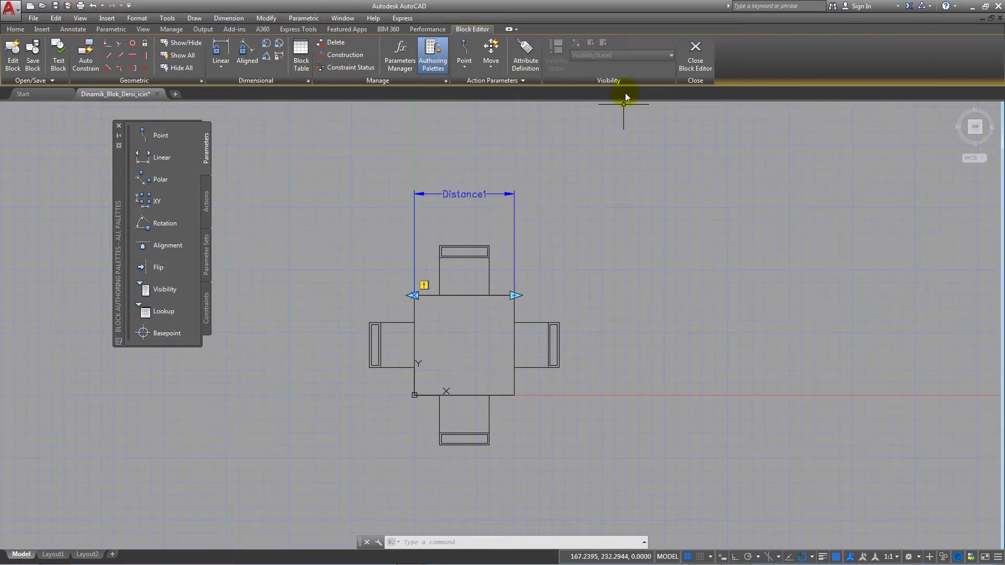
Step: Show the Actions palette and bring the table back into view
{"action": "left_click", "coordinate": [206, 201]}
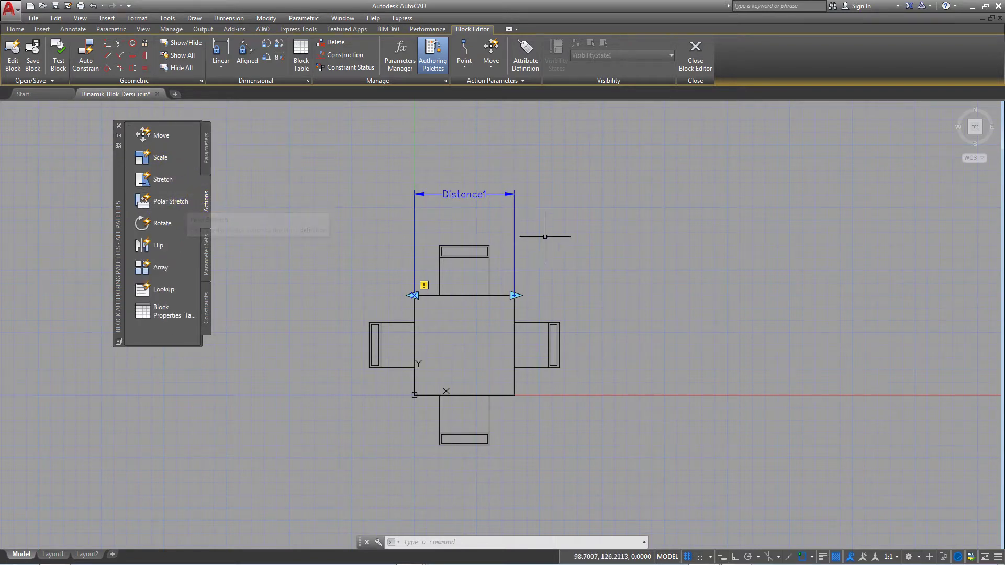
{"action": "middle_click_drag", "start_coordinate": [386, 203], "coordinate": [554, 191]}
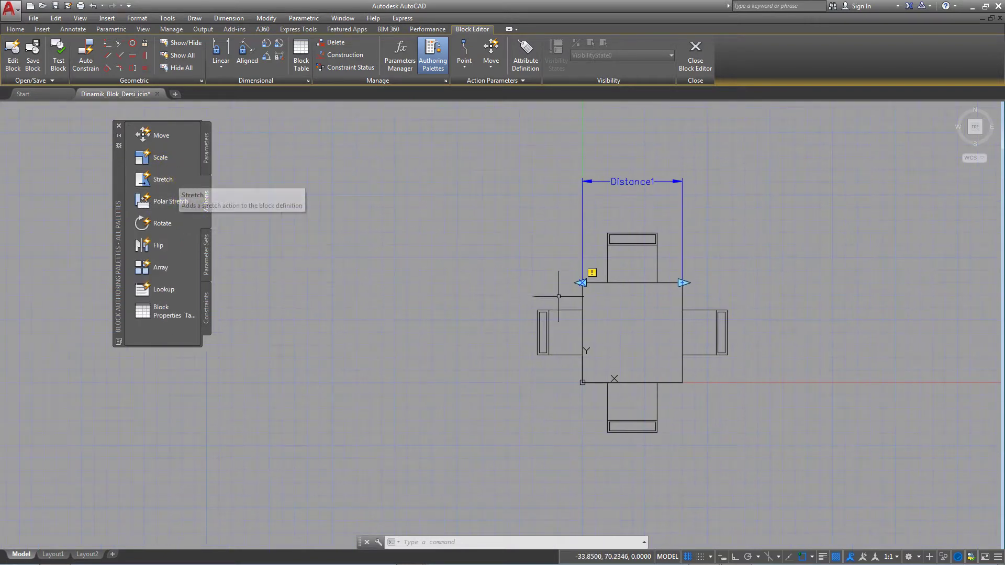
{"action": "middle_click_drag", "start_coordinate": [608, 306], "coordinate": [583, 284]}
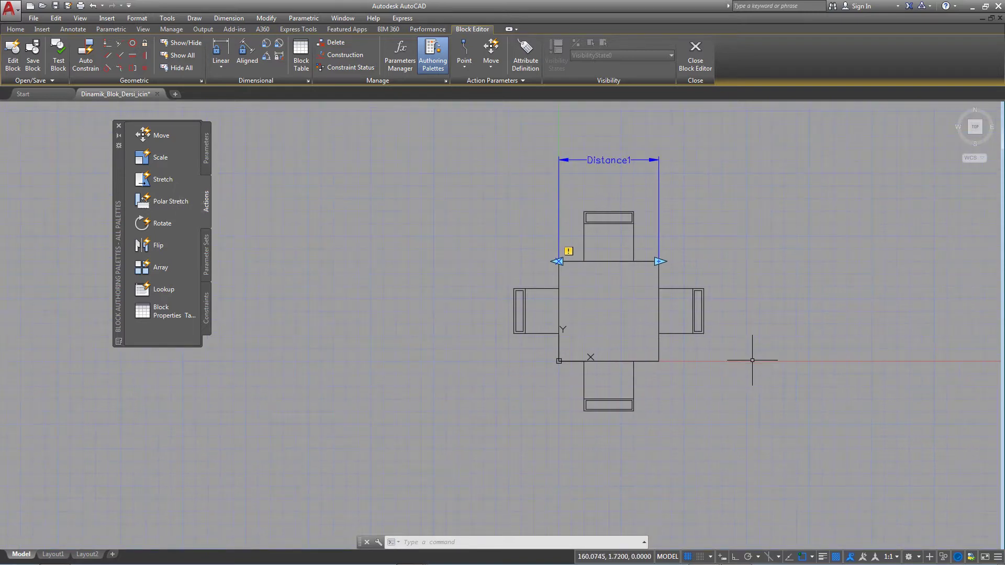
{"action": "middle_click_drag", "start_coordinate": [756, 355], "coordinate": [554, 354]}
{"action": "middle_click_drag", "start_coordinate": [682, 247], "coordinate": [602, 219]}
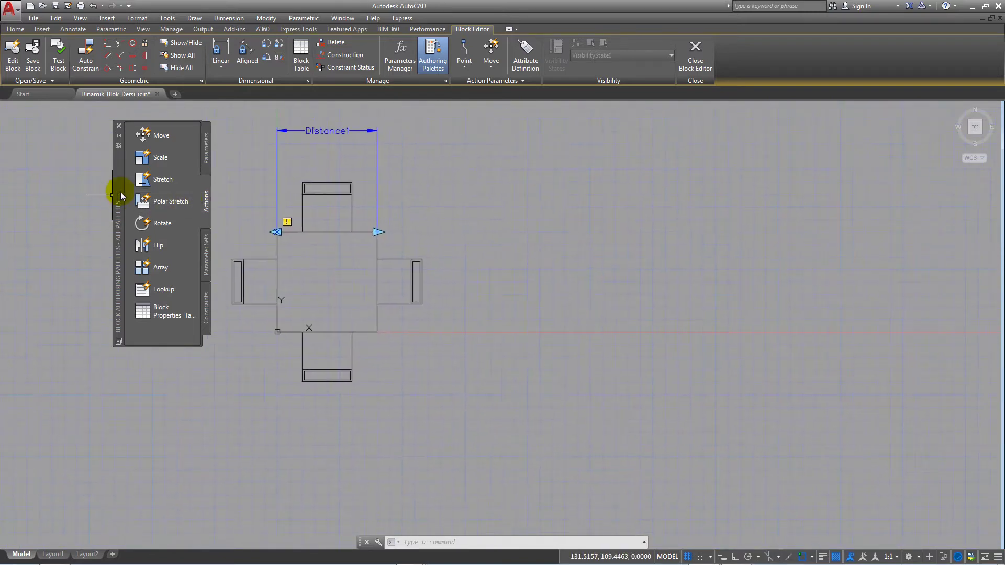
Step: Add a Stretch action on Distance1, associated with its right endpoint
{"action": "left_click", "coordinate": [145, 181]}
{"action": "middle_click_drag", "start_coordinate": [491, 258], "coordinate": [623, 268]}
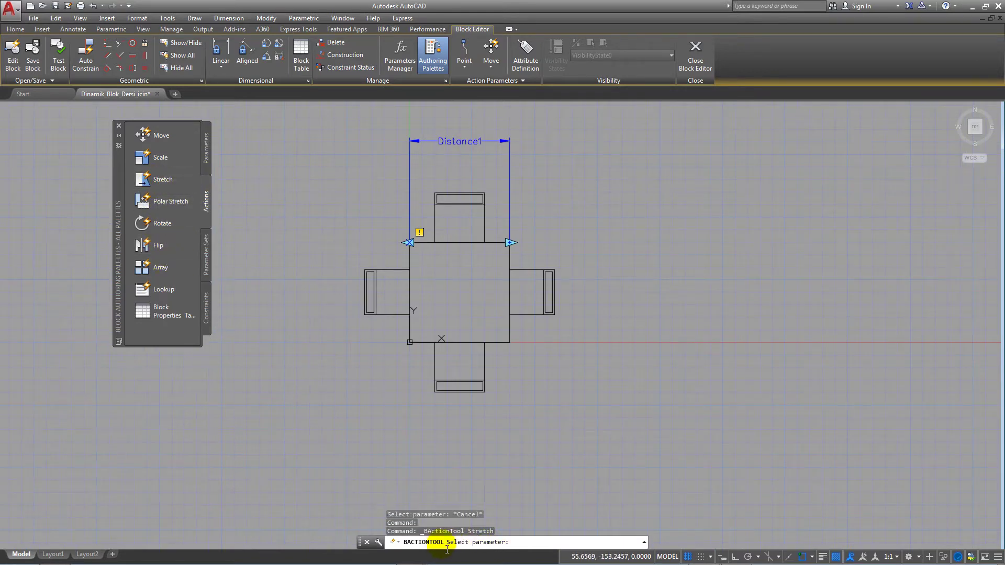
{"action": "scroll", "coordinate": [515, 156], "scroll_direction": "up", "scroll_amount": 1}
{"action": "scroll", "coordinate": [514, 157], "scroll_direction": "up", "scroll_amount": 1}
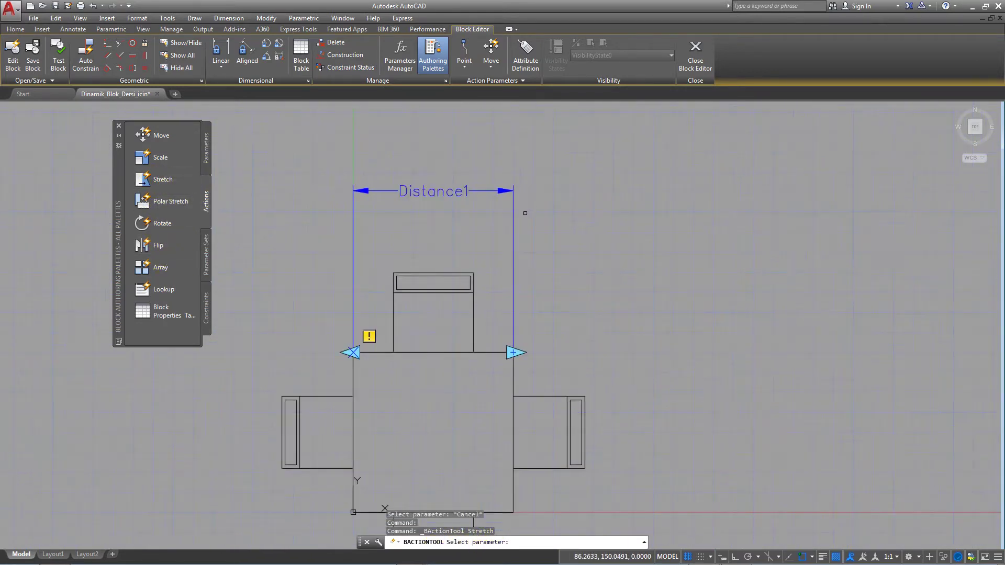
{"action": "scroll", "coordinate": [511, 162], "scroll_direction": "up", "scroll_amount": 1}
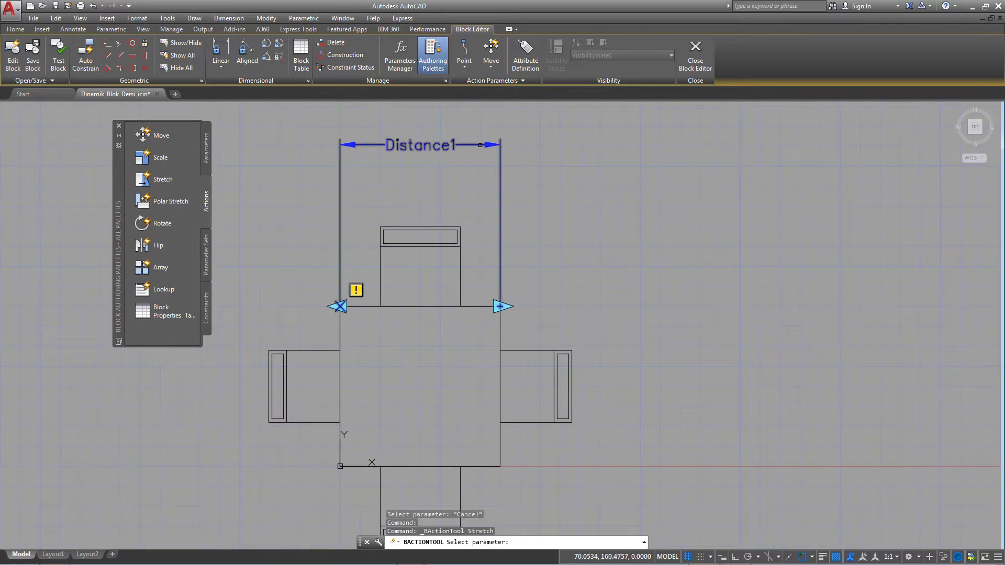
{"action": "left_click", "coordinate": [480, 145]}
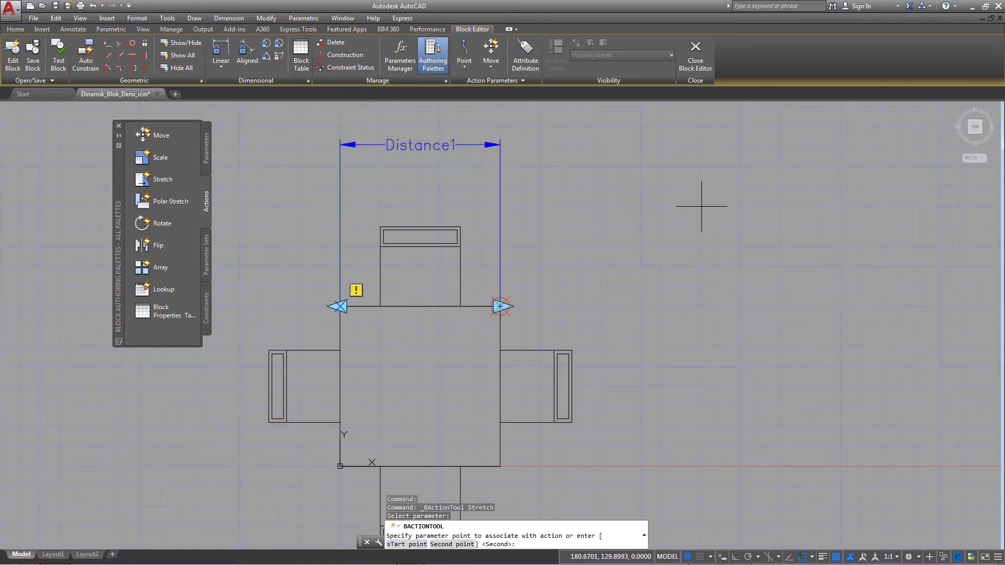
{"action": "middle_click_drag", "start_coordinate": [666, 228], "coordinate": [678, 197]}
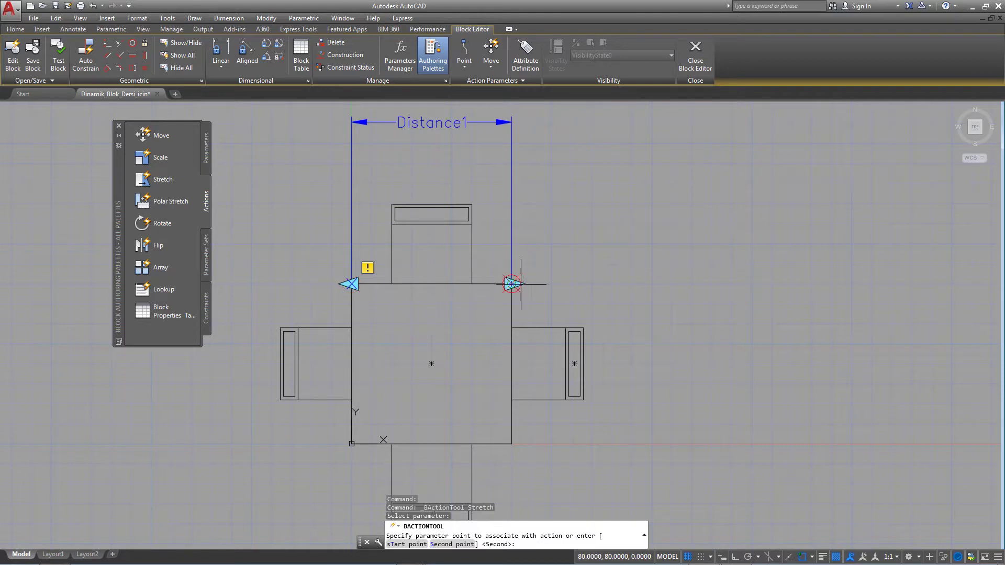
{"action": "scroll", "coordinate": [521, 284], "scroll_direction": "down", "scroll_amount": 3}
{"action": "scroll", "coordinate": [743, 277], "scroll_direction": "up", "scroll_amount": 1}
{"action": "middle_click_drag", "start_coordinate": [538, 284], "coordinate": [455, 269]}
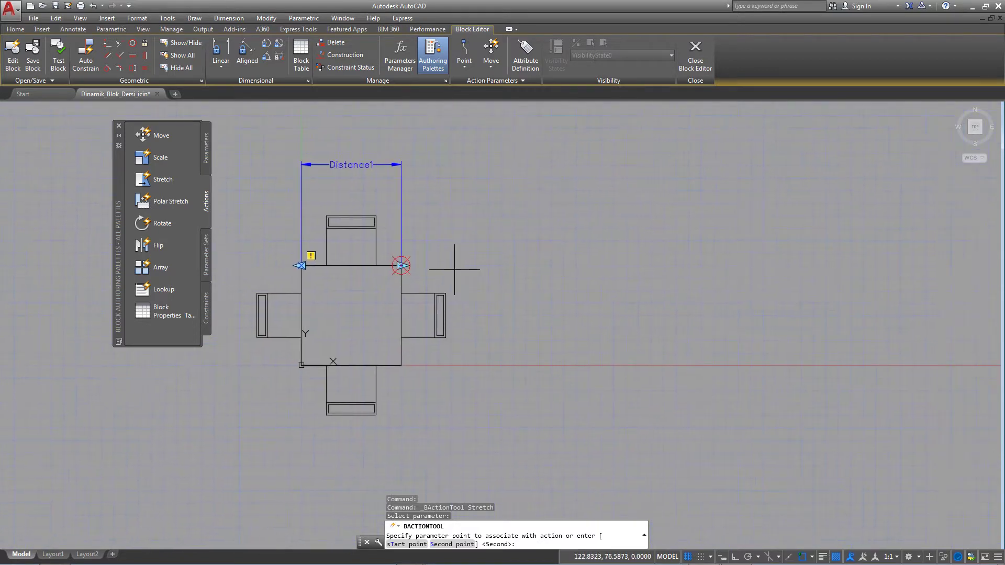
{"action": "left_click", "coordinate": [401, 265]}
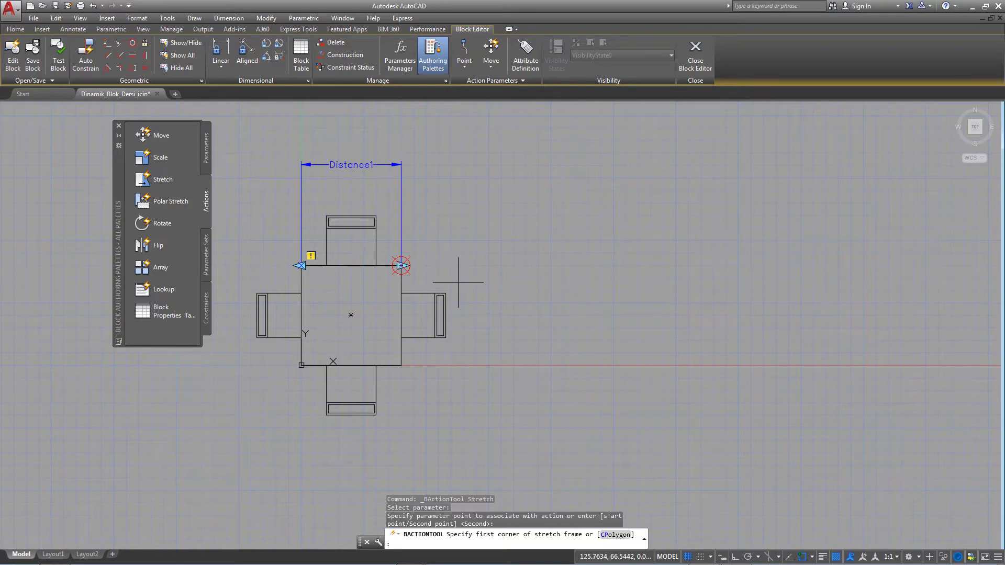
Step: Draw the stretch frame around the table's right side
{"action": "mouse_move", "coordinate": [460, 281]}
{"action": "middle_mouse_down"}
{"action": "mouse_move", "coordinate": [485, 238]}
{"action": "mouse_move", "coordinate": [525, 229]}
{"action": "middle_mouse_up"}
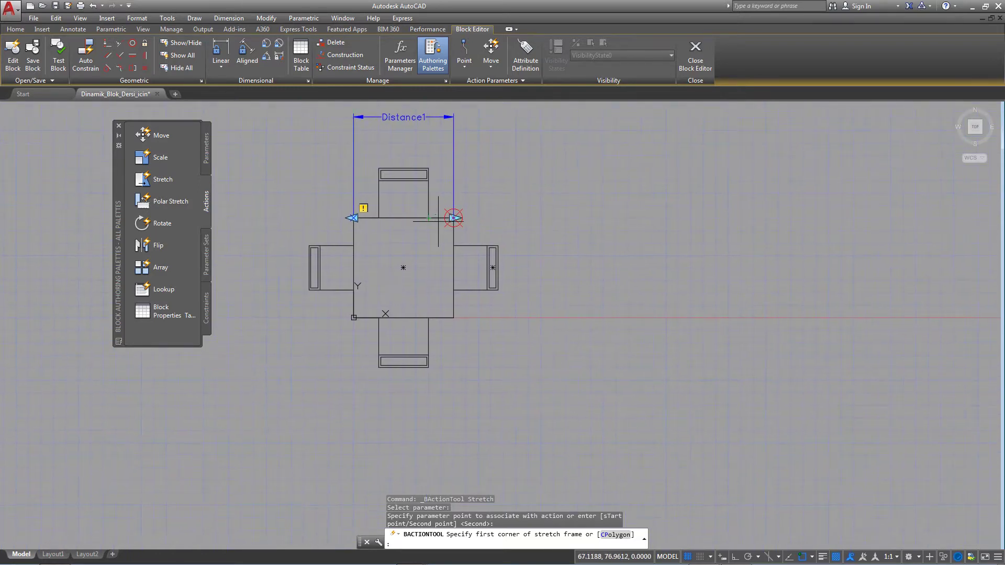
{"action": "left_click", "coordinate": [523, 189]}
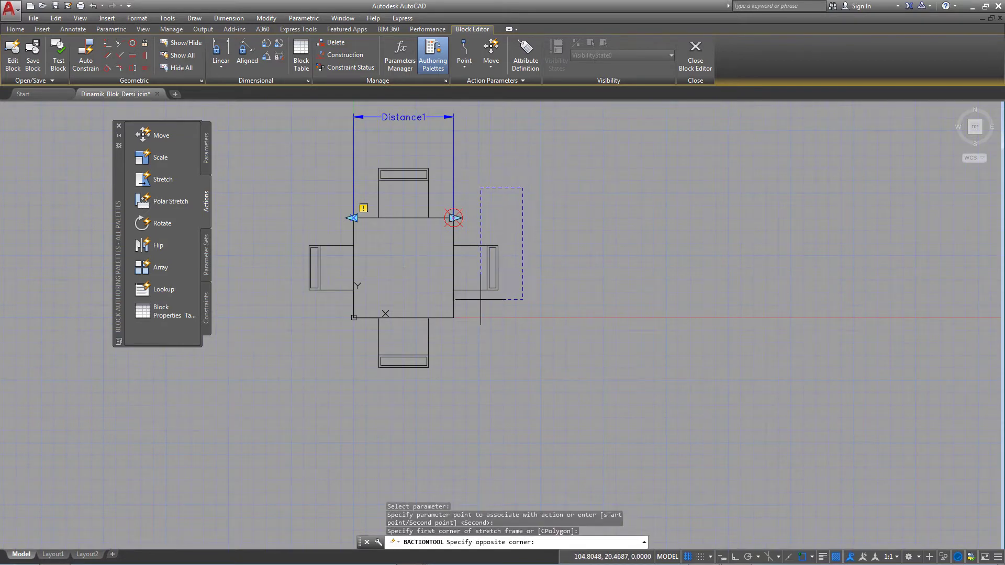
{"action": "left_click", "coordinate": [440, 360]}
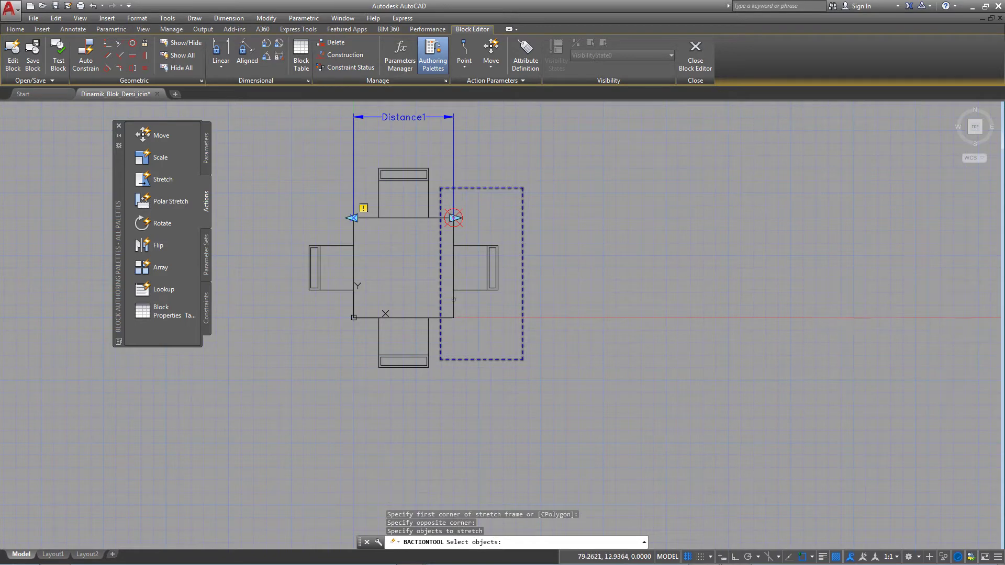
{"action": "scroll", "coordinate": [449, 224], "scroll_direction": "up", "scroll_amount": 2}
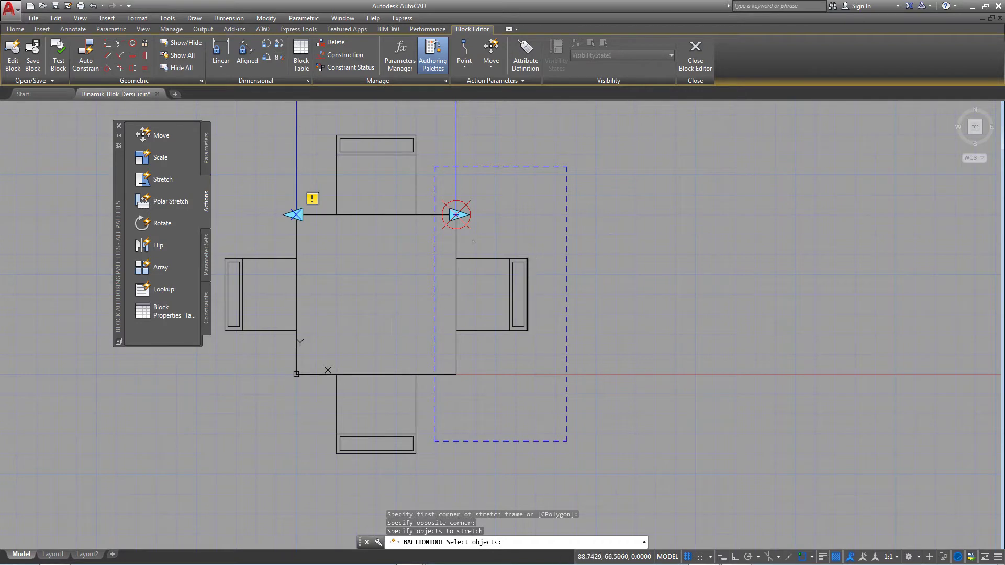
{"action": "scroll", "coordinate": [473, 241], "scroll_direction": "up", "scroll_amount": 2}
{"action": "scroll", "coordinate": [426, 508], "scroll_direction": "down", "scroll_amount": 2}
Step: Crossing-select the right-side table and chair objects to be stretched
{"action": "middle_click_drag", "start_coordinate": [829, 375], "coordinate": [809, 310]}
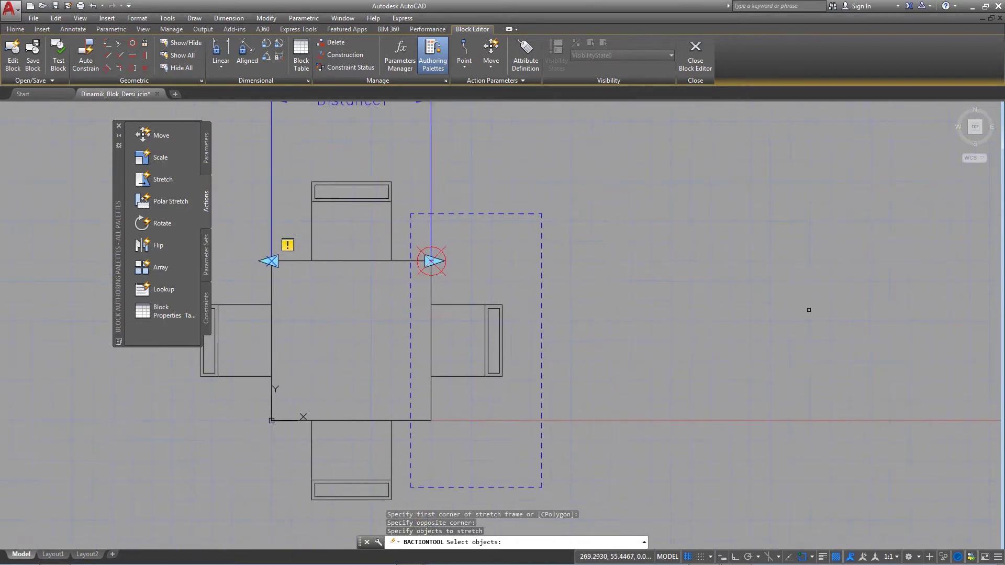
{"action": "middle_click_drag", "start_coordinate": [475, 307], "coordinate": [468, 275]}
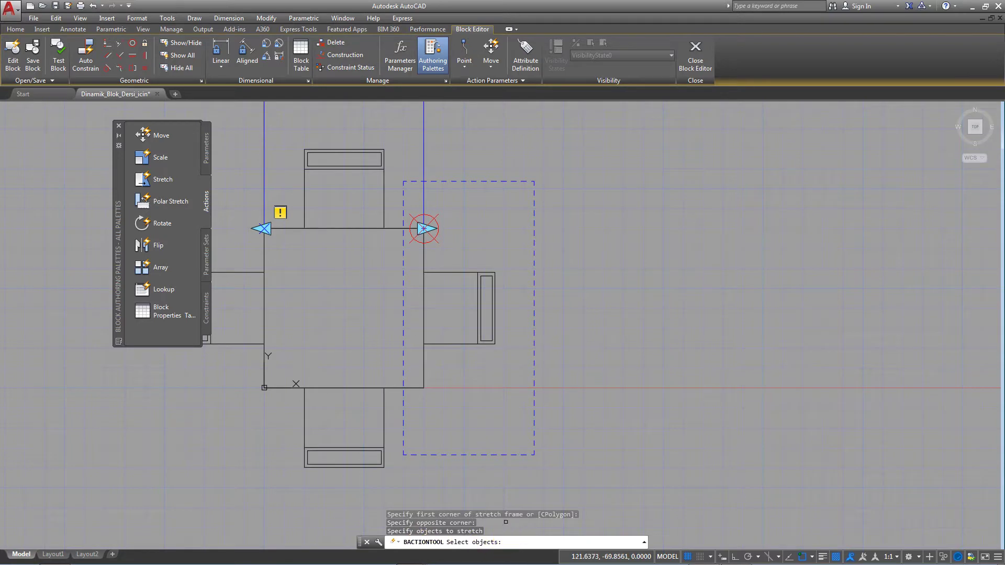
{"action": "scroll", "coordinate": [497, 471], "scroll_direction": "down", "scroll_amount": 2}
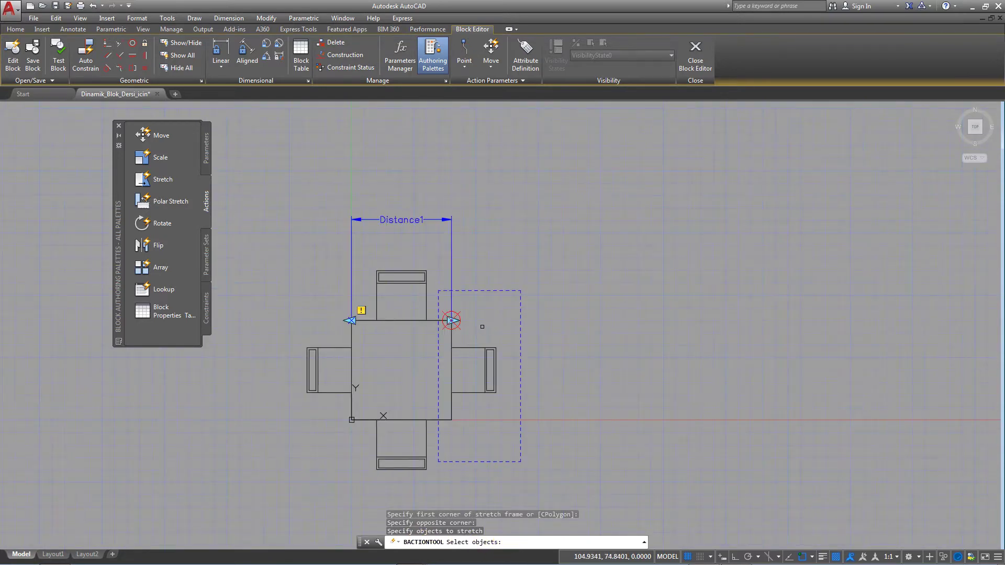
{"action": "mouse_move", "coordinate": [482, 326]}
{"action": "middle_mouse_down"}
{"action": "mouse_move", "coordinate": [474, 297]}
{"action": "mouse_move", "coordinate": [441, 289]}
{"action": "middle_mouse_up"}
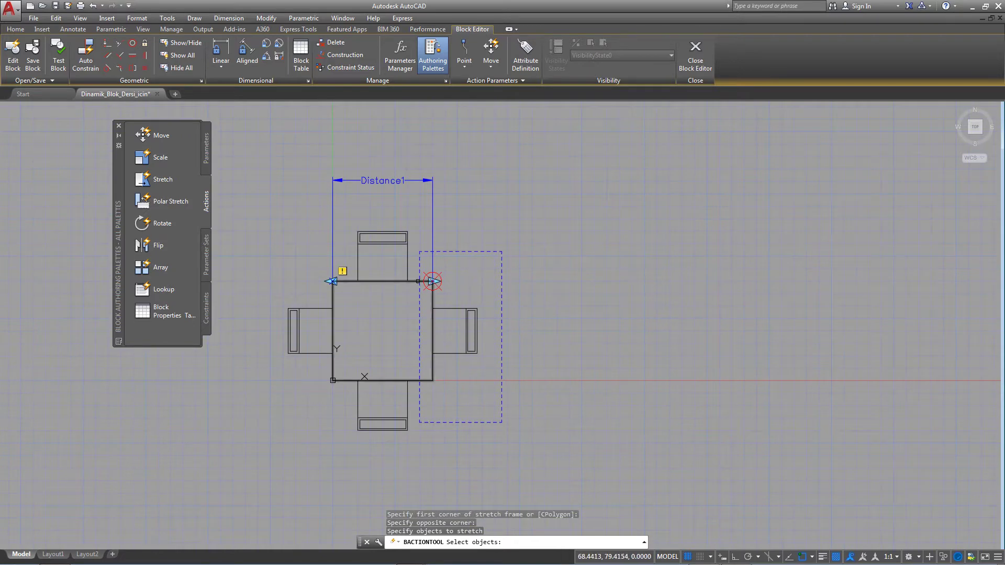
{"action": "left_click", "coordinate": [486, 267]}
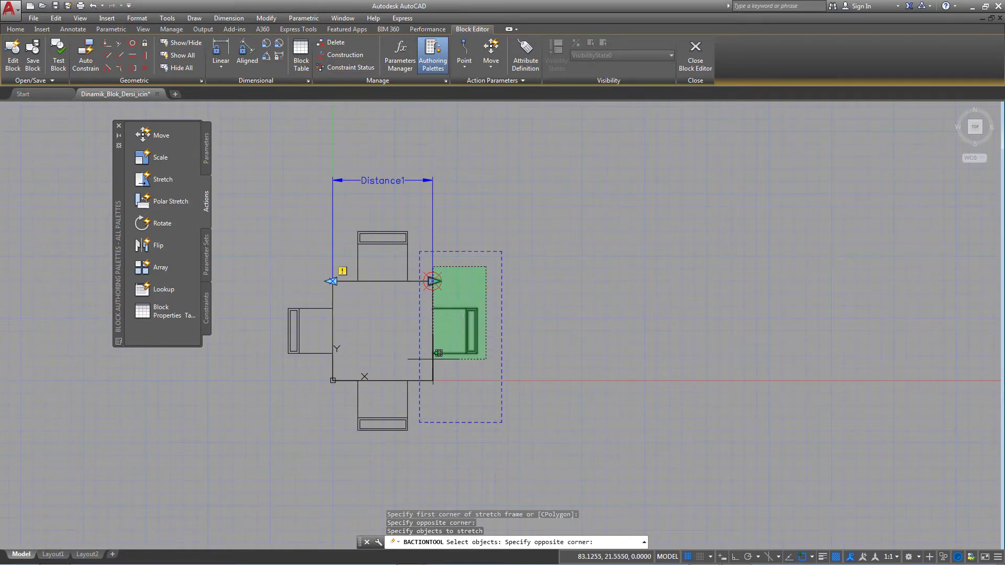
{"action": "left_click", "coordinate": [427, 394]}
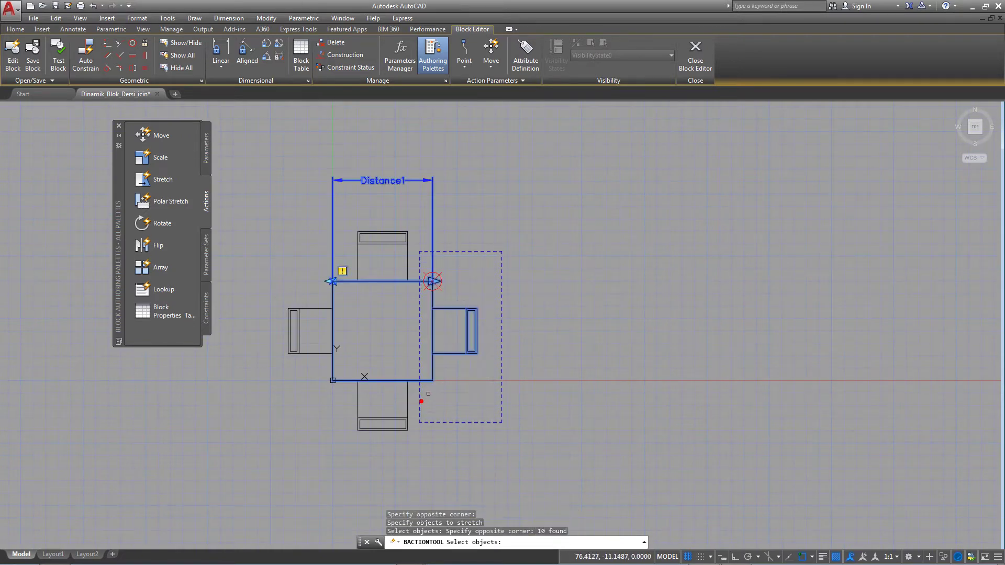
{"action": "middle_click_drag", "start_coordinate": [459, 323], "coordinate": [473, 287]}
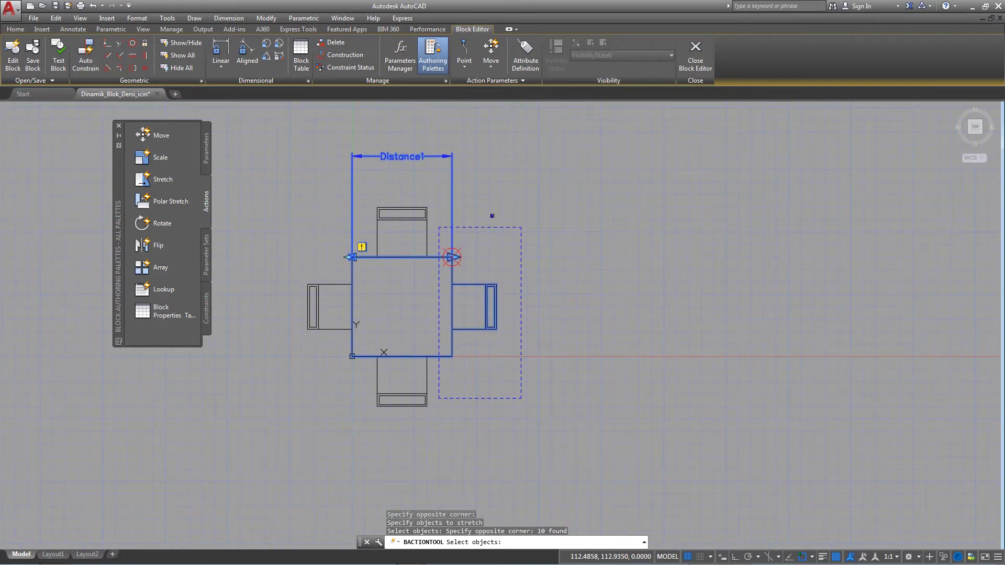
Step: Finish the stretch selection, close the Block Editor and save Yemek_Masasi
{"action": "key", "text": "Return"}
{"action": "left_click", "coordinate": [696, 55]}
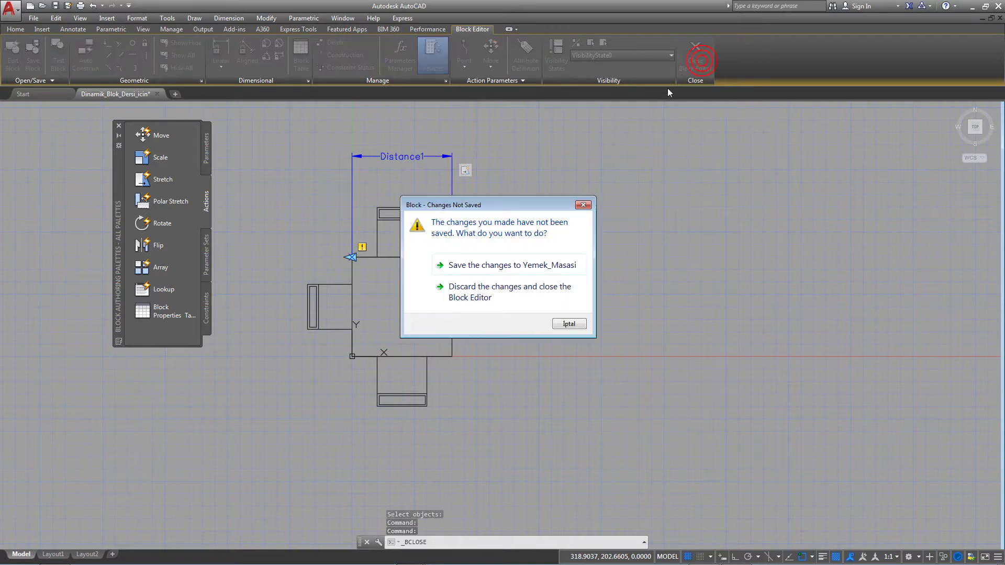
{"action": "left_click", "coordinate": [508, 265]}
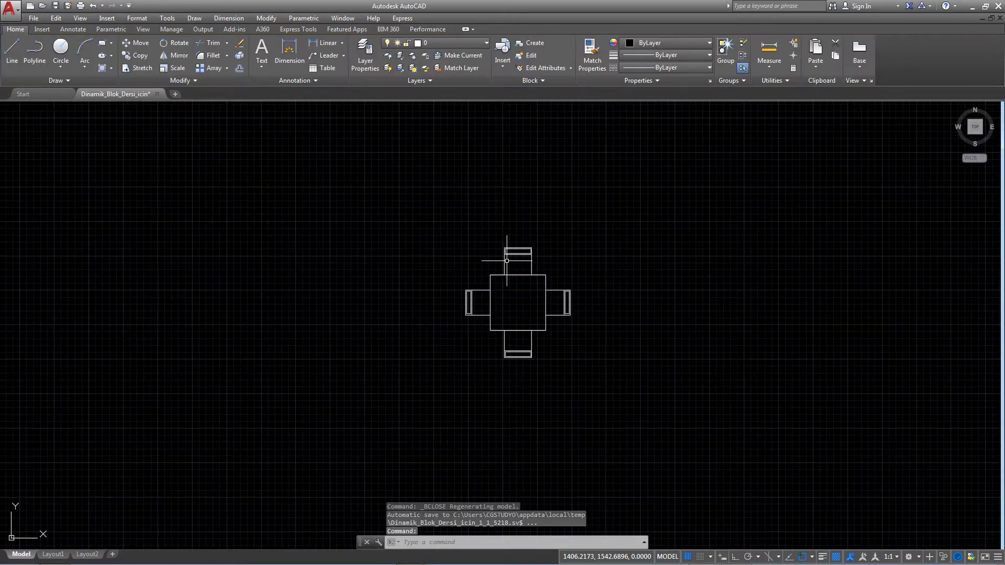
Step: Start a linear dimension from the table's top-left corner
{"action": "left_click", "coordinate": [538, 275]}
{"action": "scroll", "coordinate": [576, 294], "scroll_direction": "up", "scroll_amount": 2}
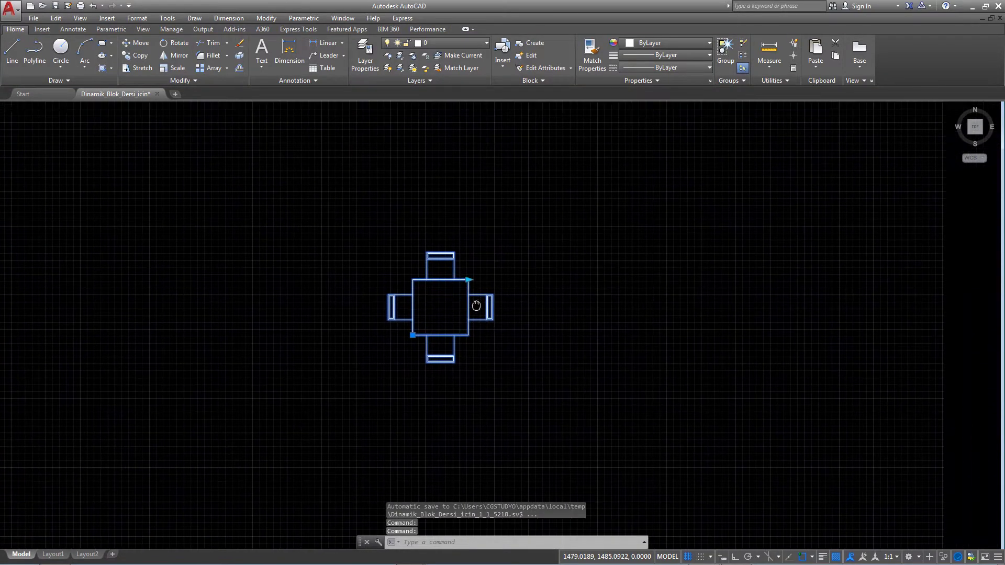
{"action": "left_click", "coordinate": [324, 42]}
{"action": "left_click", "coordinate": [376, 266]}
Step: Complete the 80 width dimension above the table's top edge
{"action": "left_click", "coordinate": [465, 267]}
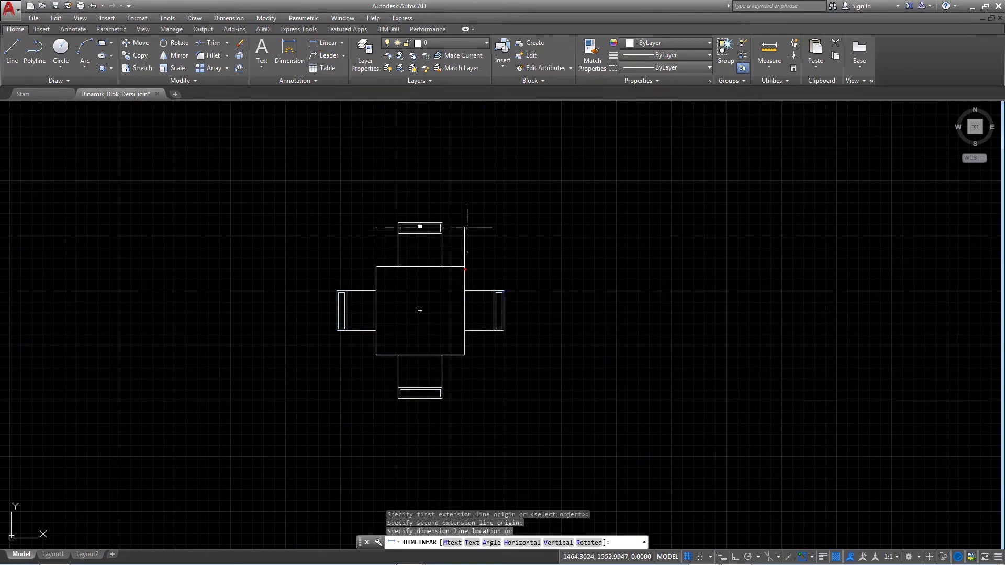
{"action": "left_click", "coordinate": [422, 188]}
{"action": "scroll", "coordinate": [422, 189], "scroll_direction": "up", "scroll_amount": 4}
{"action": "scroll", "coordinate": [435, 182], "scroll_direction": "down", "scroll_amount": 2}
Step: Move the 80 dimension higher above the table
{"action": "left_click", "coordinate": [435, 182]}
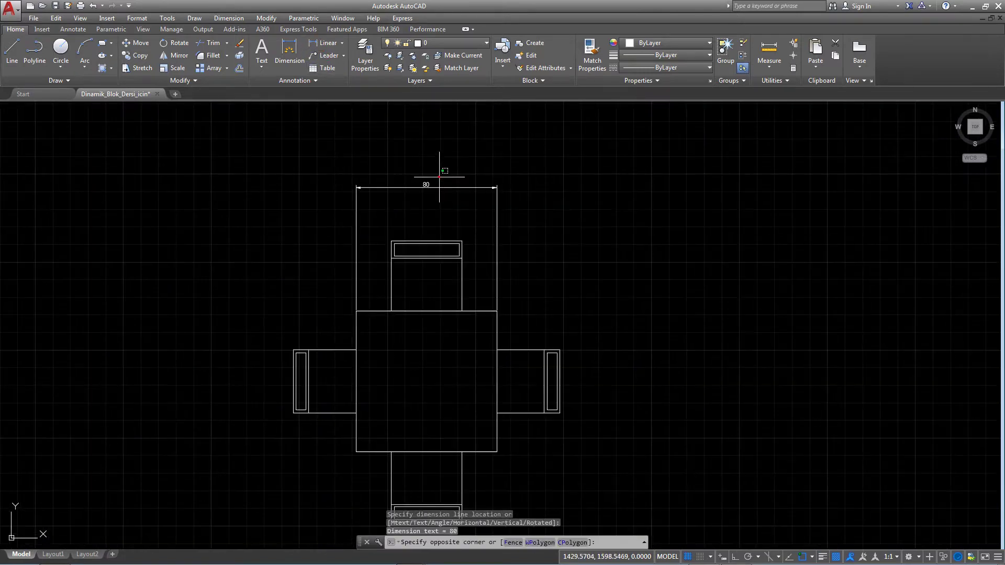
{"action": "left_click", "coordinate": [415, 198]}
{"action": "middle_click_drag", "start_coordinate": [415, 198], "coordinate": [406, 240]}
{"action": "type", "text": "m"}
{"action": "key", "text": "Return"}
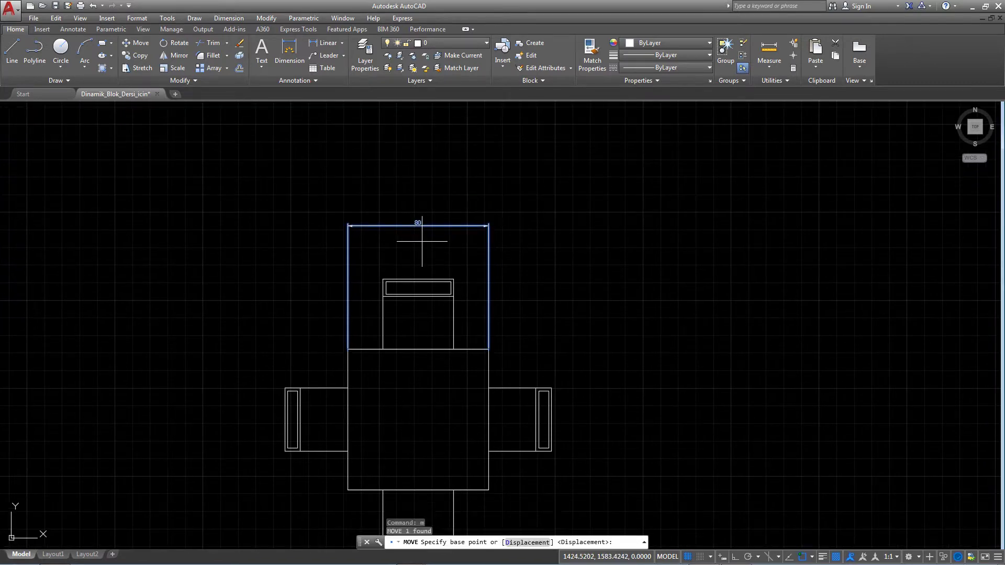
{"action": "left_click", "coordinate": [422, 241]}
{"action": "left_click", "coordinate": [427, 135]}
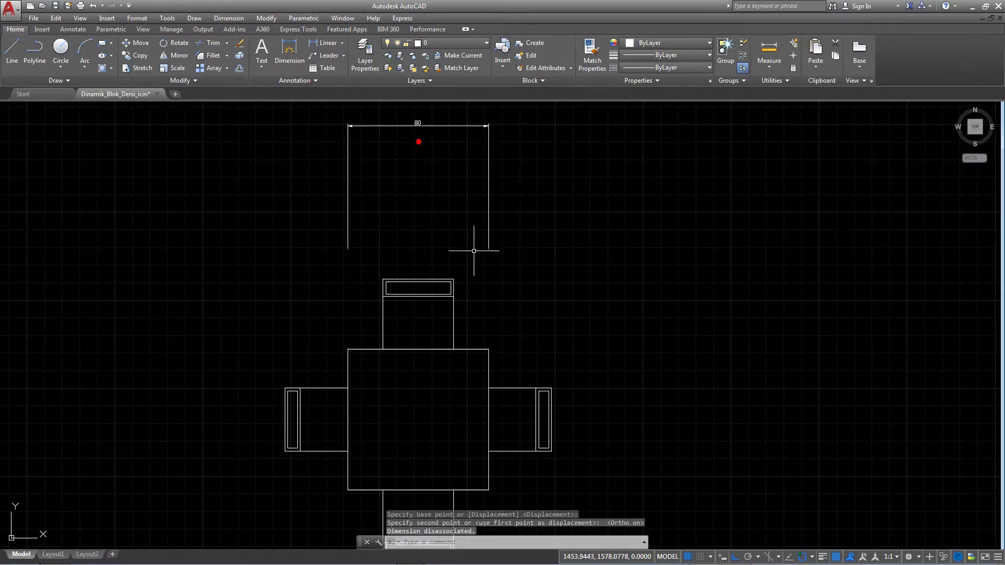
{"action": "scroll", "coordinate": [471, 230], "scroll_direction": "down", "scroll_amount": 2}
{"action": "key", "text": "Escape"}
Step: Drag the table's right stretch grip far right, then undo it
{"action": "left_click", "coordinate": [479, 295]}
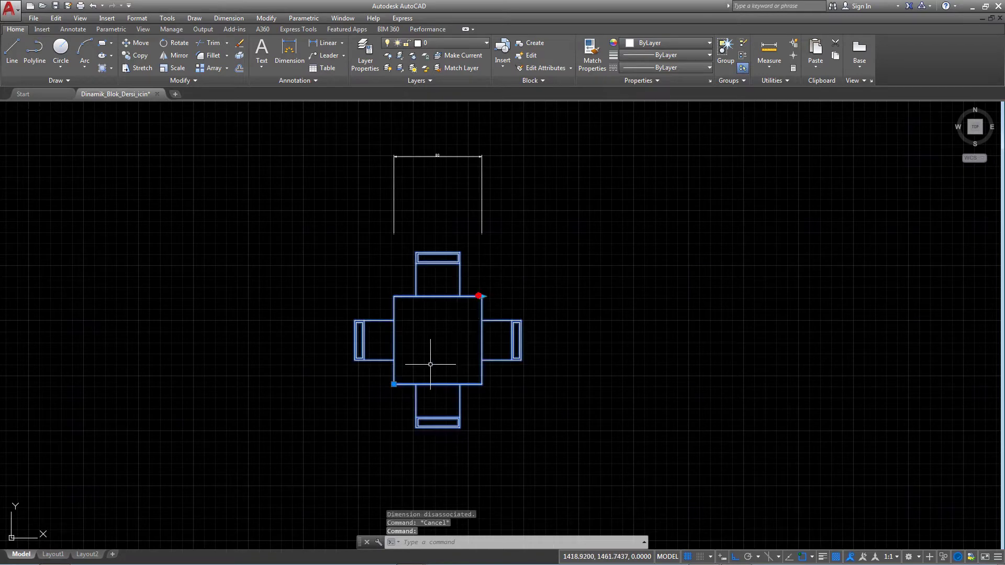
{"action": "scroll", "coordinate": [459, 320], "scroll_direction": "up", "scroll_amount": 2}
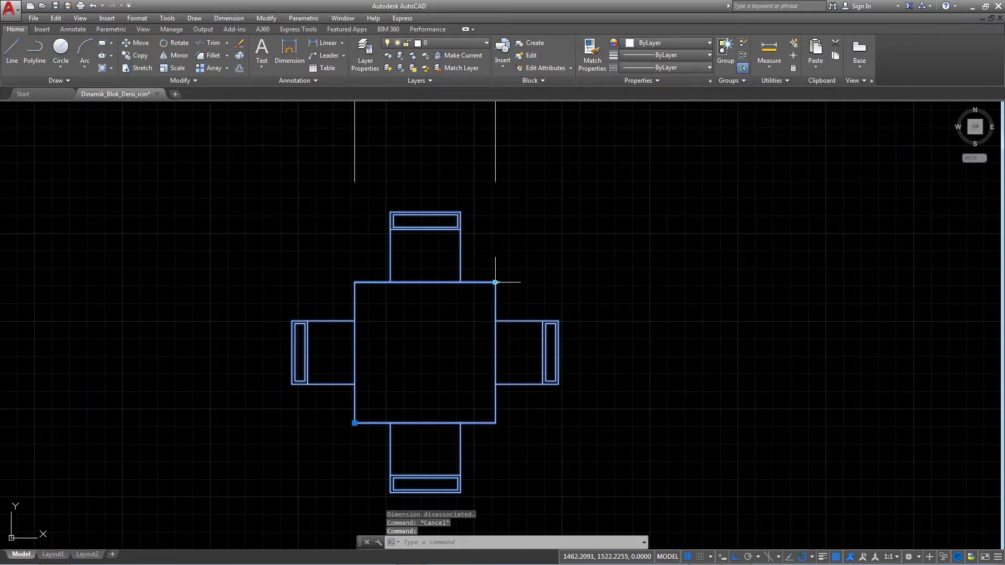
{"action": "left_click", "coordinate": [495, 283]}
{"action": "scroll", "coordinate": [638, 285], "scroll_direction": "down", "scroll_amount": 4}
{"action": "middle_click_drag", "start_coordinate": [689, 290], "coordinate": [587, 290]}
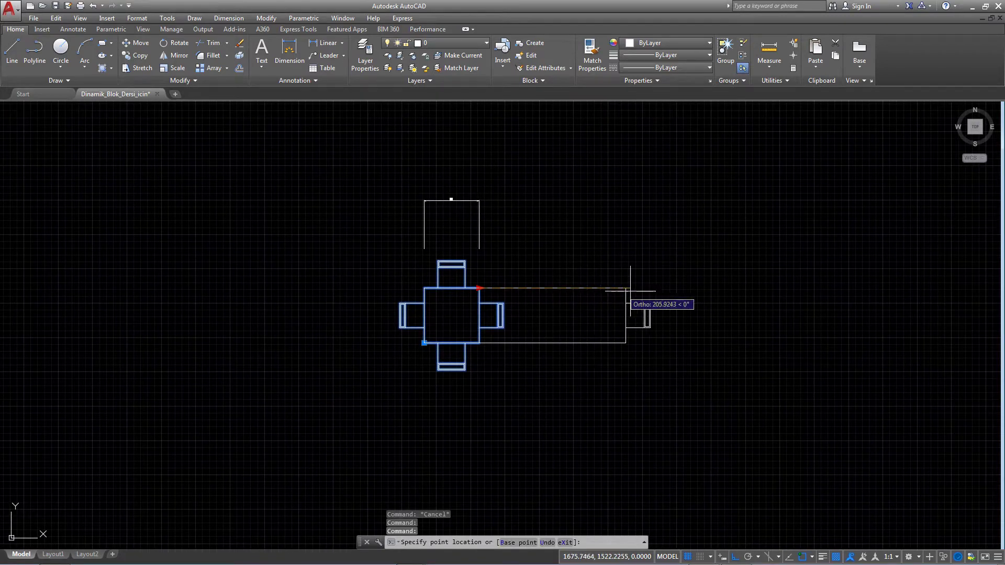
{"action": "left_click", "coordinate": [695, 294]}
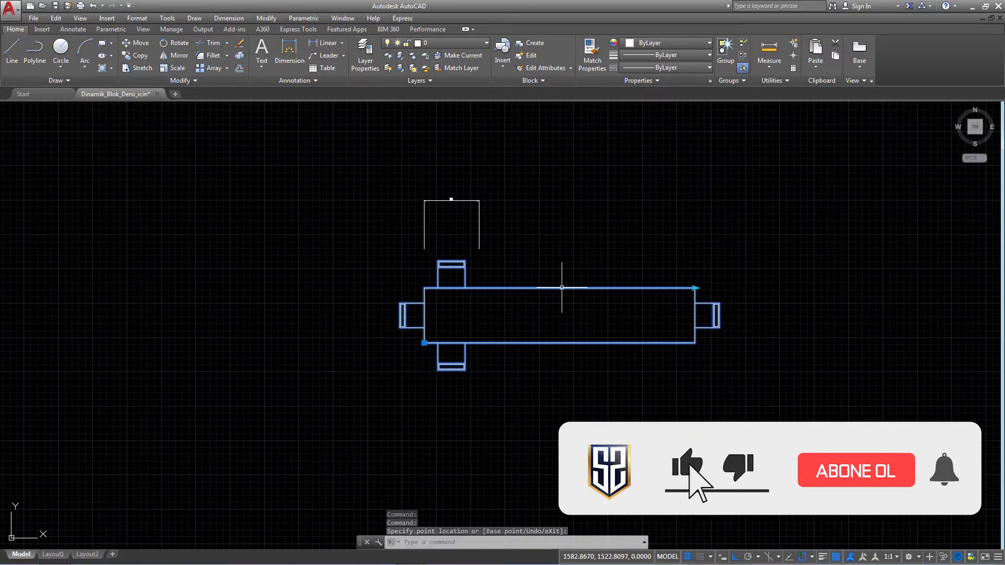
{"action": "key", "text": "ctrl+z"}
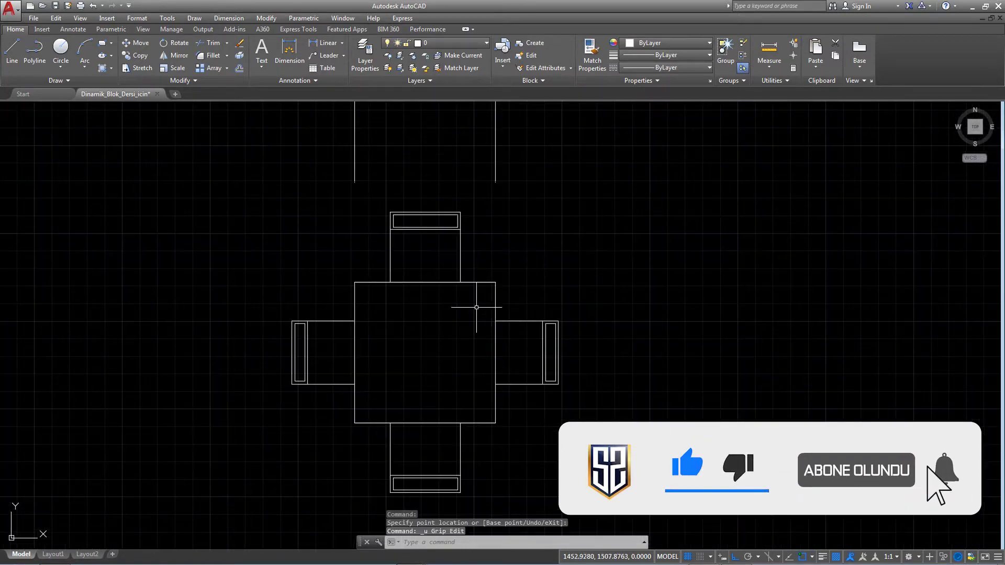
Step: Stretch the table's right side by 80 units using its grip
{"action": "left_click", "coordinate": [496, 289]}
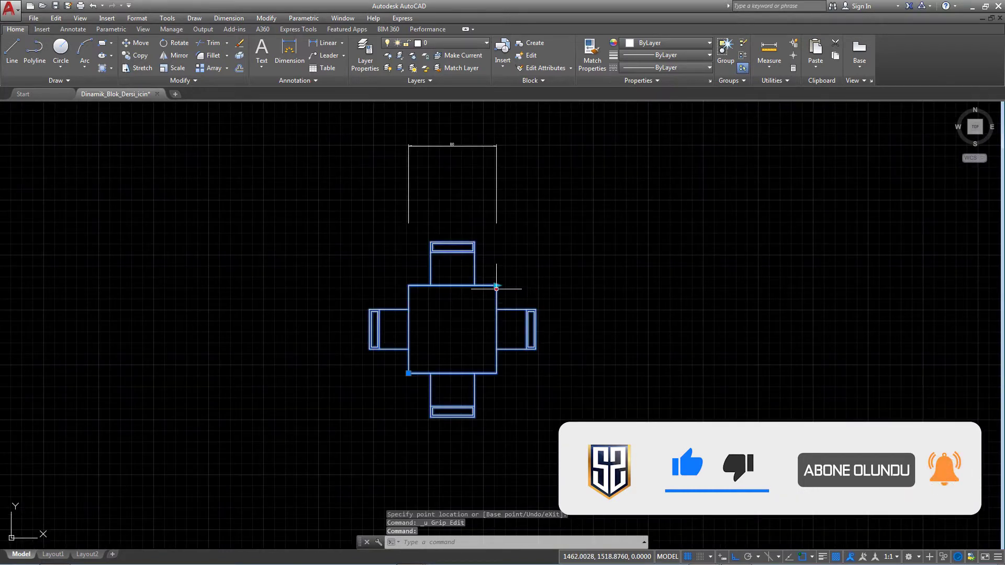
{"action": "left_click", "coordinate": [496, 286]}
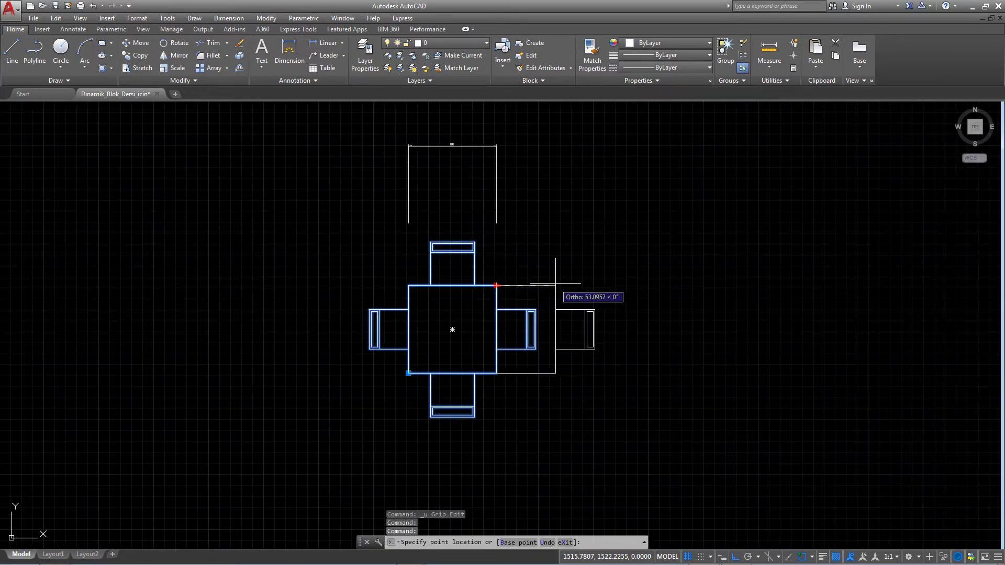
{"action": "type", "text": "80"}
{"action": "key", "text": "Return"}
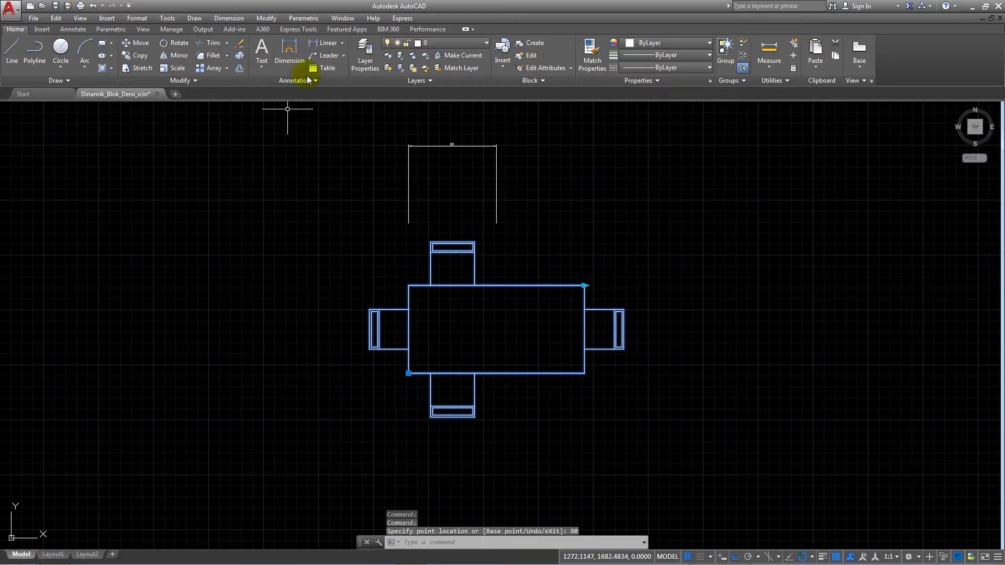
Step: Dimension the stretched table's top edge at 160
{"action": "key", "text": "Escape"}
{"action": "left_click", "coordinate": [325, 43]}
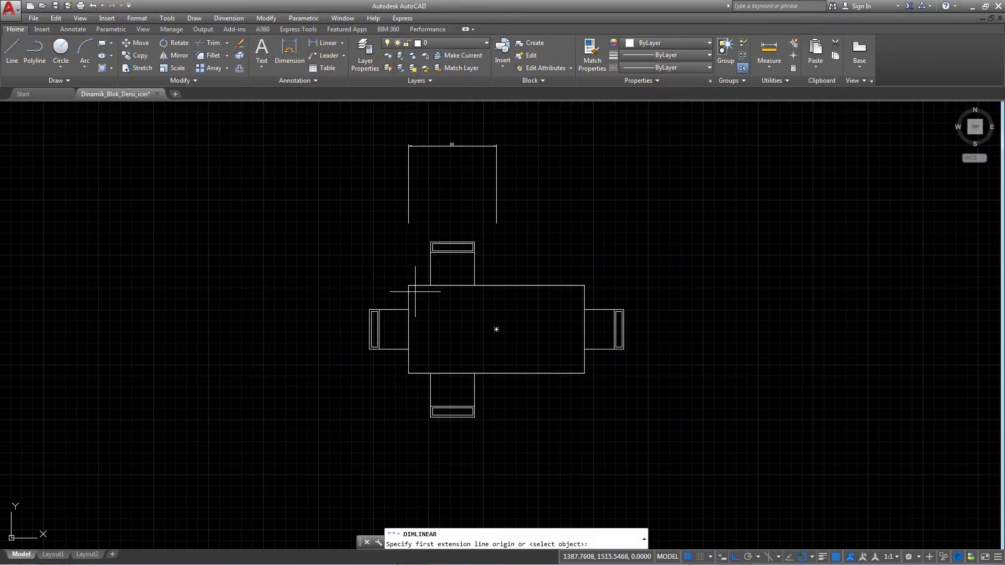
{"action": "left_click", "coordinate": [407, 286]}
{"action": "left_click", "coordinate": [584, 286]}
{"action": "left_click", "coordinate": [552, 123]}
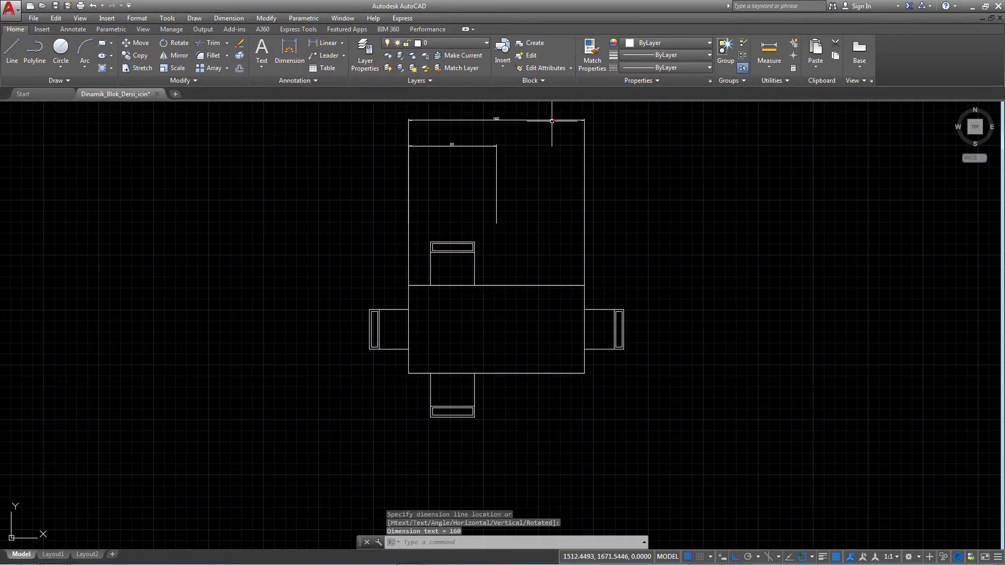
{"action": "scroll", "coordinate": [520, 128], "scroll_direction": "up", "scroll_amount": 6}
{"action": "scroll", "coordinate": [586, 120], "scroll_direction": "down", "scroll_amount": 4}
Step: Erase both dimensions and undo the stretch back to the original table size
{"action": "left_click_drag", "start_coordinate": [586, 120], "coordinate": [505, 187]}
{"action": "scroll", "coordinate": [502, 188], "scroll_direction": "down", "scroll_amount": 4}
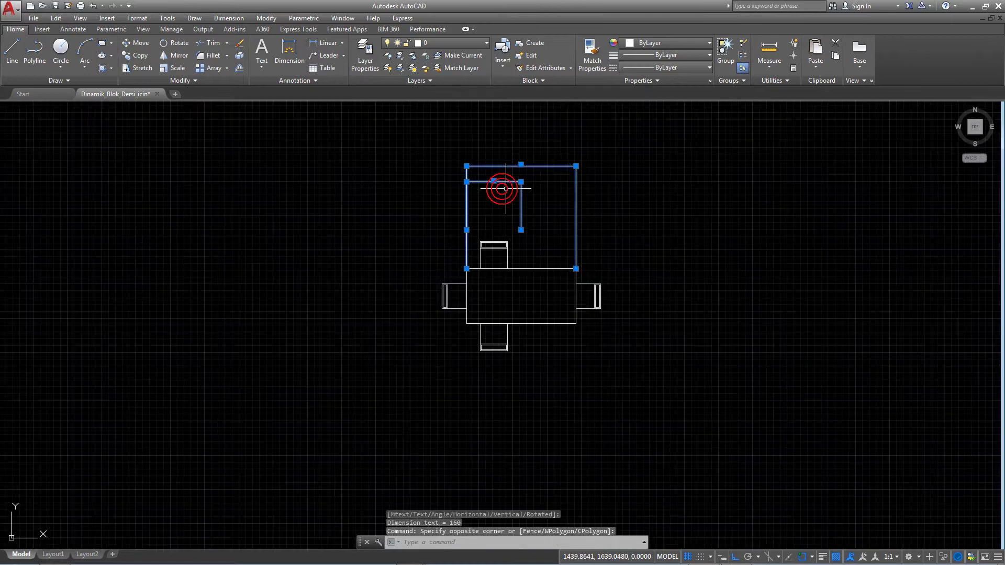
{"action": "key", "text": "Delete"}
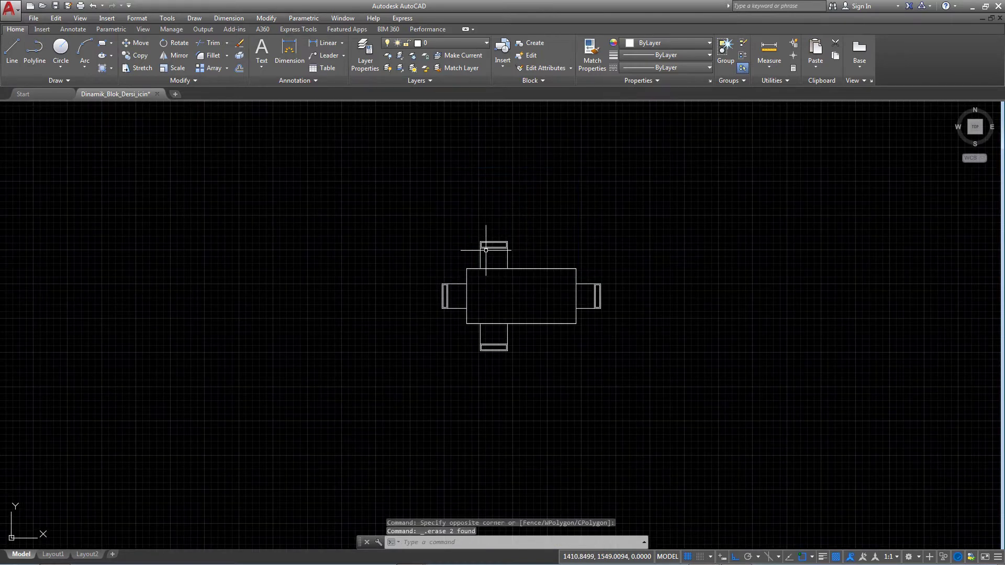
{"action": "scroll", "coordinate": [492, 247], "scroll_direction": "up", "scroll_amount": 2}
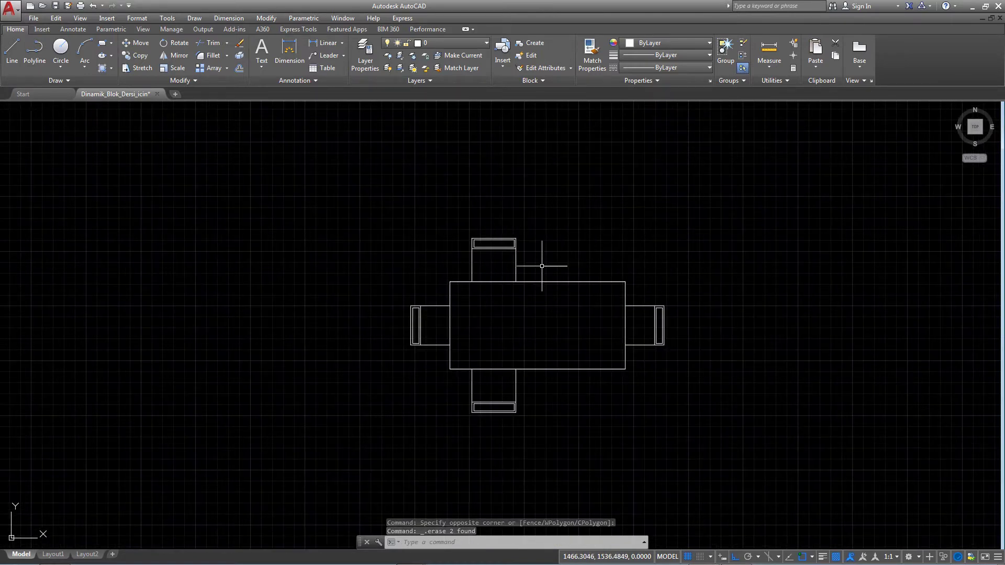
{"action": "scroll", "coordinate": [543, 267], "scroll_direction": "up", "scroll_amount": 2}
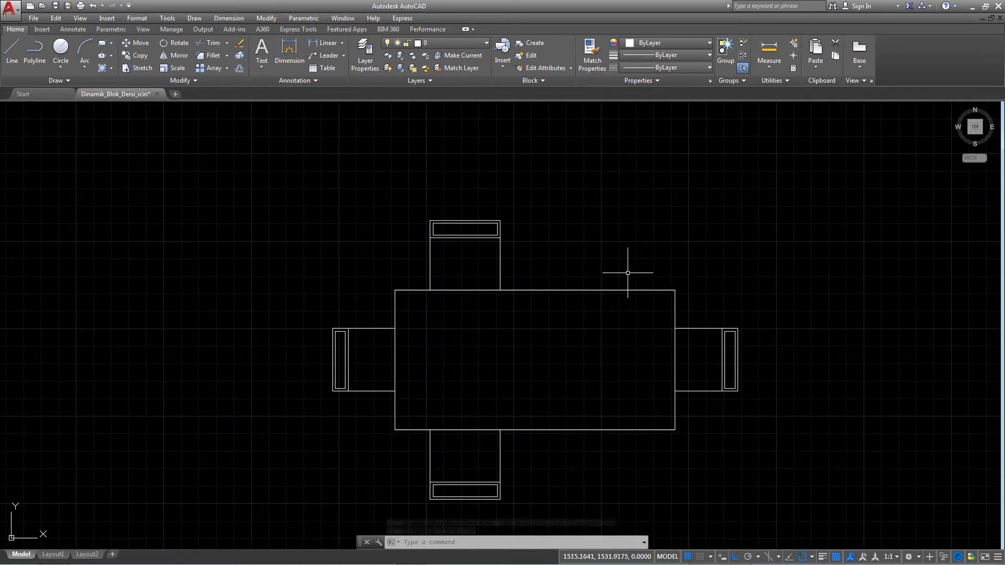
{"action": "key", "text": "ctrl+z"}
{"action": "key", "text": "ctrl+z"}
{"action": "key", "text": "ctrl+z"}
{"action": "left_click", "coordinate": [612, 112]}
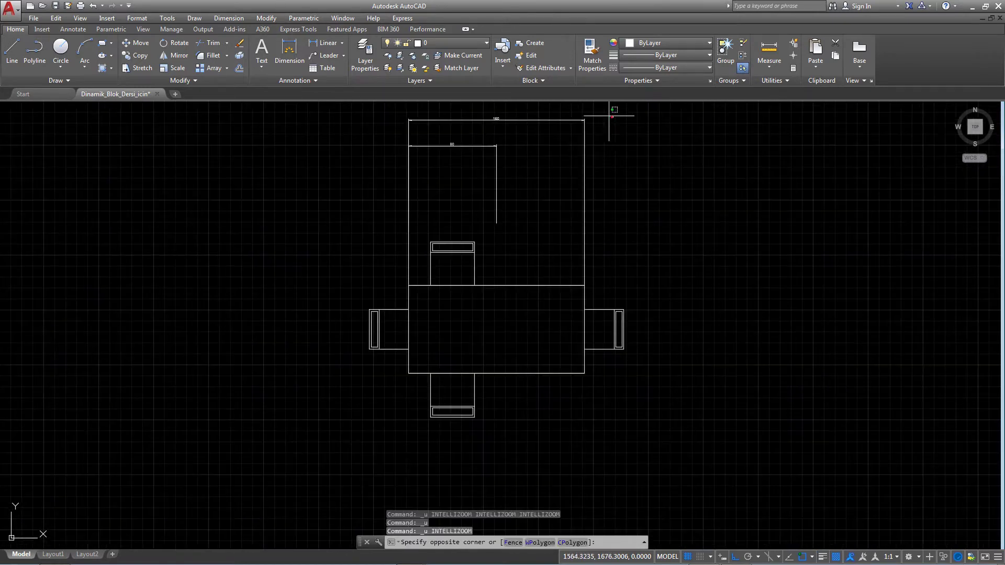
{"action": "left_click", "coordinate": [448, 178]}
{"action": "key", "text": "Delete"}
{"action": "key", "text": "ctrl+z"}
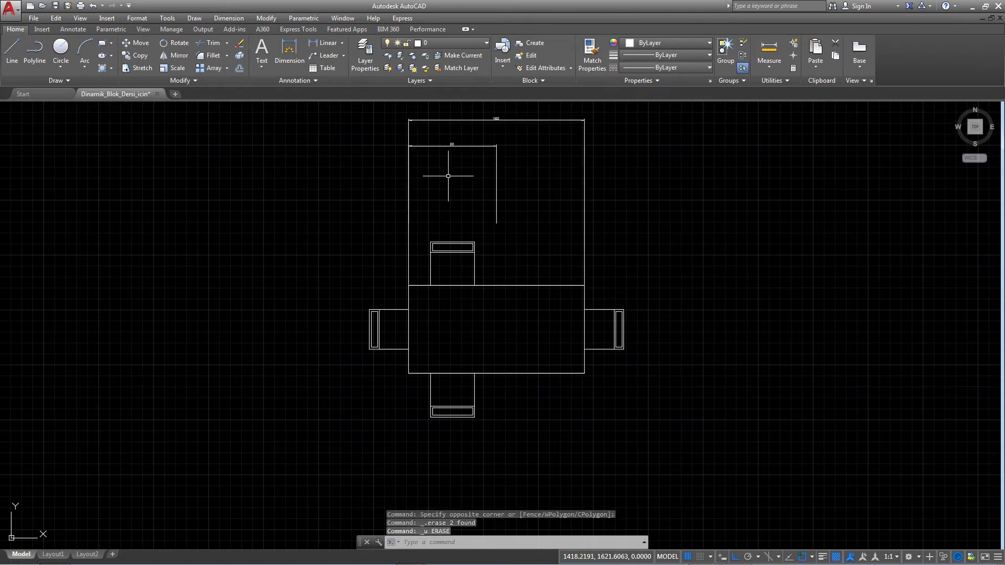
{"action": "key", "text": "ctrl+z"}
{"action": "key", "text": "ctrl+z"}
Step: Delete the leftover U-shaped lines and reselect the table block
{"action": "left_click", "coordinate": [464, 192]}
{"action": "key", "text": "Delete"}
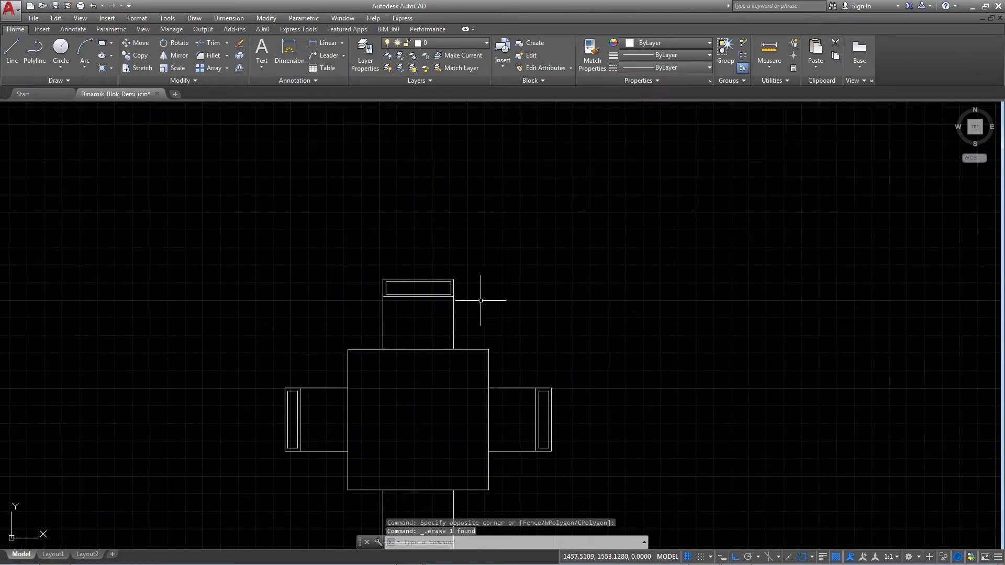
{"action": "left_click", "coordinate": [478, 349]}
{"action": "middle_click_drag", "start_coordinate": [478, 350], "coordinate": [536, 274]}
{"action": "scroll", "coordinate": [544, 273], "scroll_direction": "up", "scroll_amount": 2}
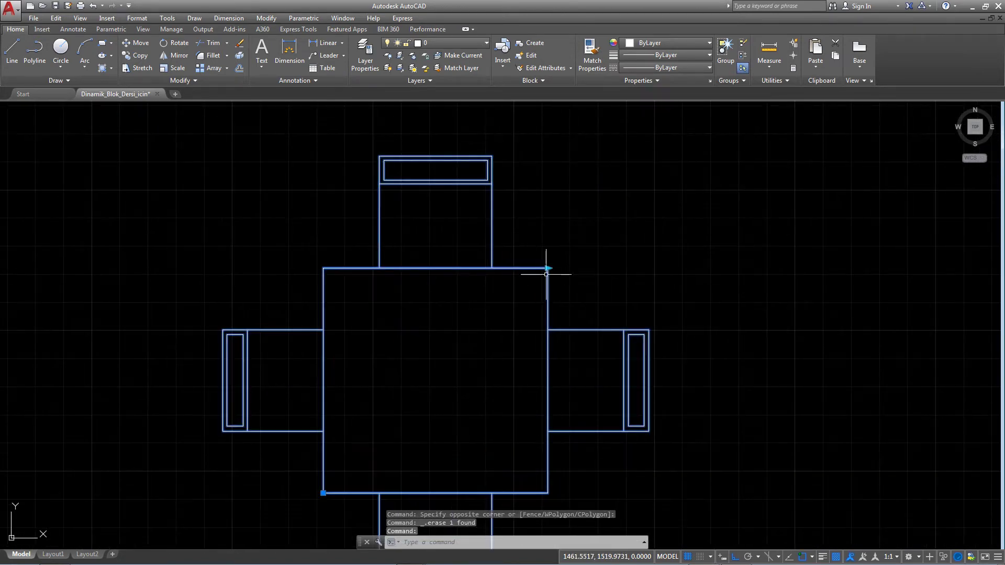
{"action": "key", "text": "Escape"}
{"action": "scroll", "coordinate": [556, 279], "scroll_direction": "down", "scroll_amount": 2}
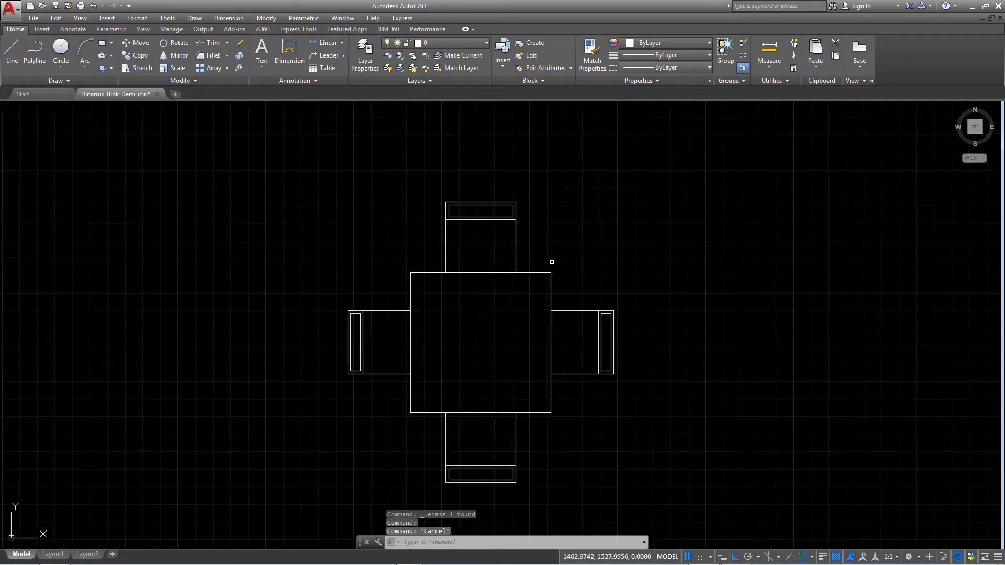
{"action": "left_click", "coordinate": [551, 275]}
Step: Reopen the table block in the Block Editor and start an Array action
{"action": "right_click", "coordinate": [529, 265]}
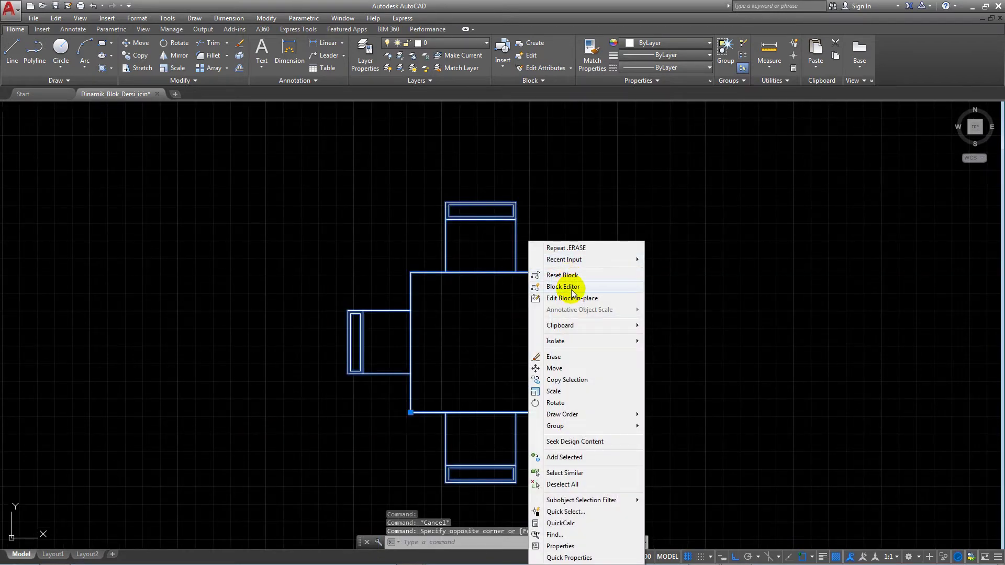
{"action": "left_click", "coordinate": [572, 292]}
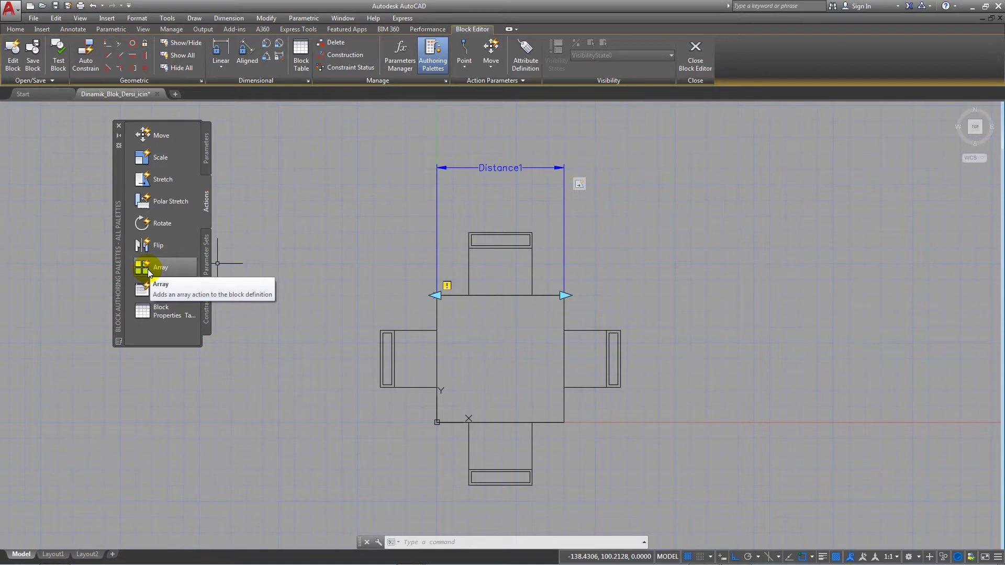
{"action": "left_click", "coordinate": [151, 268]}
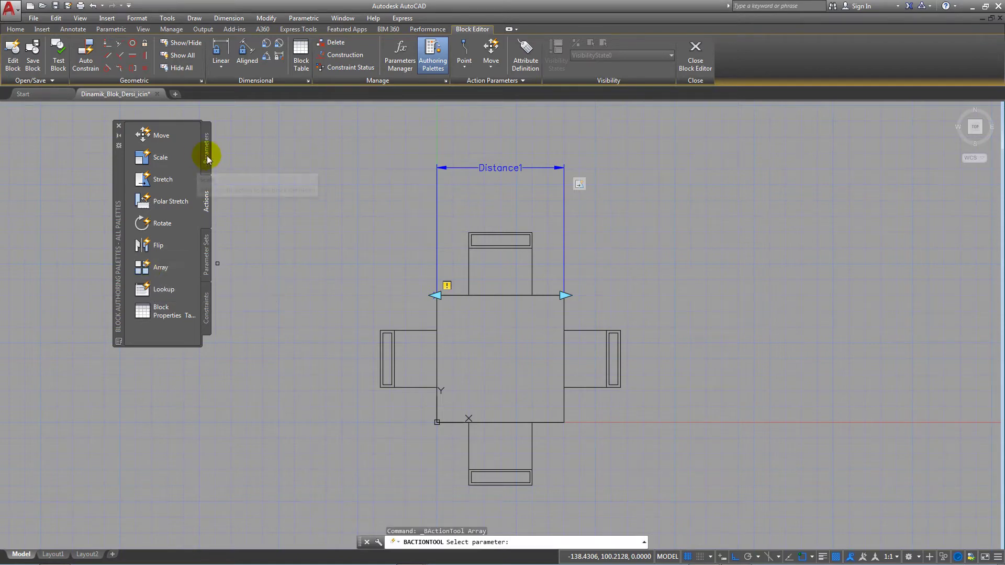
{"action": "left_click", "coordinate": [206, 155]}
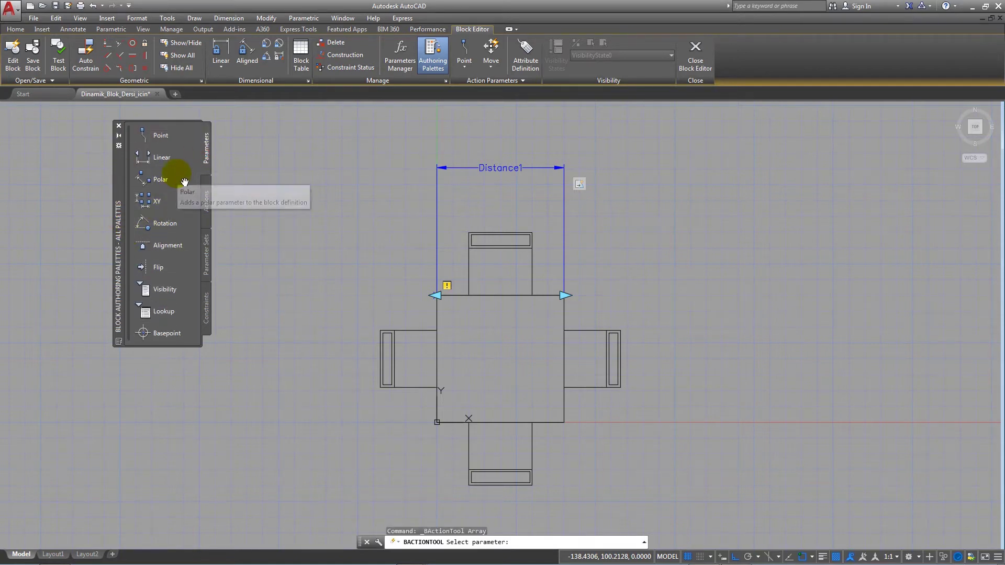
{"action": "scroll", "coordinate": [168, 272], "scroll_direction": "down", "scroll_amount": 3}
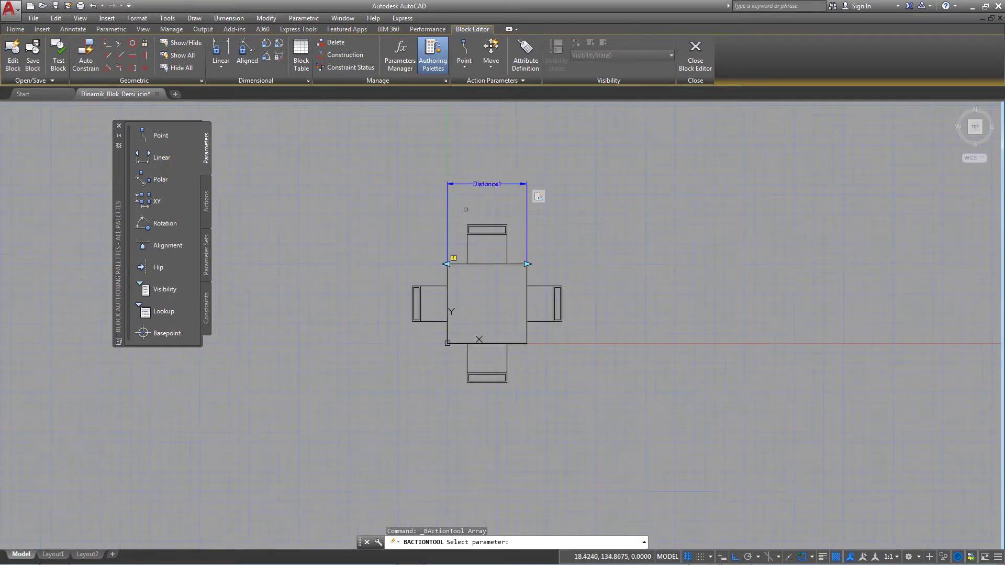
{"action": "scroll", "coordinate": [359, 203], "scroll_direction": "up", "scroll_amount": 2}
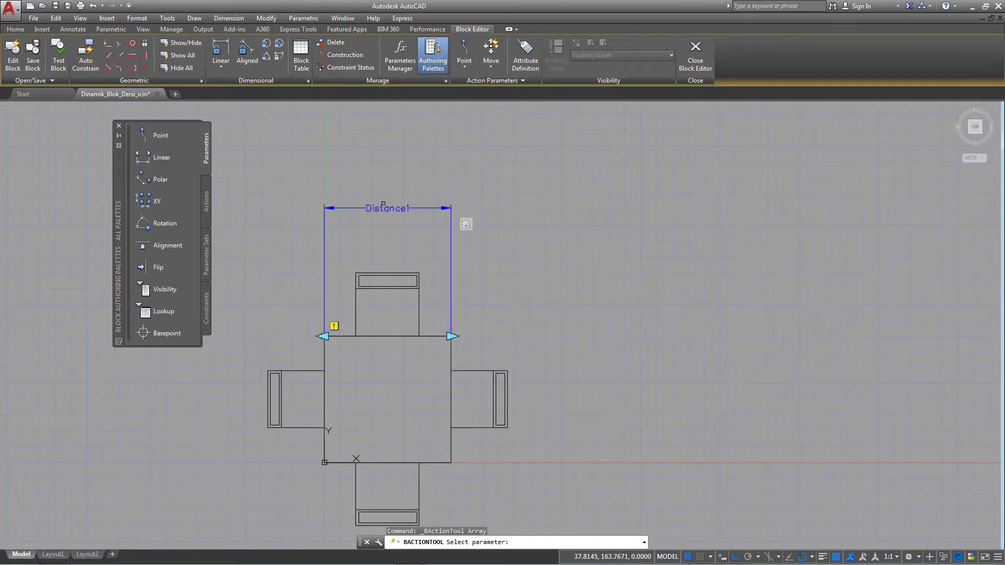
{"action": "scroll", "coordinate": [383, 203], "scroll_direction": "up", "scroll_amount": 2}
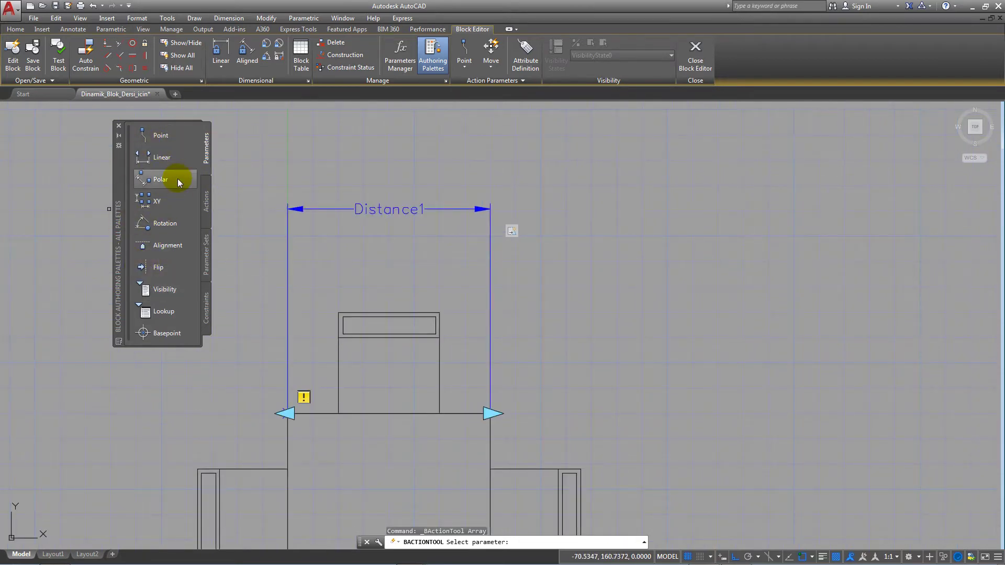
Step: Start a new Array action and link it to the Distance1 parameter
{"action": "left_click", "coordinate": [202, 199]}
{"action": "left_click", "coordinate": [159, 267]}
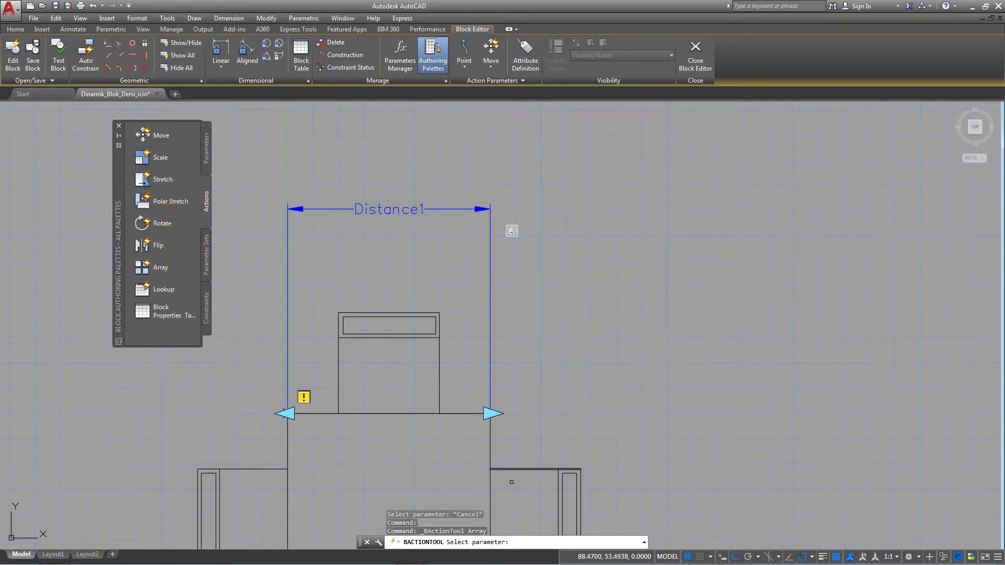
{"action": "middle_click_drag", "start_coordinate": [511, 482], "coordinate": [557, 390]}
{"action": "scroll", "coordinate": [588, 256], "scroll_direction": "down", "scroll_amount": 2}
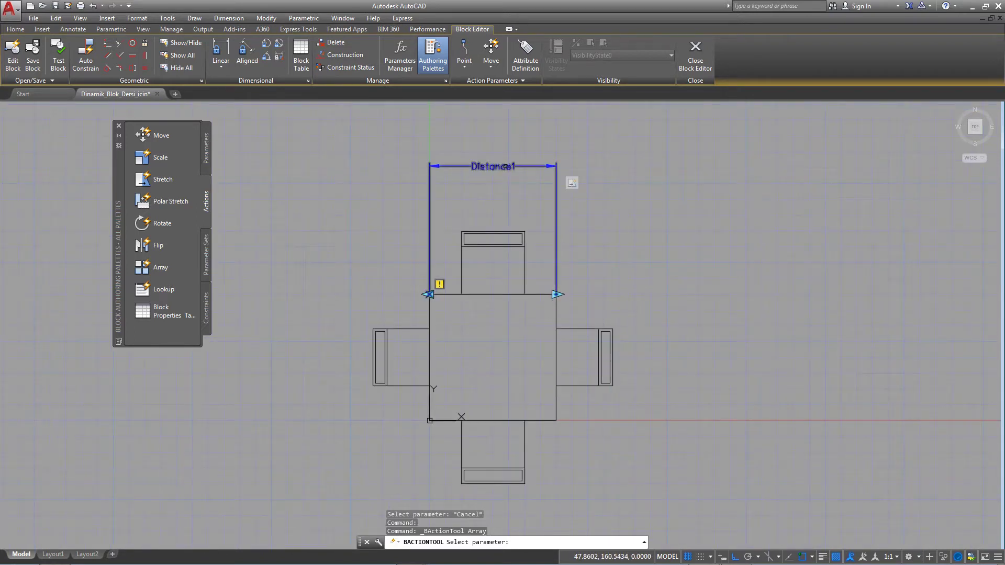
{"action": "left_click", "coordinate": [505, 166]}
{"action": "left_click", "coordinate": [497, 166]}
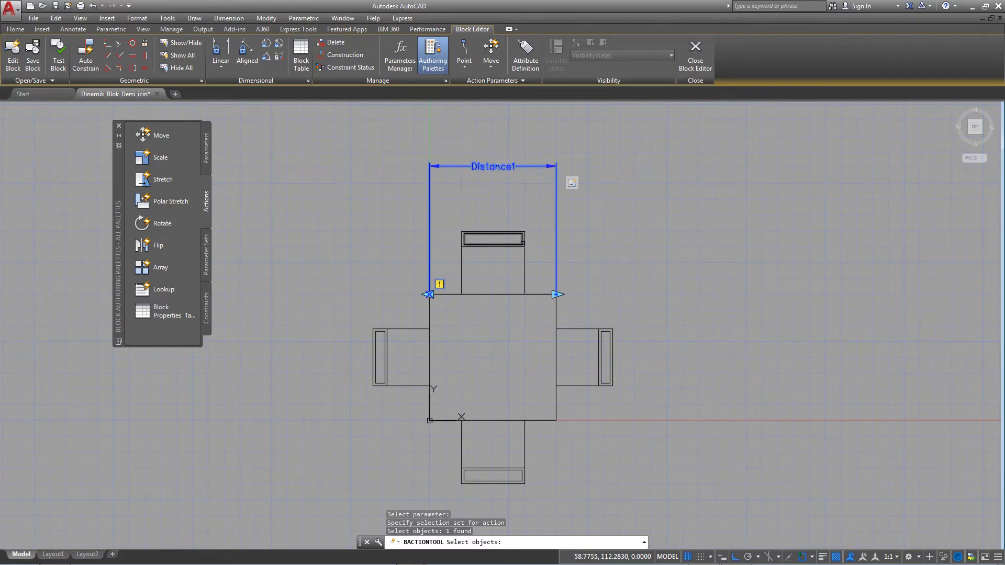
Step: Window-select the top chair and the bottom chair as the objects to array
{"action": "middle_click_drag", "start_coordinate": [522, 242], "coordinate": [515, 212]}
{"action": "left_click", "coordinate": [528, 185]}
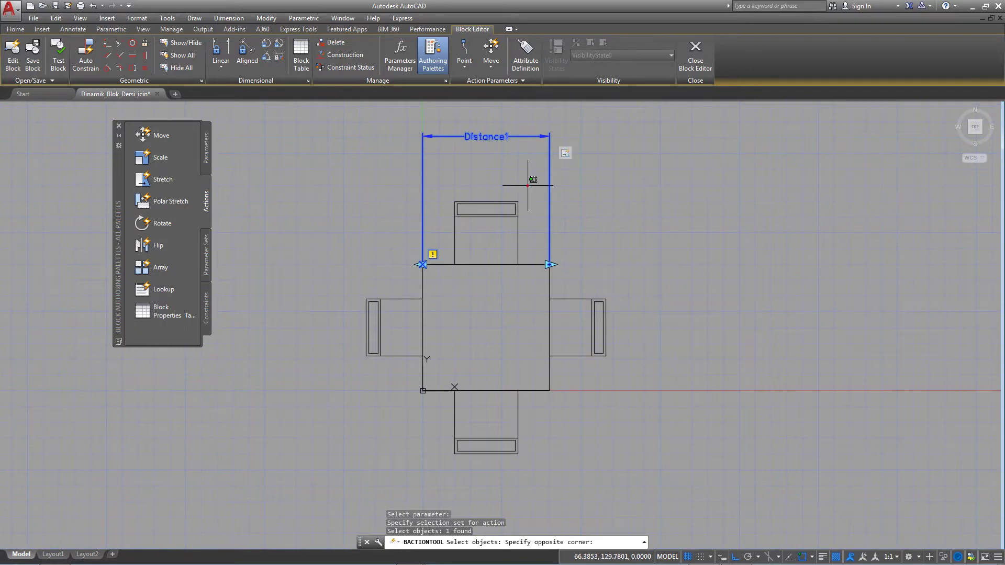
{"action": "left_click", "coordinate": [450, 238]}
{"action": "middle_click_drag", "start_coordinate": [529, 422], "coordinate": [538, 396]}
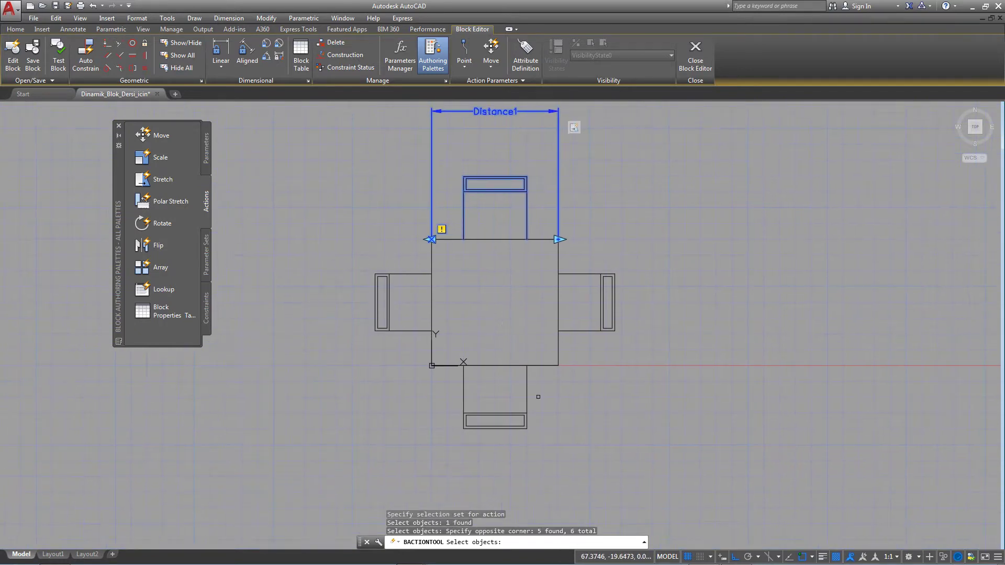
{"action": "left_click", "coordinate": [538, 397]}
{"action": "left_click", "coordinate": [431, 439]}
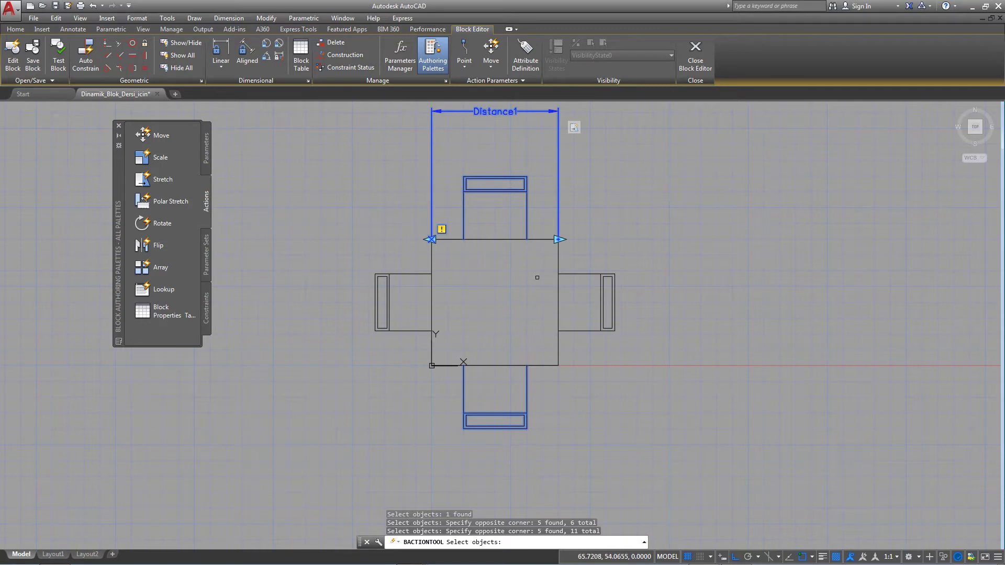
Step: End the chair selection and give the array a column spacing of 60
{"action": "key", "text": "Return"}
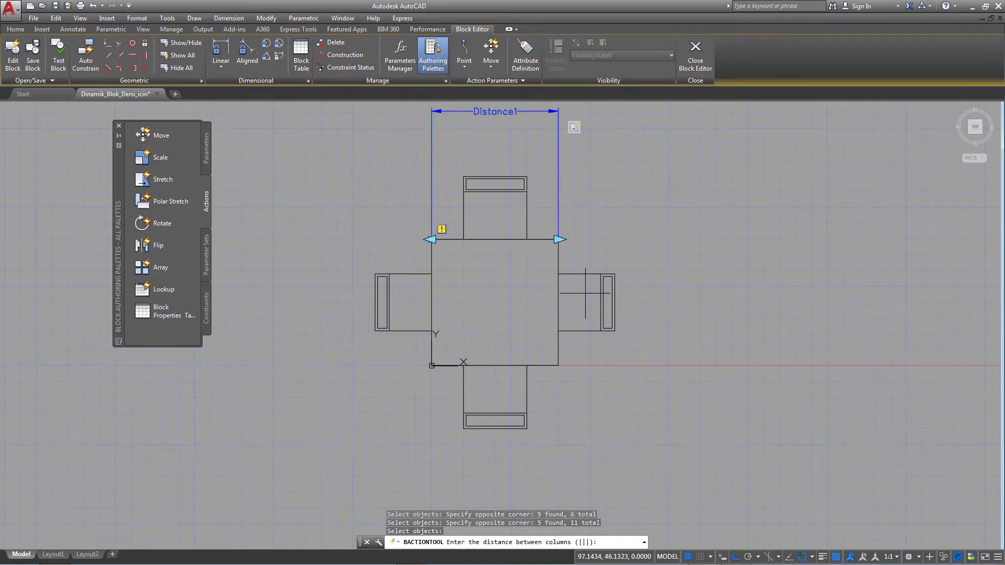
{"action": "middle_click_drag", "start_coordinate": [584, 293], "coordinate": [623, 219]}
{"action": "middle_click_drag", "start_coordinate": [552, 385], "coordinate": [535, 458]}
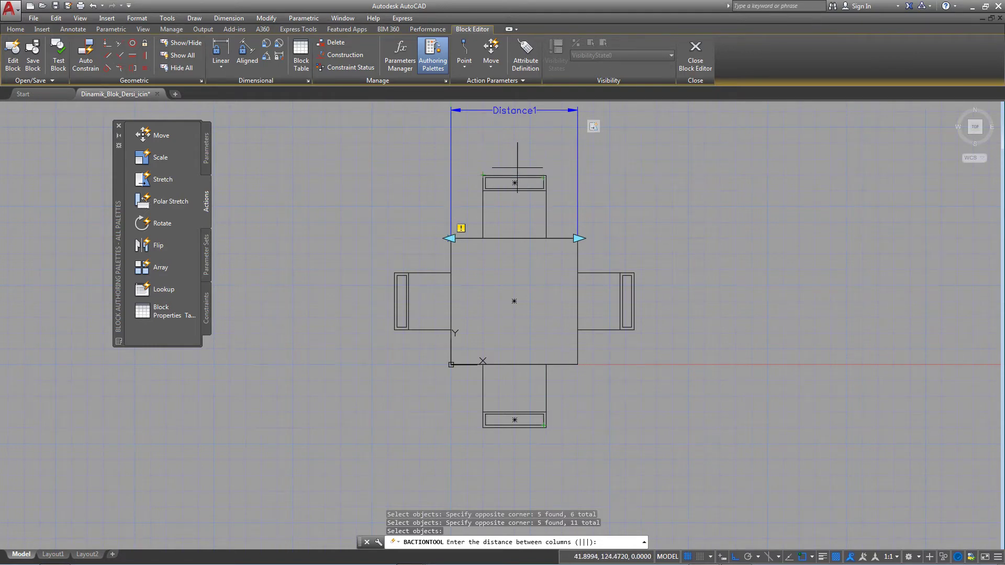
{"action": "scroll", "coordinate": [510, 170], "scroll_direction": "up", "scroll_amount": 2}
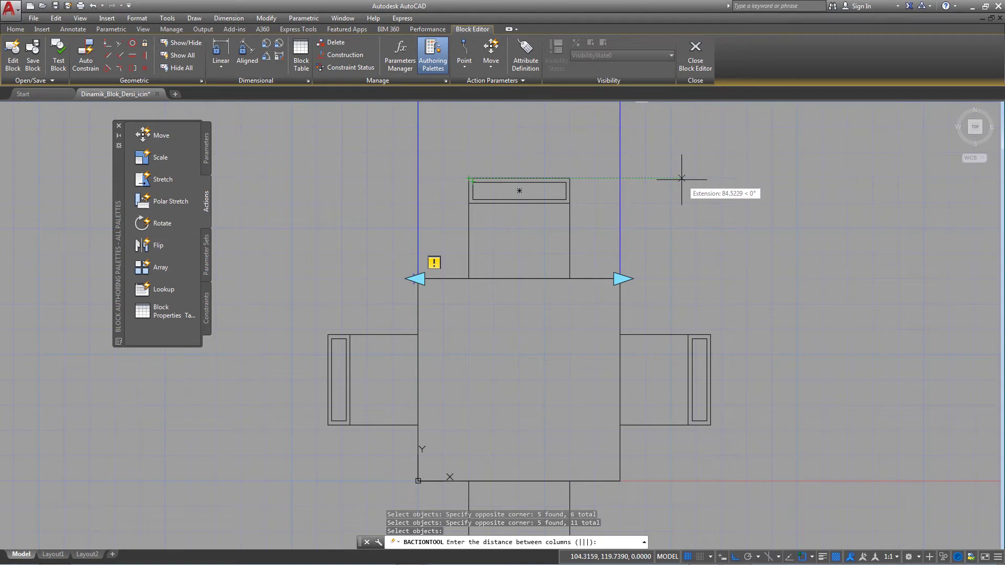
{"action": "scroll", "coordinate": [667, 185], "scroll_direction": "down", "scroll_amount": 2}
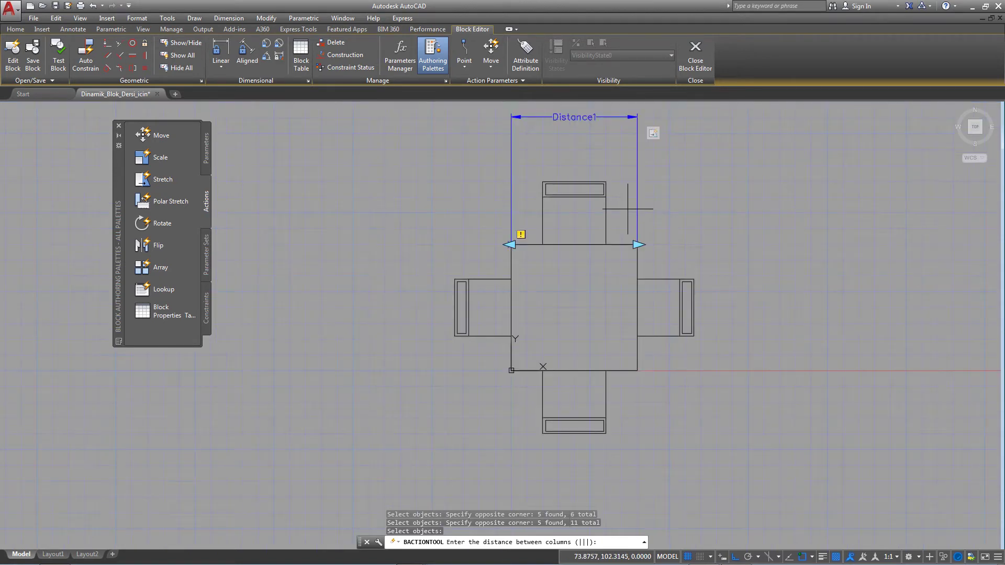
{"action": "type", "text": "60"}
{"action": "key", "text": "Return"}
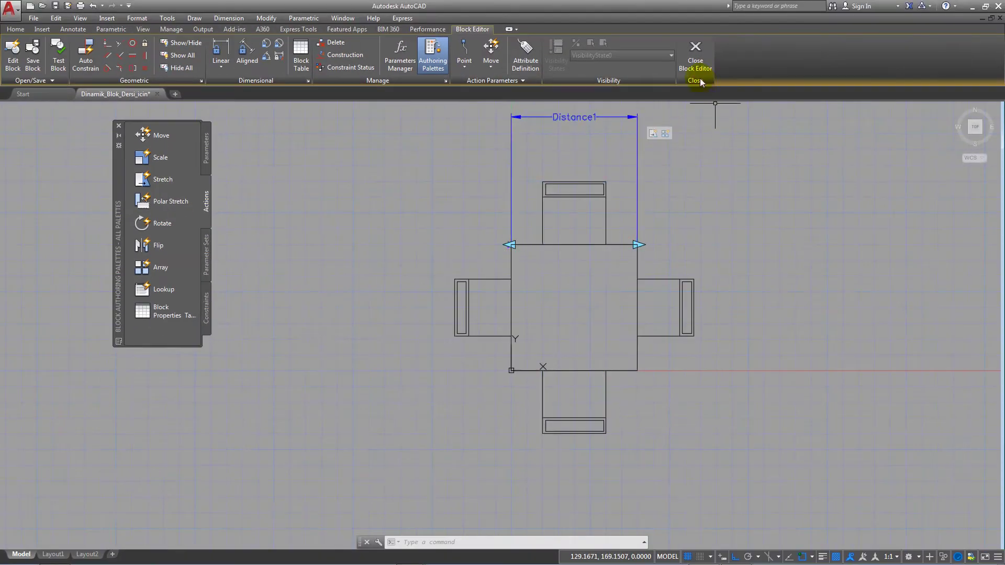
Step: Save the block changes, then test-stretch the table to seven chairs per side
{"action": "left_click", "coordinate": [695, 58]}
{"action": "left_click", "coordinate": [505, 277]}
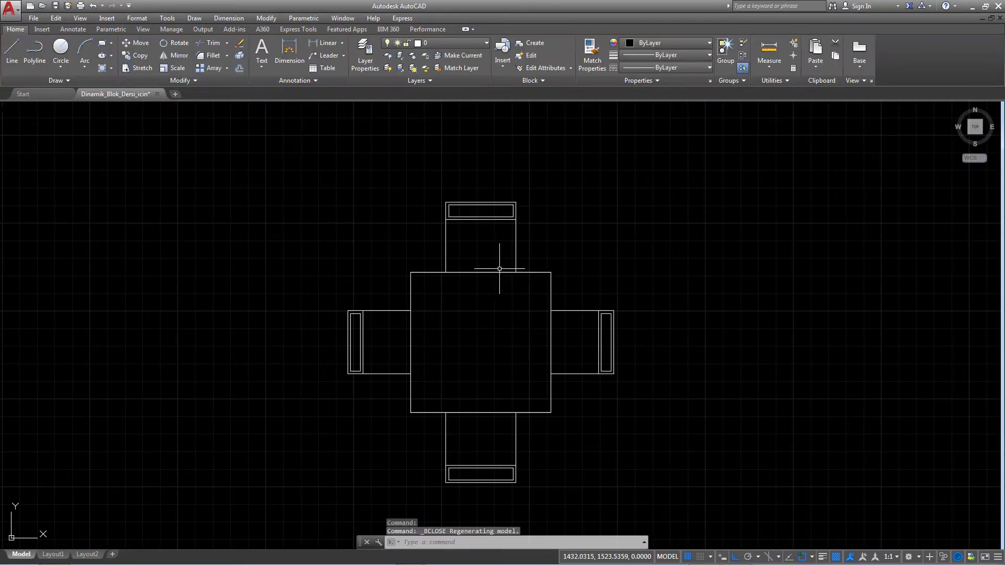
{"action": "left_click", "coordinate": [531, 255]}
{"action": "left_click", "coordinate": [520, 281]}
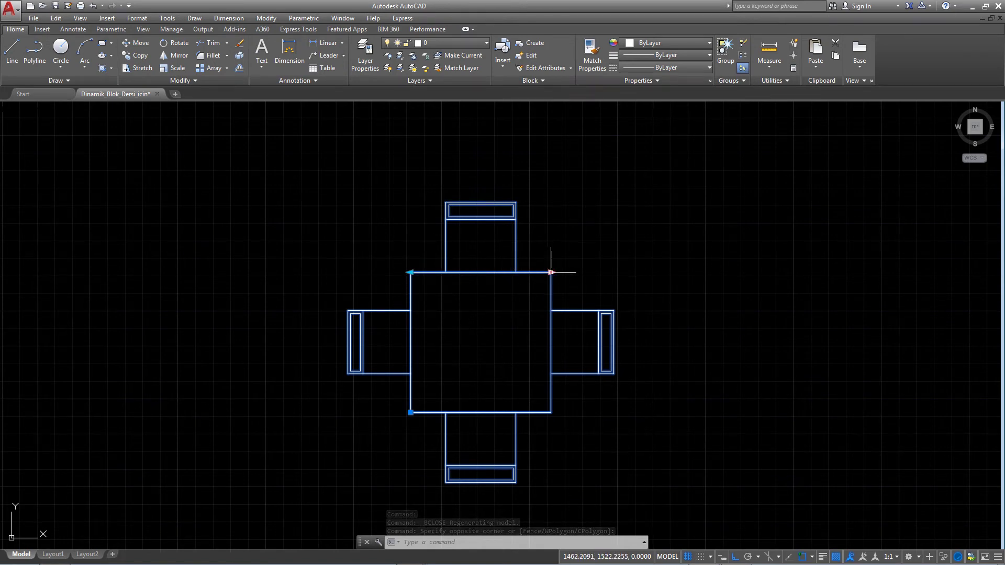
{"action": "left_click", "coordinate": [550, 272]}
{"action": "scroll", "coordinate": [623, 266], "scroll_direction": "down", "scroll_amount": 3}
{"action": "scroll", "coordinate": [607, 267], "scroll_direction": "down", "scroll_amount": 2}
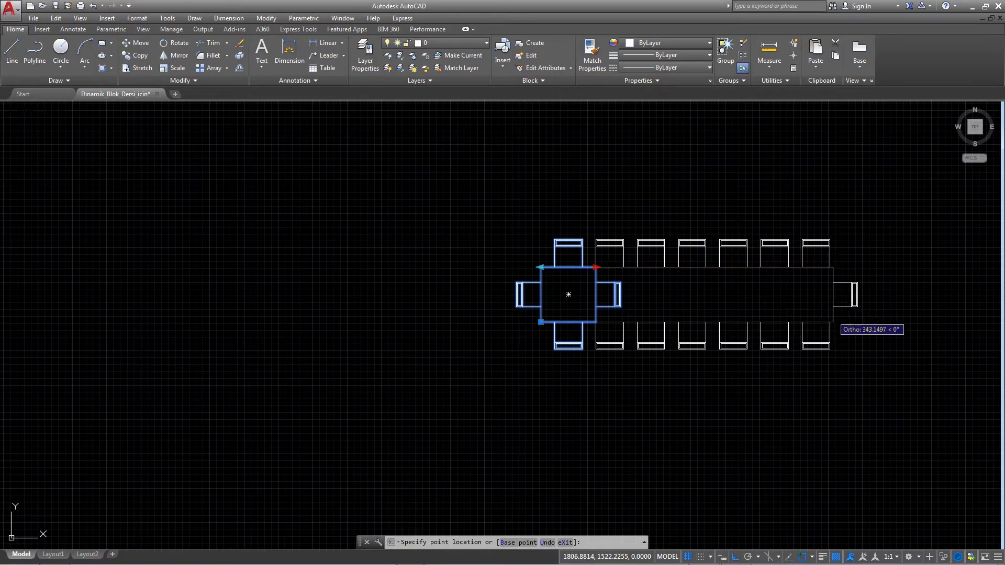
{"action": "left_click", "coordinate": [845, 320]}
{"action": "middle_click_drag", "start_coordinate": [711, 319], "coordinate": [640, 335]}
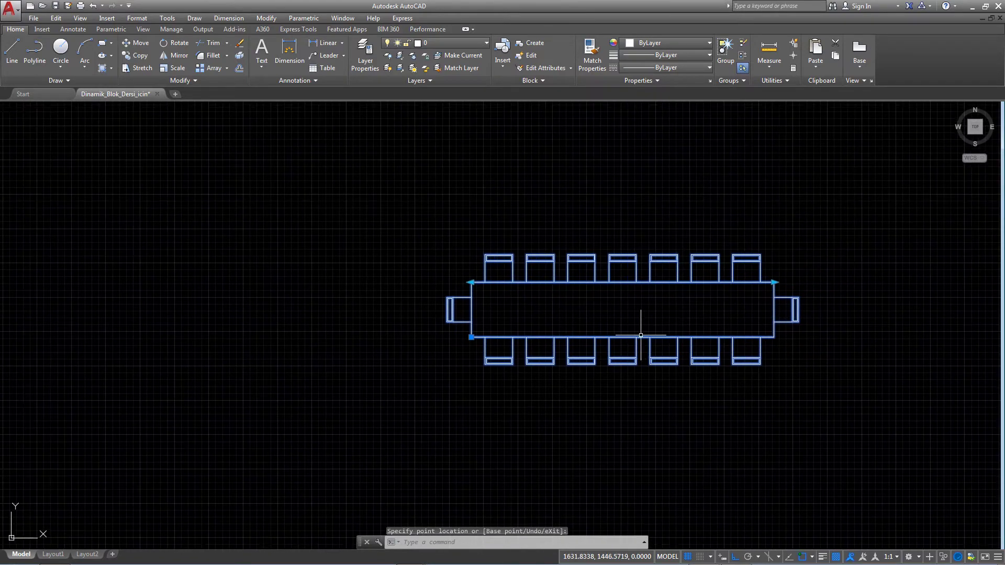
{"action": "key", "text": "Escape"}
Step: Undo that stretch and grip-stretch the table to four chairs per side instead
{"action": "scroll", "coordinate": [690, 322], "scroll_direction": "up", "scroll_amount": 2}
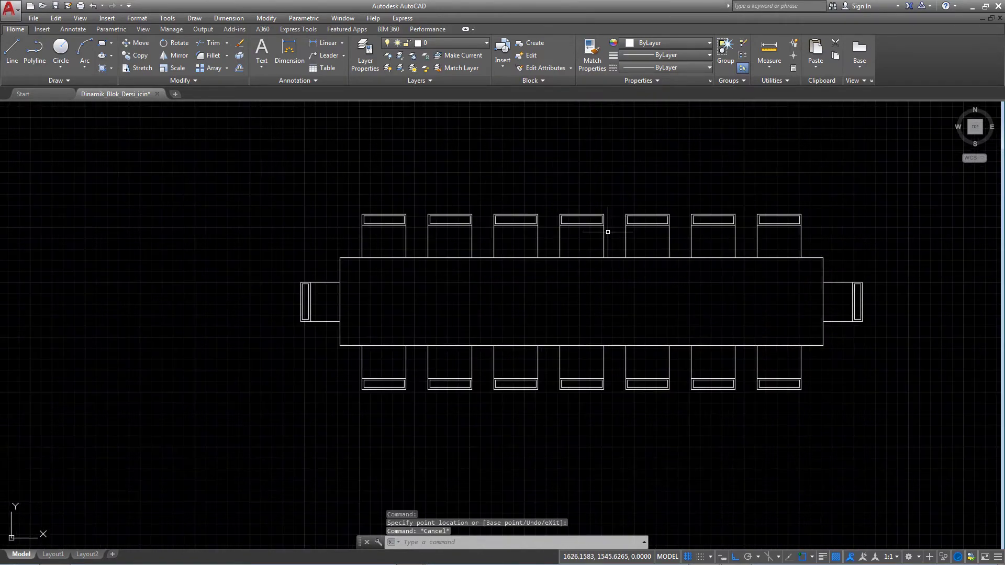
{"action": "left_click", "coordinate": [479, 258]}
{"action": "key", "text": "ctrl+z"}
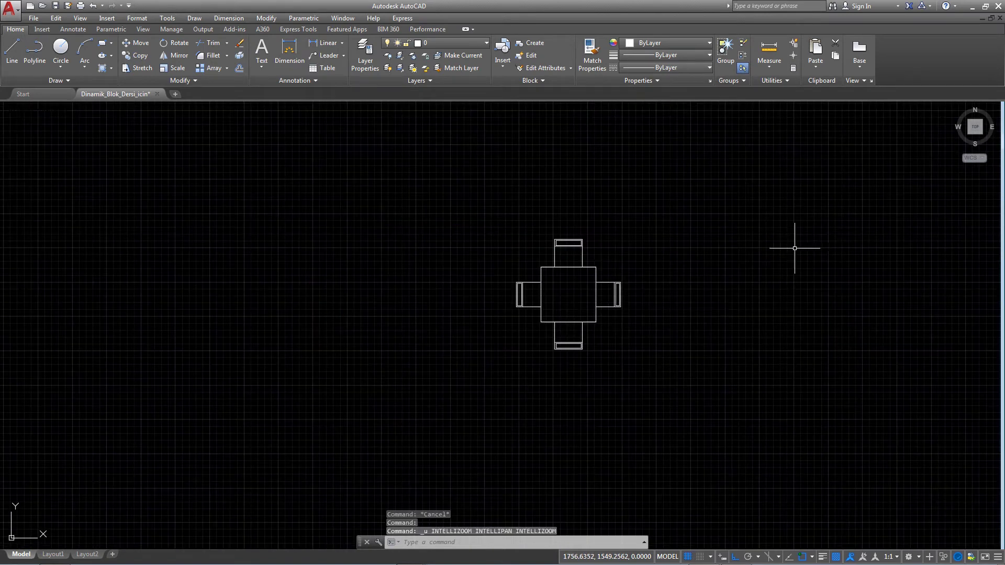
{"action": "scroll", "coordinate": [585, 273], "scroll_direction": "up", "scroll_amount": 2}
{"action": "left_click", "coordinate": [589, 266]}
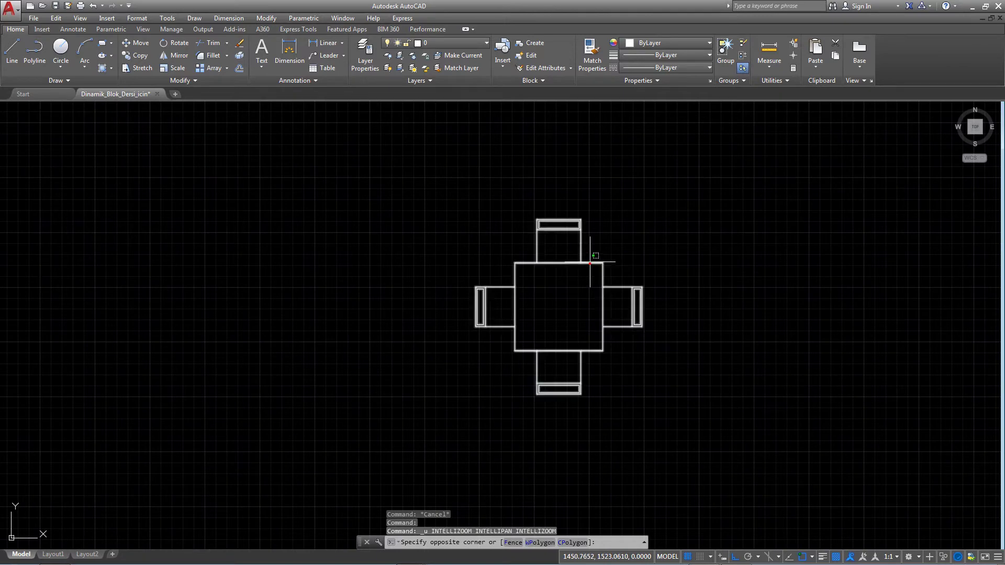
{"action": "left_click", "coordinate": [592, 262]}
{"action": "scroll", "coordinate": [593, 262], "scroll_direction": "up", "scroll_amount": 2}
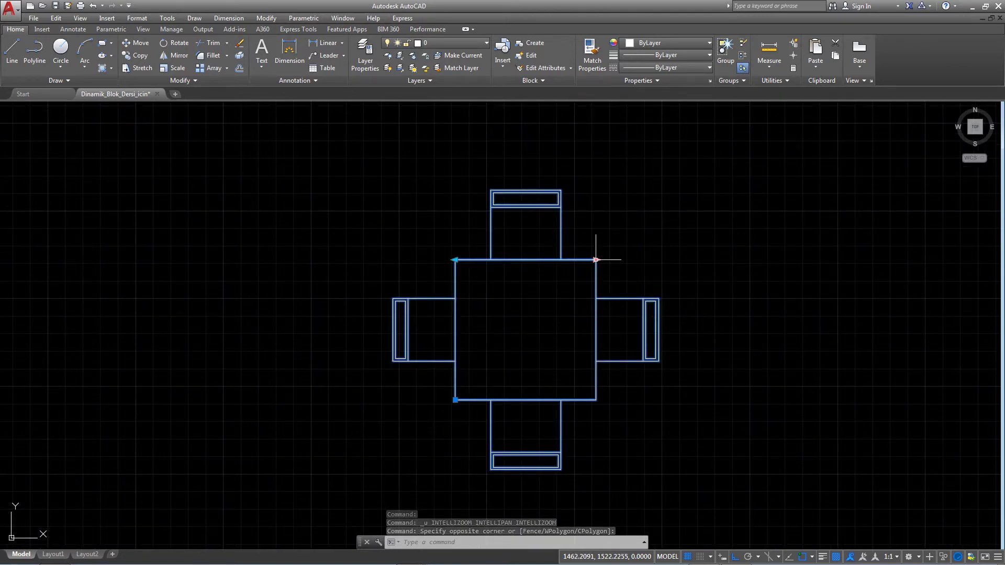
{"action": "left_click", "coordinate": [596, 260]}
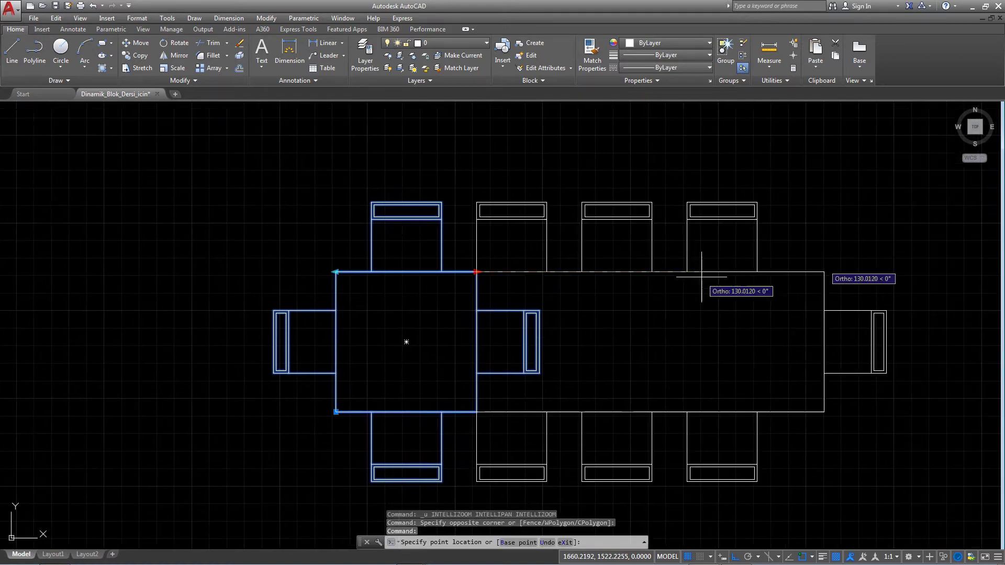
{"action": "middle_click_drag", "start_coordinate": [785, 264], "coordinate": [666, 265]}
{"action": "left_click", "coordinate": [789, 272]}
{"action": "right_click", "coordinate": [790, 269]}
{"action": "key", "text": "Escape"}
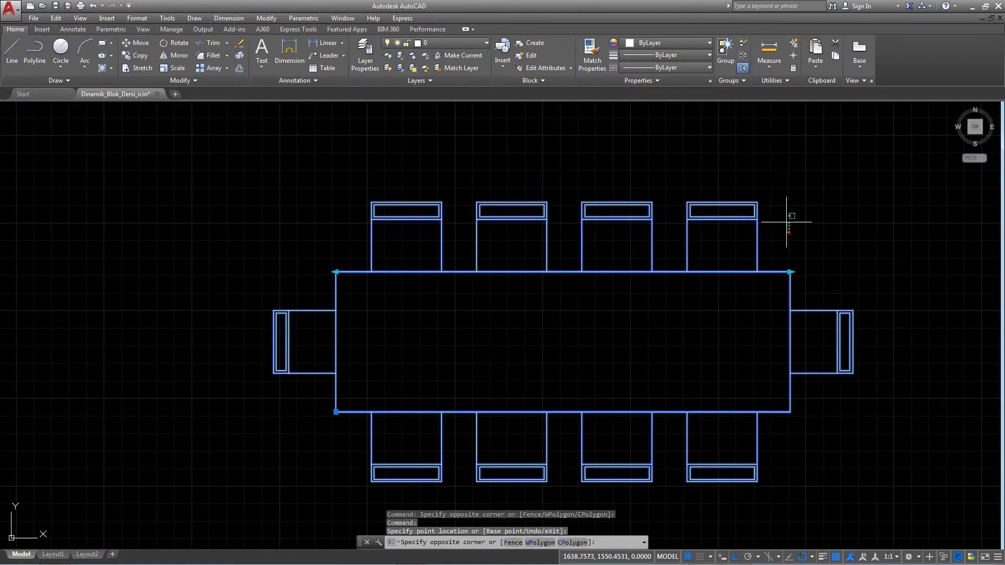
{"action": "key", "text": "Escape"}
Step: Measure the 60 spacing between two chairs with a linear dimension, then erase it
{"action": "left_click", "coordinate": [325, 43]}
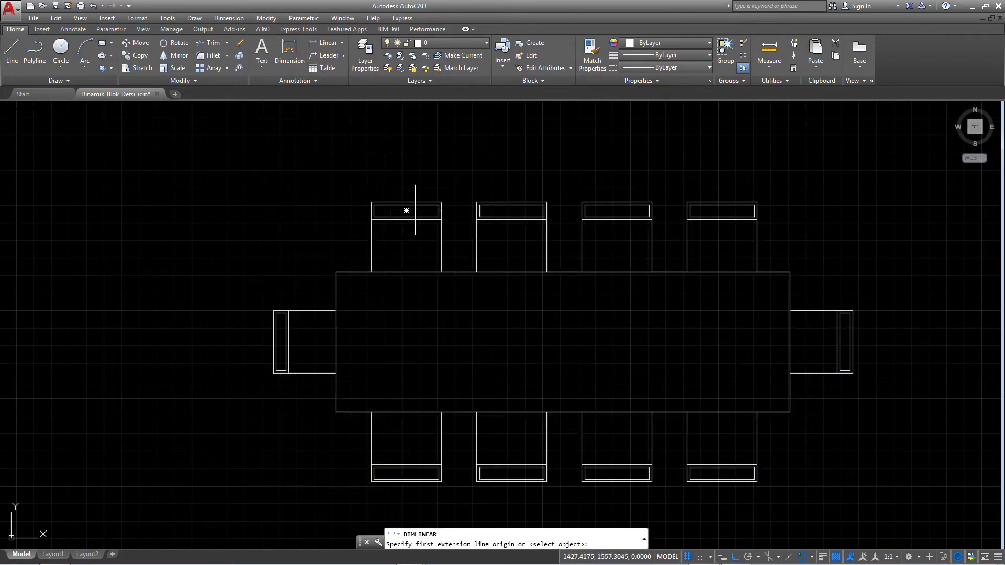
{"action": "left_click", "coordinate": [409, 211]}
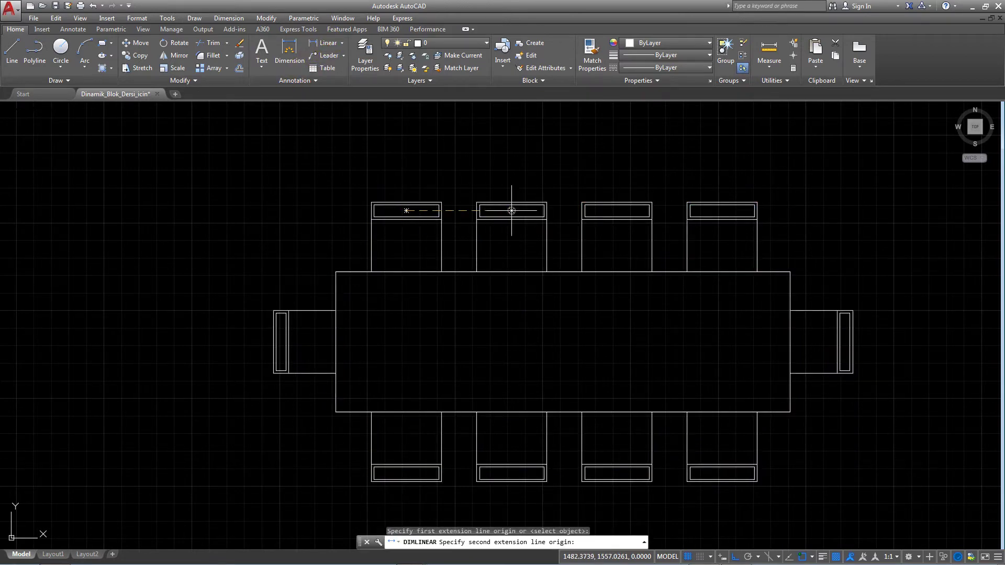
{"action": "left_click", "coordinate": [511, 210]}
{"action": "left_click", "coordinate": [460, 160]}
{"action": "scroll", "coordinate": [462, 158], "scroll_direction": "up", "scroll_amount": 2}
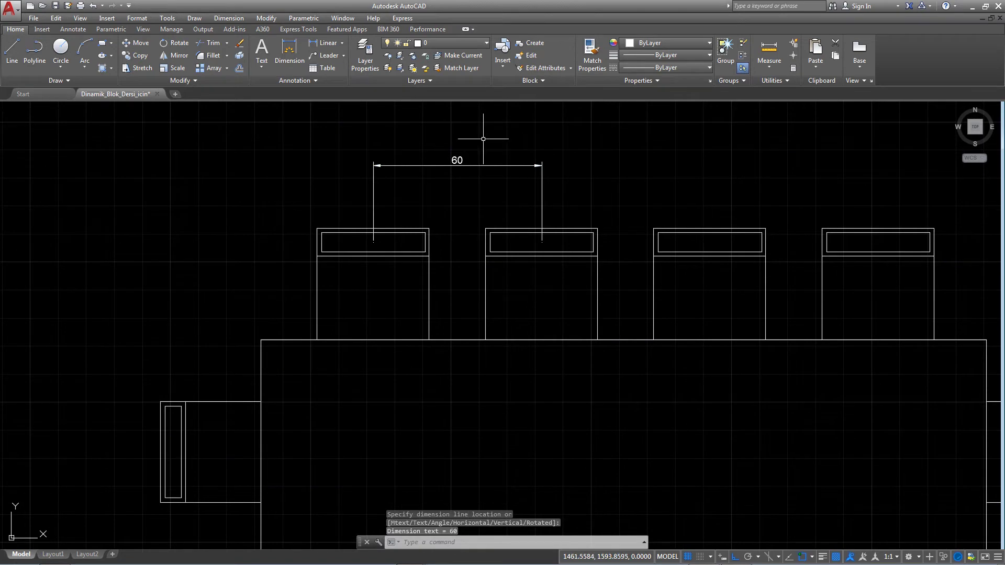
{"action": "left_click", "coordinate": [483, 138]}
{"action": "left_click", "coordinate": [455, 180]}
{"action": "scroll", "coordinate": [456, 173], "scroll_direction": "down", "scroll_amount": 3}
{"action": "key", "text": "Delete"}
{"action": "scroll", "coordinate": [504, 170], "scroll_direction": "down", "scroll_amount": 3}
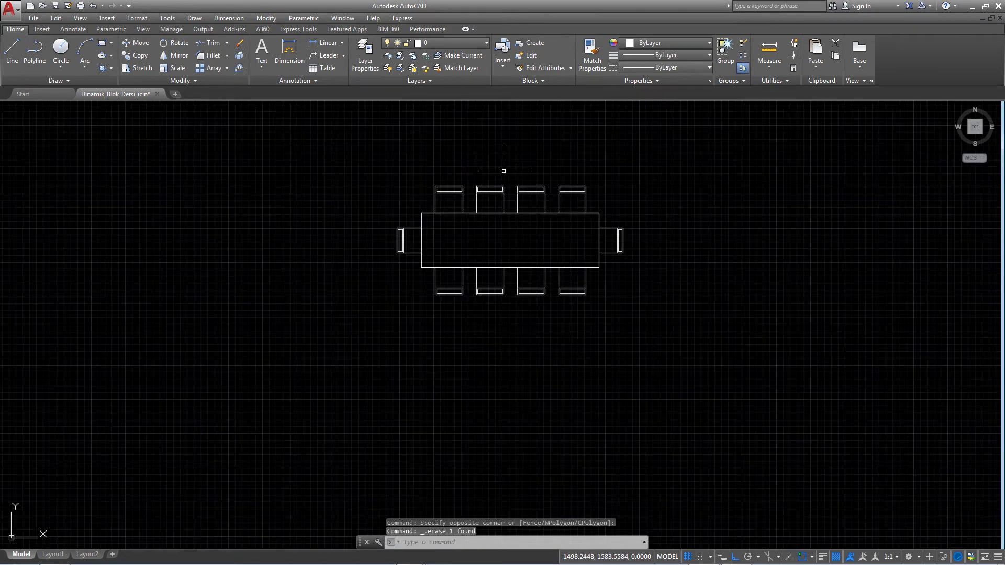
Step: Test-stretch the table to six chairs per side, then undo it
{"action": "left_click", "coordinate": [521, 213]}
{"action": "scroll", "coordinate": [568, 151], "scroll_direction": "up", "scroll_amount": 2}
{"action": "left_click", "coordinate": [617, 249]}
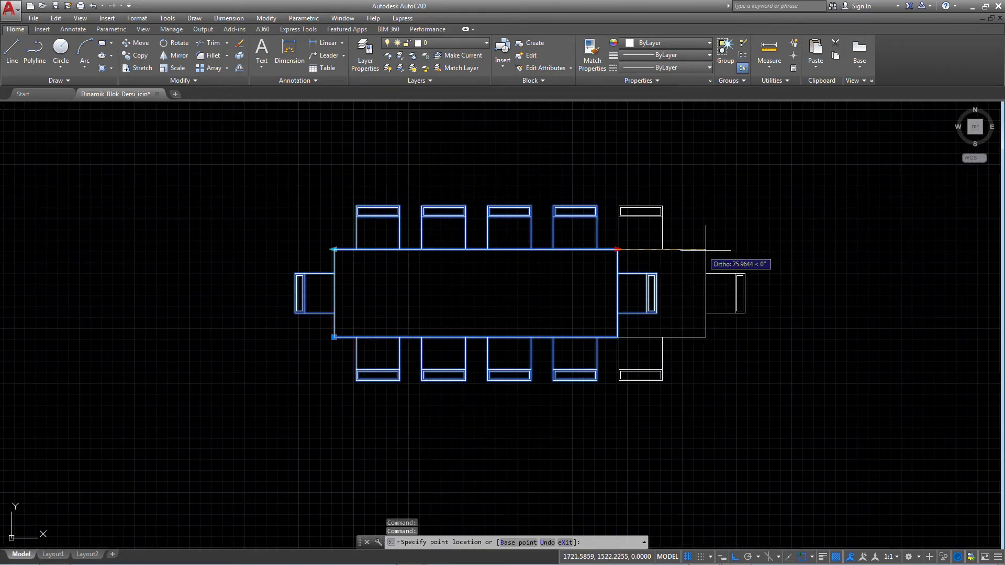
{"action": "left_click", "coordinate": [740, 250]}
{"action": "middle_click_drag", "start_coordinate": [740, 250], "coordinate": [656, 257]}
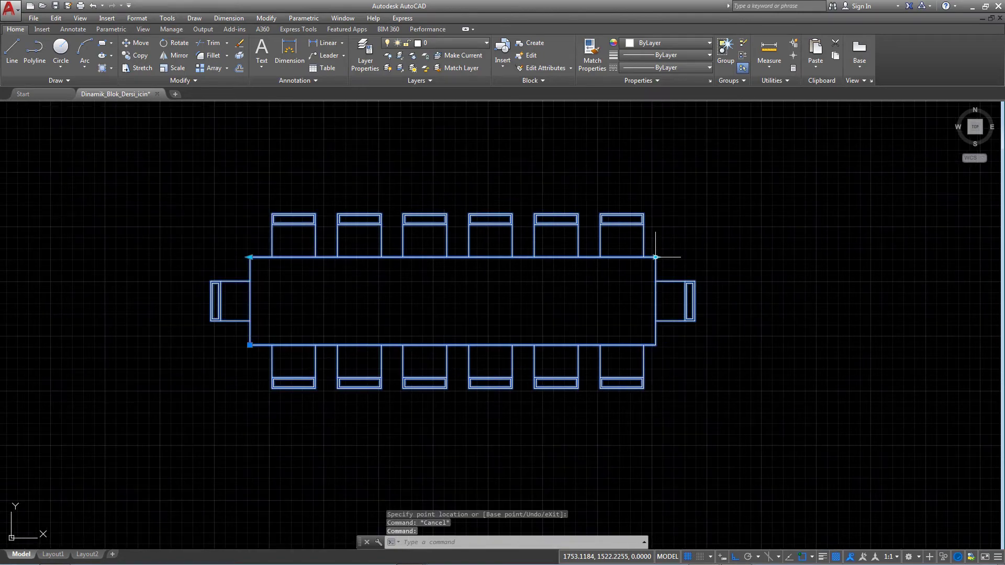
{"action": "key", "text": "ctrl+z"}
{"action": "key", "text": "ctrl+z"}
{"action": "key", "text": "ctrl+z"}
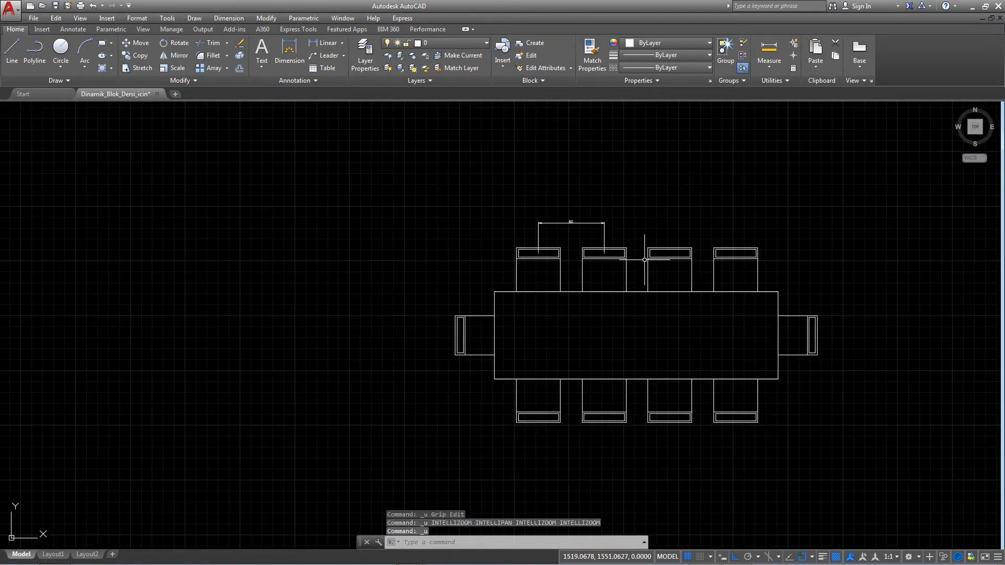
Step: Shrink the table to one chair per side and erase the leftover 60 dimension
{"action": "left_click", "coordinate": [760, 291]}
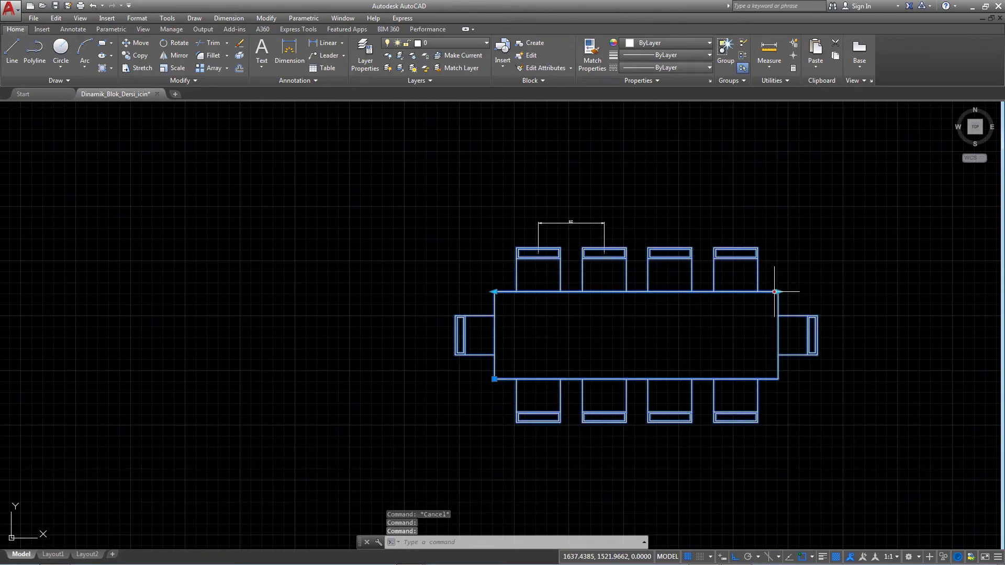
{"action": "left_click", "coordinate": [778, 292]}
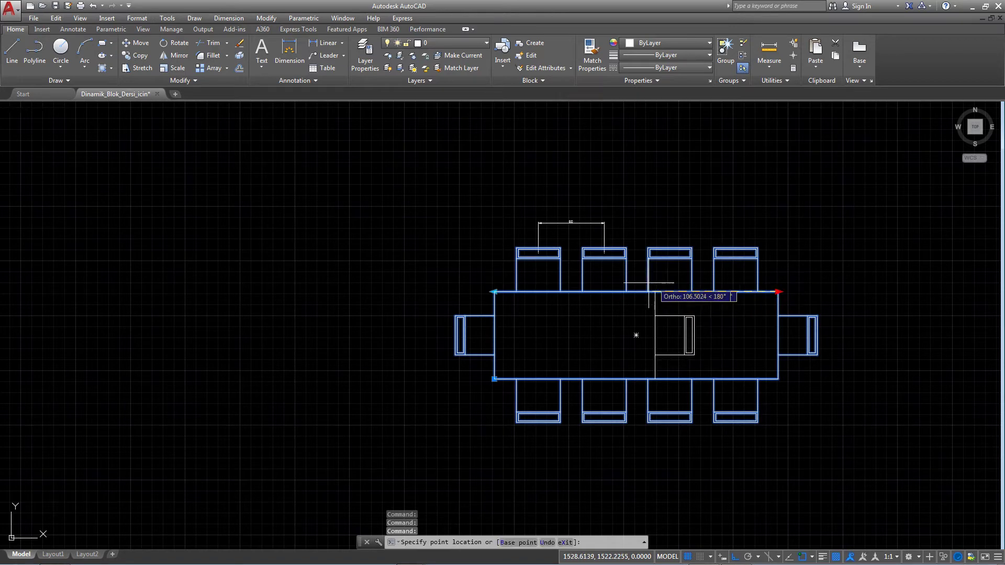
{"action": "left_click", "coordinate": [568, 296]}
{"action": "scroll", "coordinate": [568, 295], "scroll_direction": "up", "scroll_amount": 2}
{"action": "left_click_drag", "start_coordinate": [556, 135], "coordinate": [579, 206]}
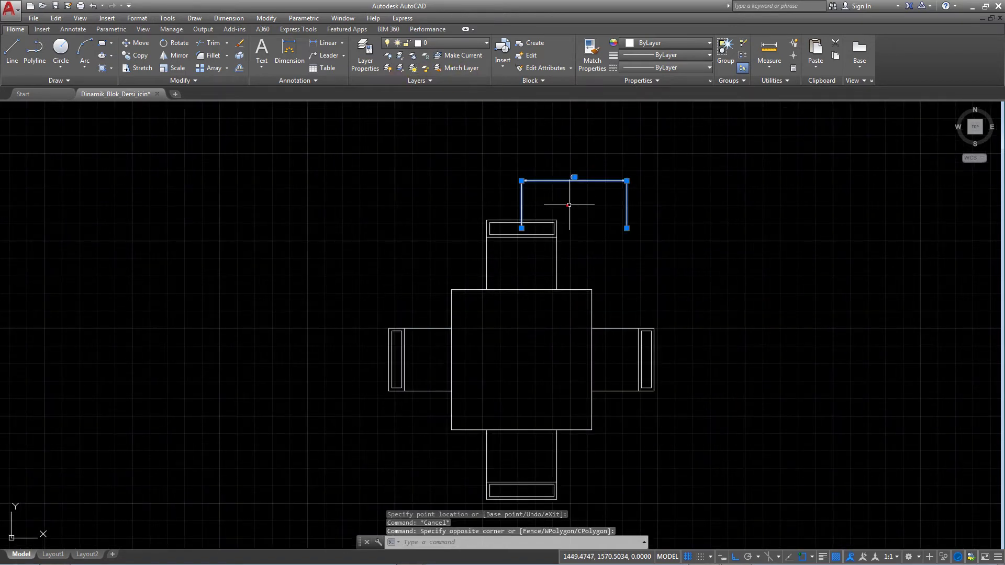
{"action": "key", "text": "Delete"}
Step: Measure the table's 80-unit length with a linear dimension, then erase it
{"action": "left_click", "coordinate": [325, 42]}
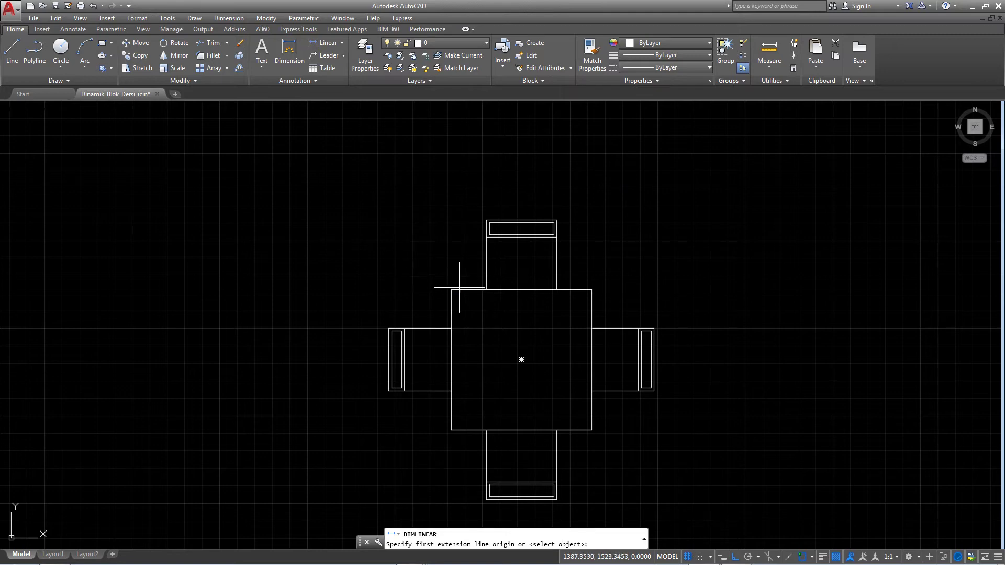
{"action": "left_click", "coordinate": [453, 289]}
{"action": "left_click", "coordinate": [591, 290]}
{"action": "left_click", "coordinate": [583, 157]}
{"action": "left_click", "coordinate": [531, 176]}
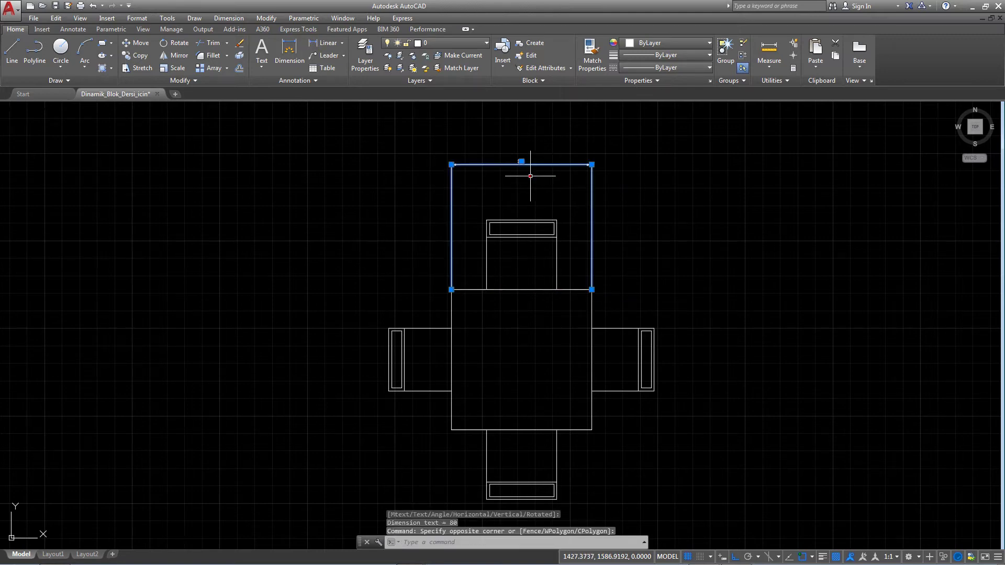
{"action": "scroll", "coordinate": [523, 209], "scroll_direction": "down", "scroll_amount": 3}
{"action": "key", "text": "Delete"}
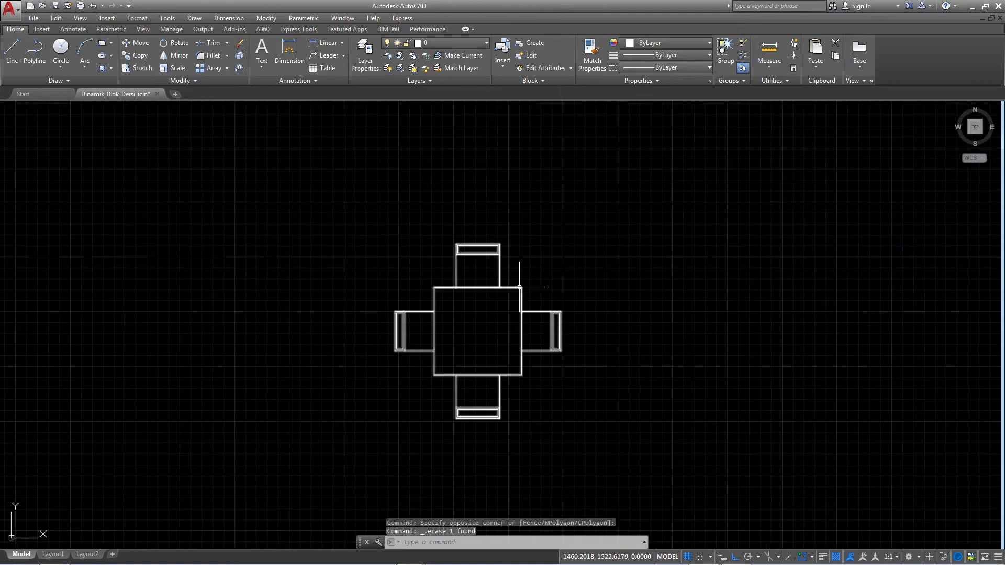
Step: Stretch the table 220 units from its top-right grip for five chairs per side
{"action": "left_click", "coordinate": [528, 290]}
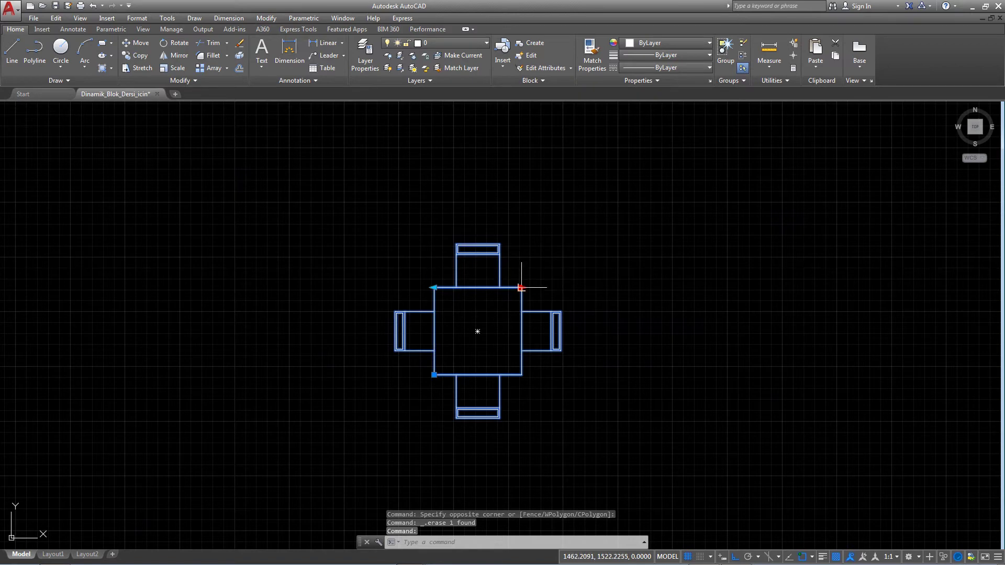
{"action": "left_click", "coordinate": [522, 288]}
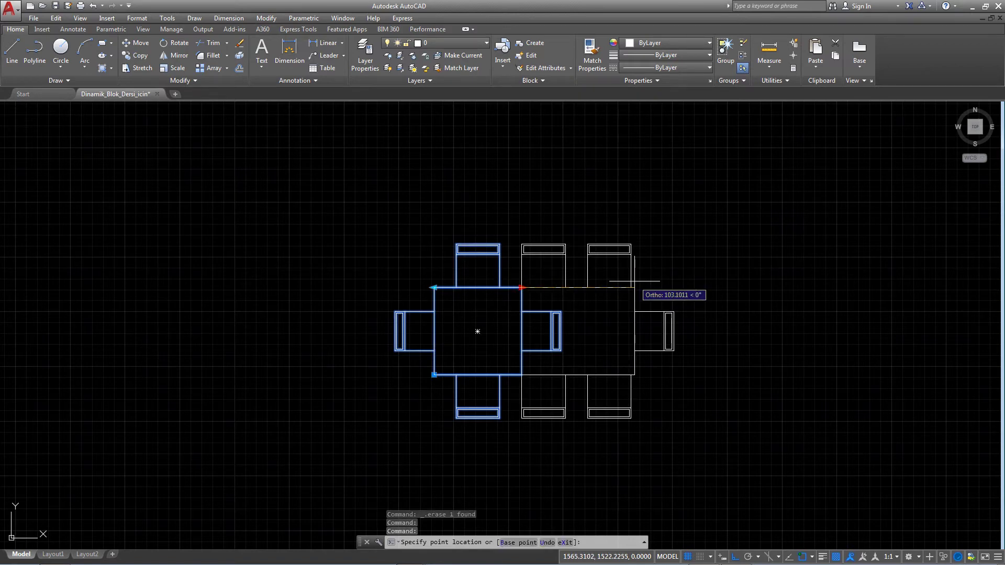
{"action": "type", "text": "220"}
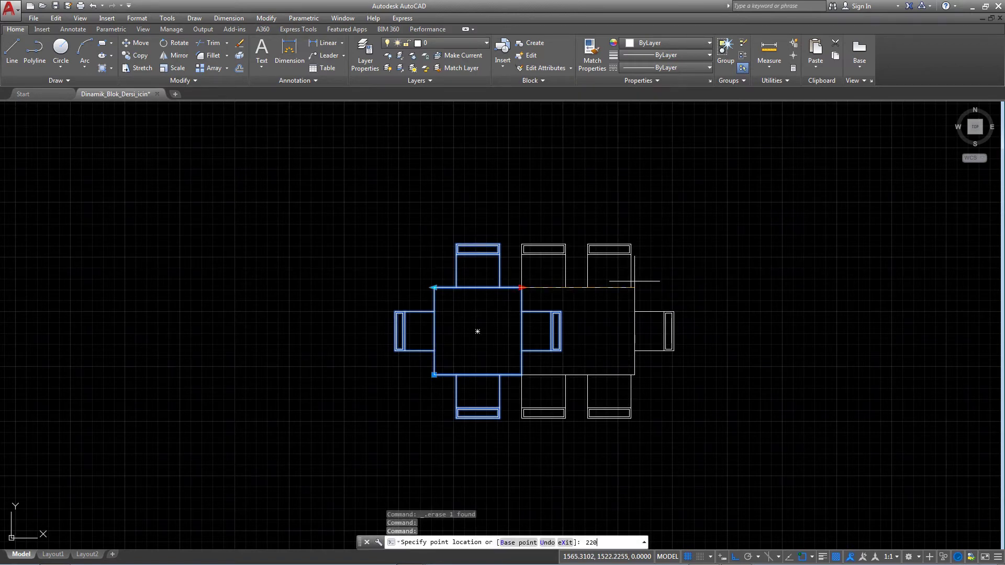
{"action": "key", "text": "Return"}
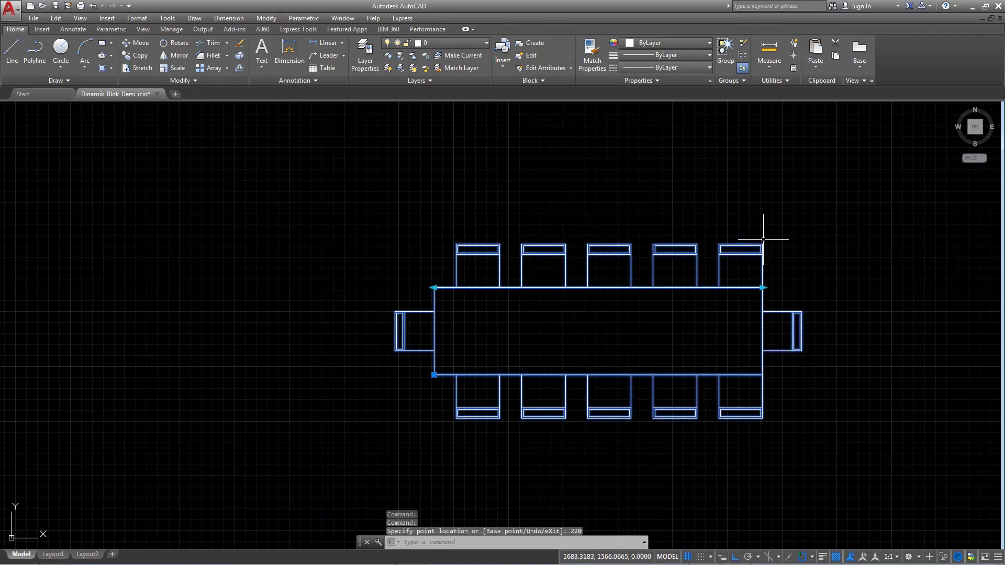
{"action": "key", "text": "Escape"}
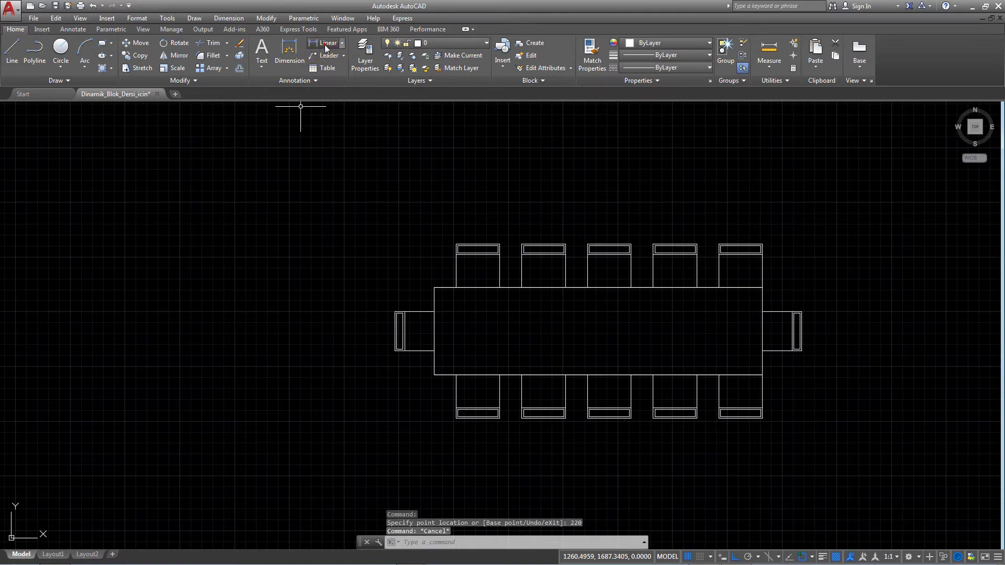
Step: Measure the table's 300-unit length with a linear dimension, then erase it
{"action": "left_click", "coordinate": [321, 43]}
{"action": "left_click", "coordinate": [434, 287]}
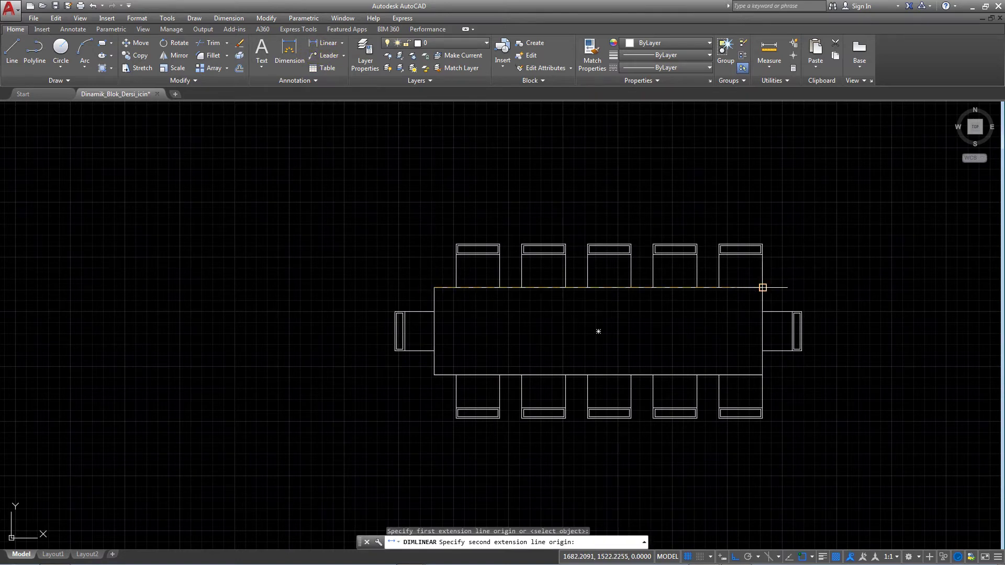
{"action": "left_click", "coordinate": [762, 287]}
{"action": "left_click", "coordinate": [615, 201]}
{"action": "scroll", "coordinate": [615, 200], "scroll_direction": "up", "scroll_amount": 2}
{"action": "left_click", "coordinate": [600, 179]}
{"action": "left_click", "coordinate": [588, 209]}
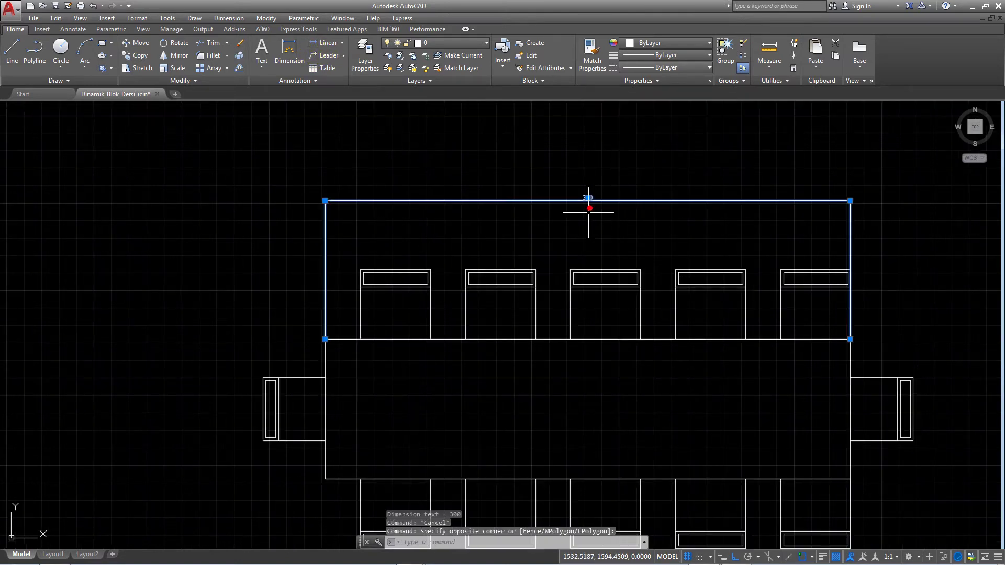
{"action": "key", "text": "Delete"}
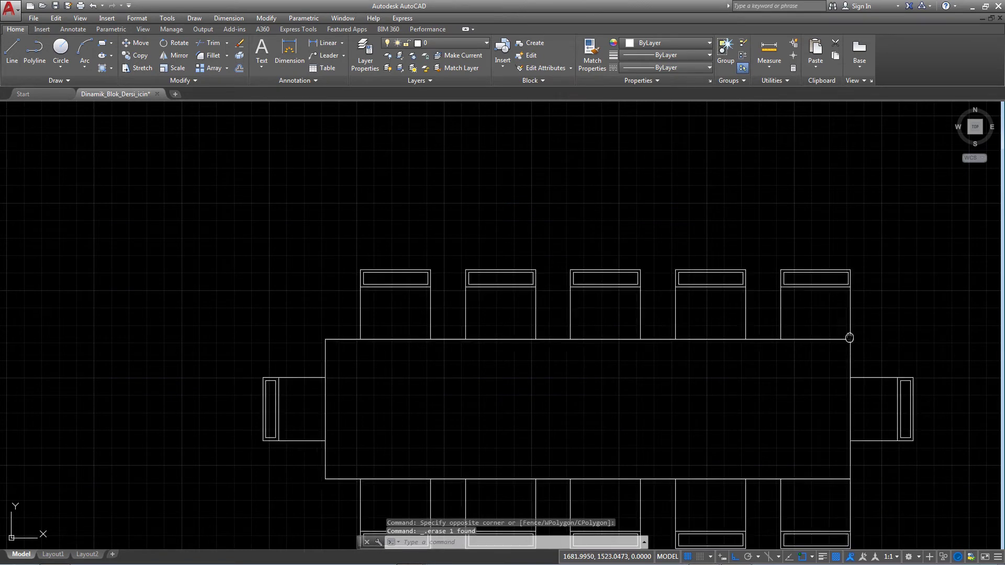
Step: Lengthen the table a further 20 units from its top-right grip
{"action": "middle_click_drag", "start_coordinate": [849, 334], "coordinate": [729, 314]}
{"action": "left_click", "coordinate": [790, 337]}
{"action": "scroll", "coordinate": [791, 336], "scroll_direction": "down", "scroll_amount": 2}
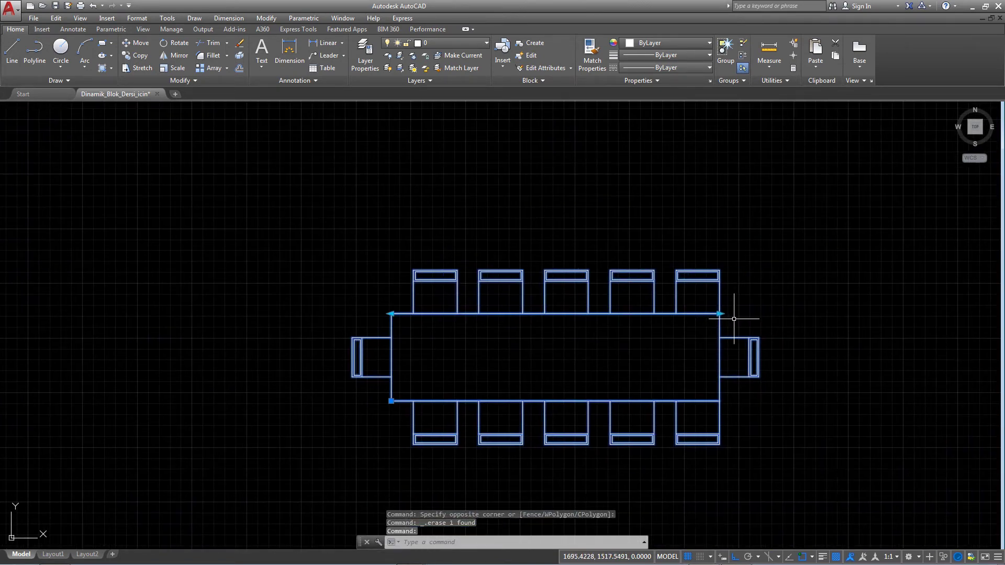
{"action": "scroll", "coordinate": [730, 314], "scroll_direction": "up", "scroll_amount": 2}
{"action": "left_click", "coordinate": [712, 311]}
{"action": "type", "text": "20"}
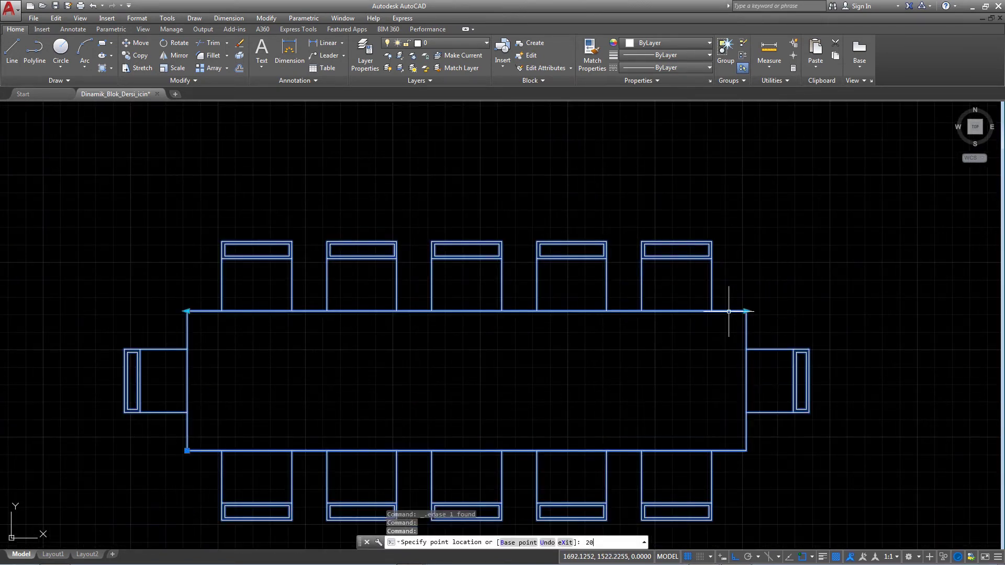
{"action": "key", "text": "Return"}
{"action": "key", "text": "Escape"}
Step: Reselect the table, cancel the grip, and window-select the whole table block
{"action": "scroll", "coordinate": [722, 311], "scroll_direction": "down", "scroll_amount": 2}
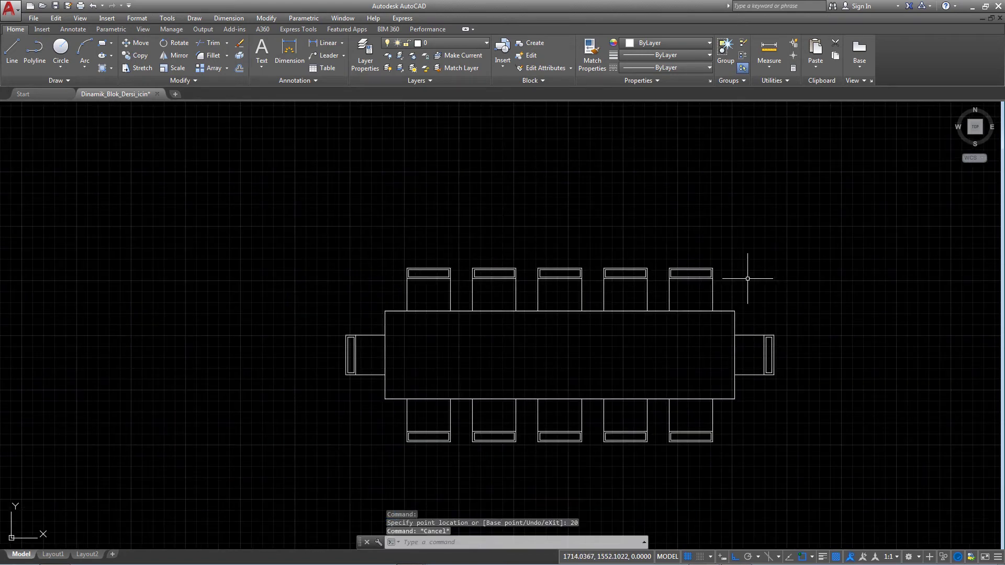
{"action": "scroll", "coordinate": [748, 279], "scroll_direction": "down", "scroll_amount": 2}
{"action": "left_click", "coordinate": [732, 311]}
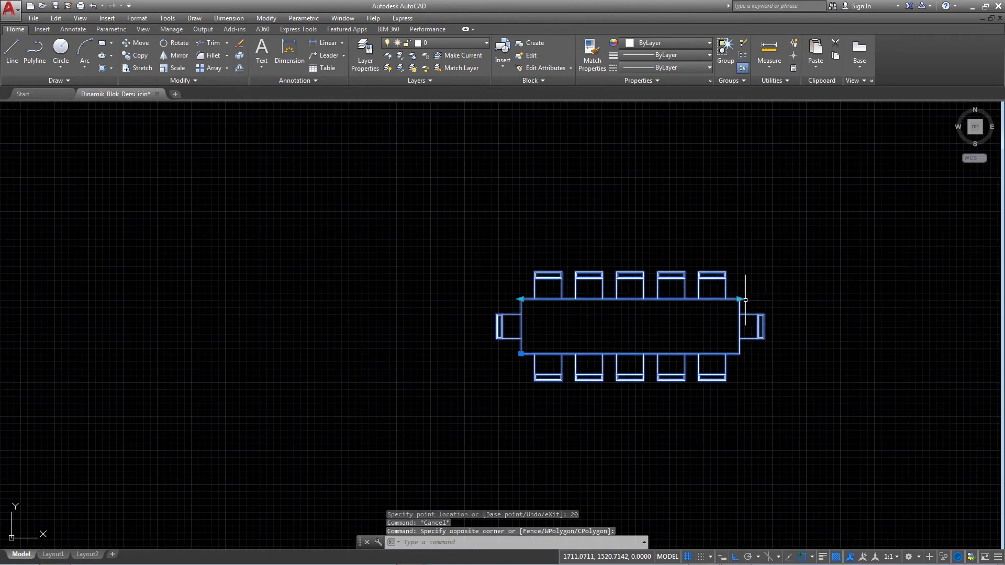
{"action": "left_click", "coordinate": [740, 300]}
{"action": "key", "text": "Escape"}
{"action": "key", "text": "Escape"}
{"action": "scroll", "coordinate": [774, 301], "scroll_direction": "down", "scroll_amount": 2}
{"action": "scroll", "coordinate": [643, 229], "scroll_direction": "up", "scroll_amount": 1}
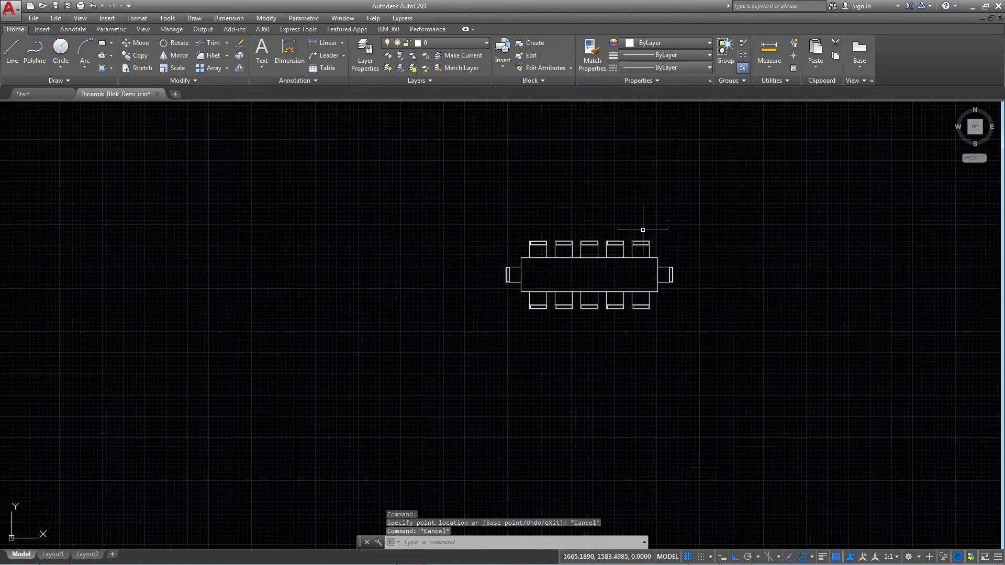
{"action": "scroll", "coordinate": [642, 230], "scroll_direction": "down", "scroll_amount": 3}
{"action": "middle_click_drag", "start_coordinate": [647, 232], "coordinate": [658, 161]}
{"action": "left_click_drag", "start_coordinate": [658, 162], "coordinate": [545, 249]}
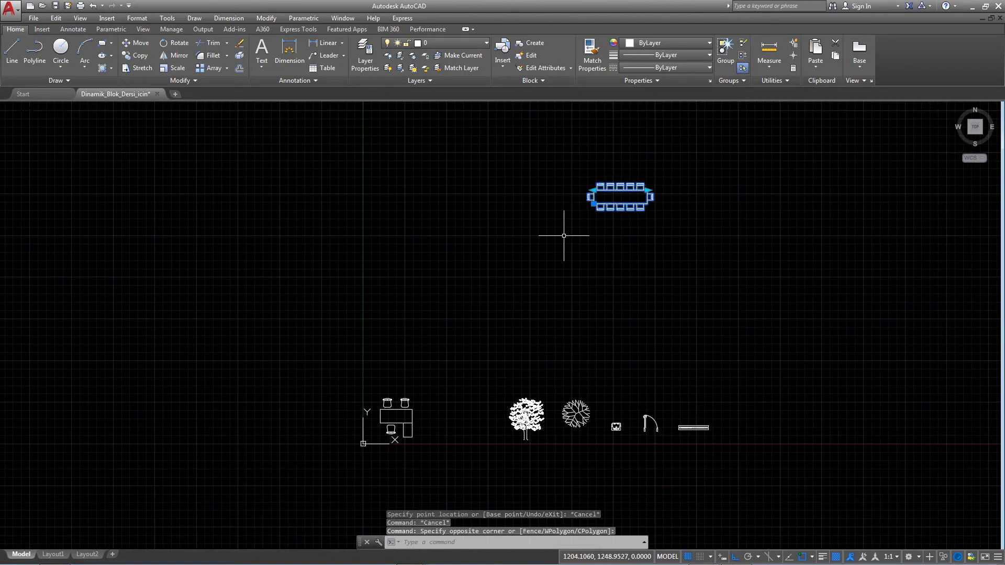
Step: Move the table, with ortho off, back into the row between the desk and trees
{"action": "type", "text": "m"}
{"action": "key", "text": "Return"}
{"action": "left_click", "coordinate": [621, 209]}
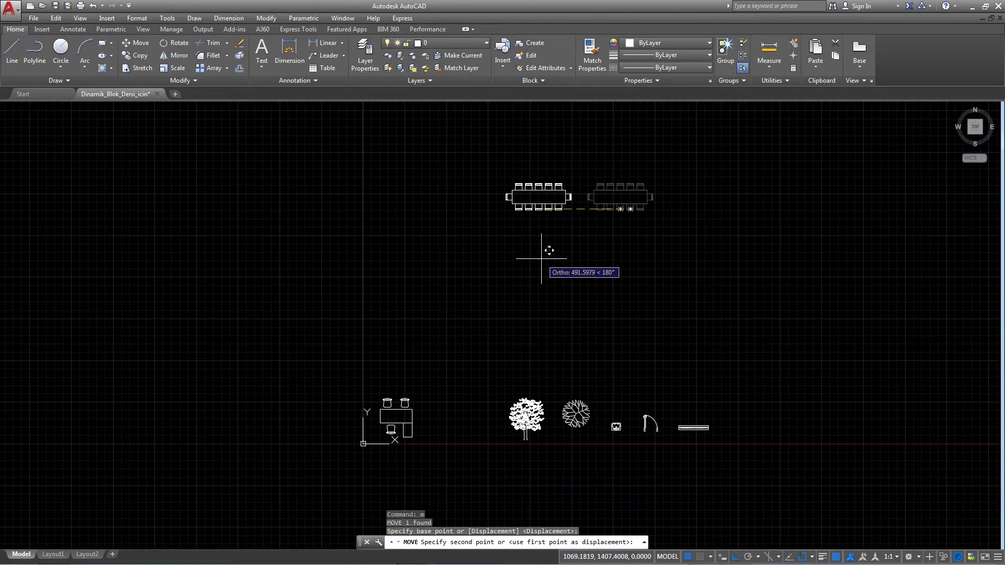
{"action": "key", "text": "F8"}
{"action": "scroll", "coordinate": [427, 352], "scroll_direction": "up", "scroll_amount": 2}
{"action": "scroll", "coordinate": [513, 312], "scroll_direction": "up", "scroll_amount": 2}
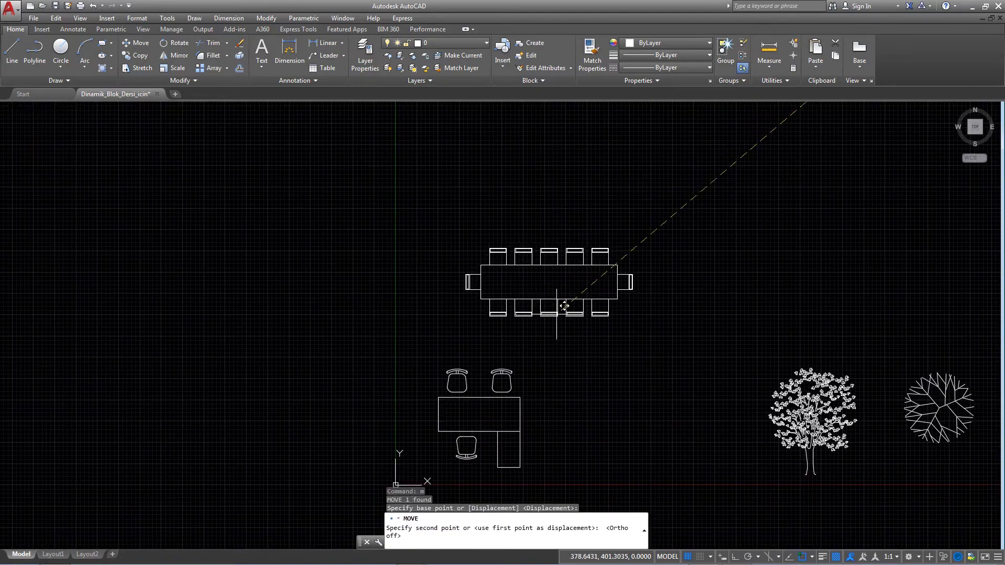
{"action": "middle_click_drag", "start_coordinate": [601, 333], "coordinate": [587, 281]}
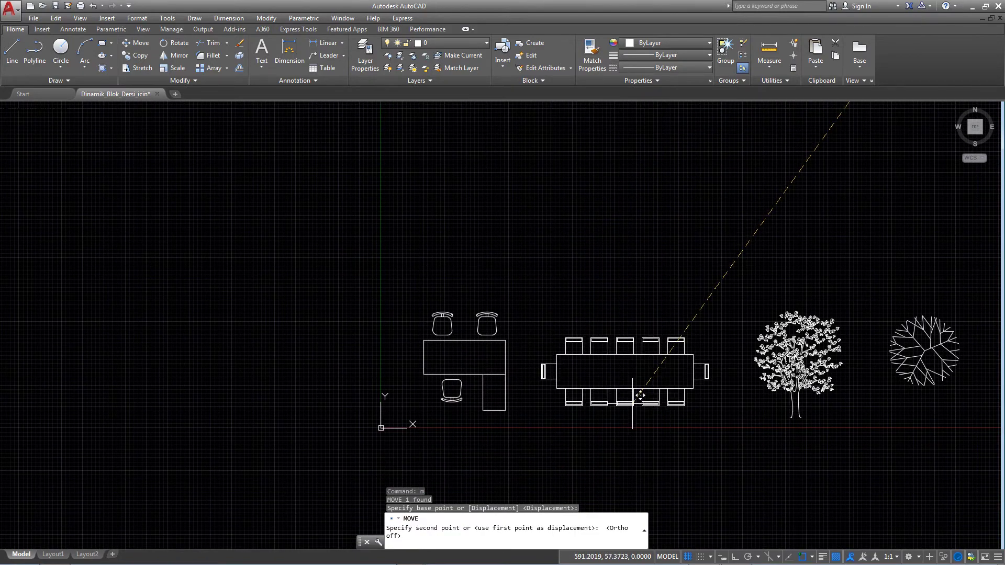
{"action": "left_click", "coordinate": [640, 395]}
{"action": "scroll", "coordinate": [640, 395], "scroll_direction": "down", "scroll_amount": 1}
{"action": "scroll", "coordinate": [640, 395], "scroll_direction": "down", "scroll_amount": 1}
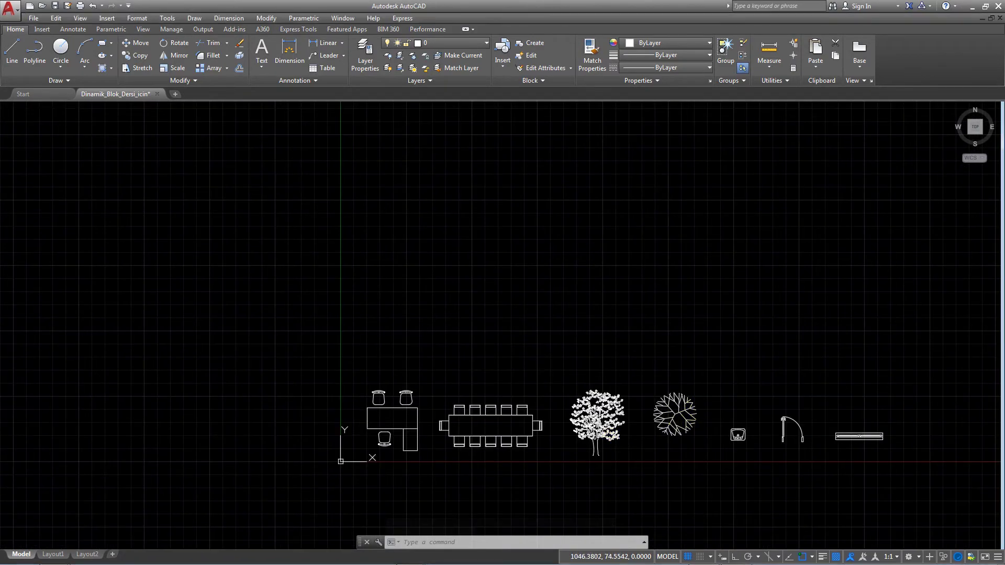
{"action": "scroll", "coordinate": [689, 491], "scroll_direction": "up", "scroll_amount": 4}
{"action": "scroll", "coordinate": [601, 348], "scroll_direction": "down", "scroll_amount": 2}
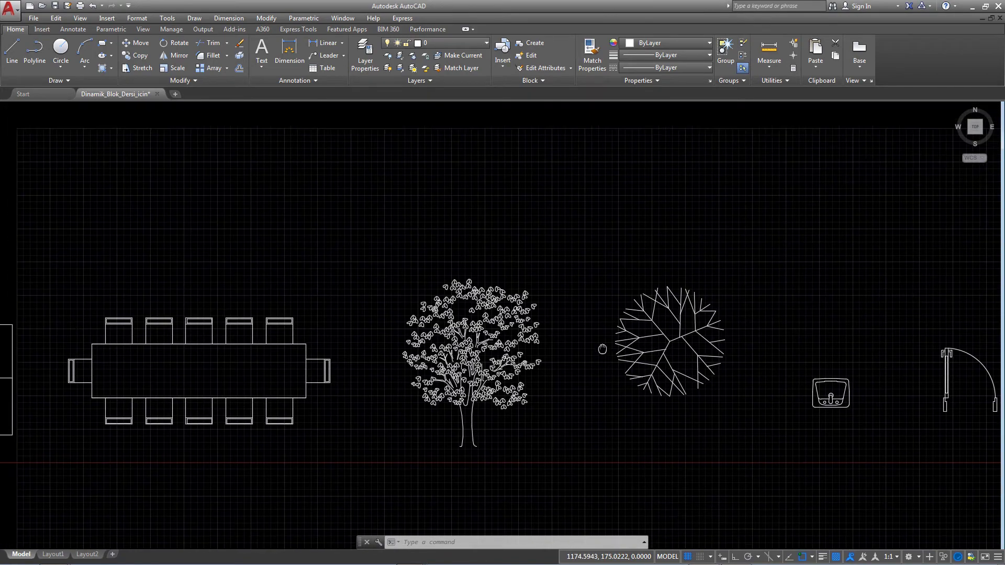
{"action": "scroll", "coordinate": [601, 348], "scroll_direction": "down", "scroll_amount": 2}
Step: Move the elevation and plan trees from their base to the empty area above
{"action": "left_click", "coordinate": [686, 346]}
{"action": "left_click", "coordinate": [560, 412]}
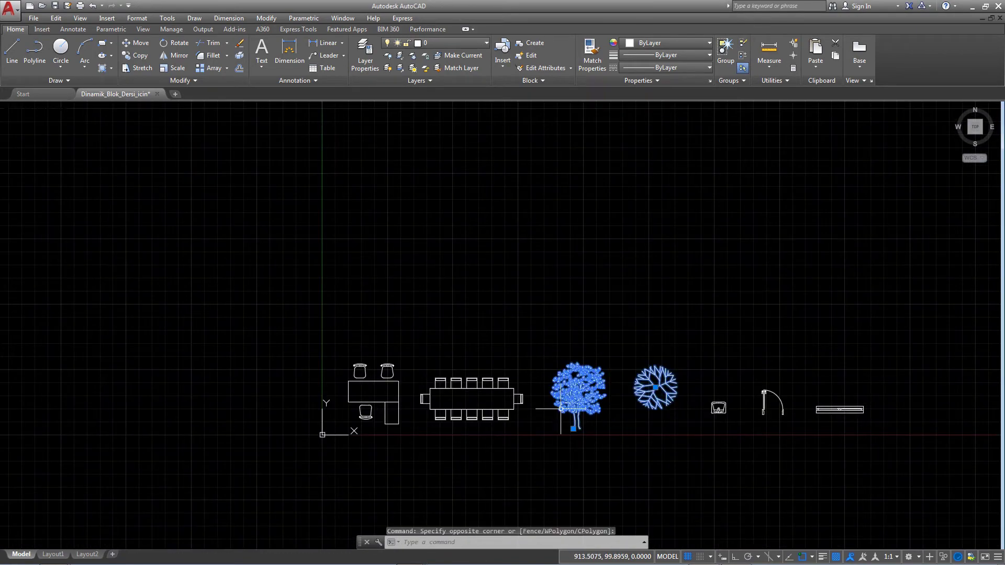
{"action": "type", "text": "m"}
{"action": "key", "text": "Return"}
{"action": "left_click", "coordinate": [565, 406]}
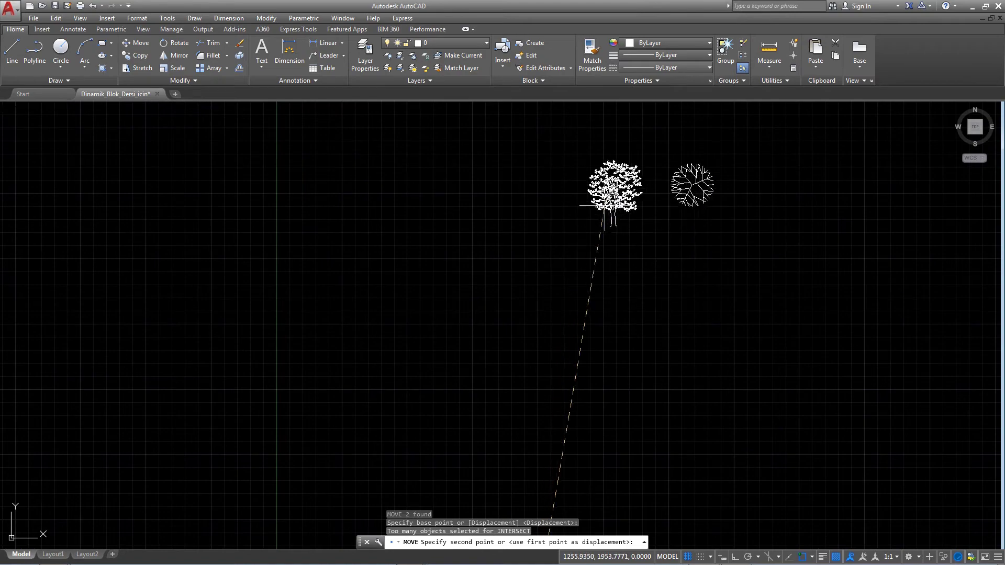
{"action": "left_click", "coordinate": [605, 212]}
{"action": "scroll", "coordinate": [524, 293], "scroll_direction": "up", "scroll_amount": 3}
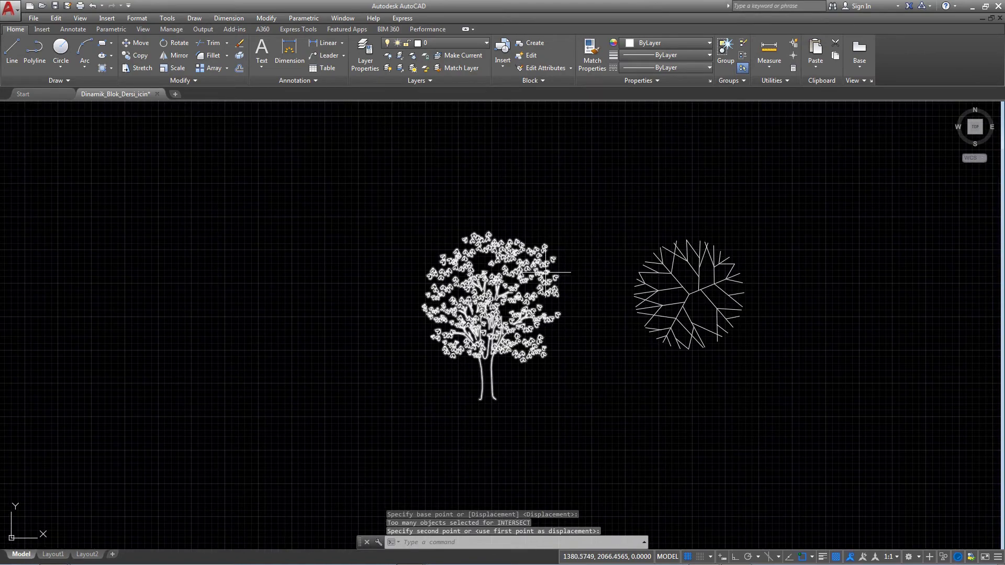
{"action": "left_click", "coordinate": [547, 270]}
{"action": "scroll", "coordinate": [523, 340], "scroll_direction": "up", "scroll_amount": 2}
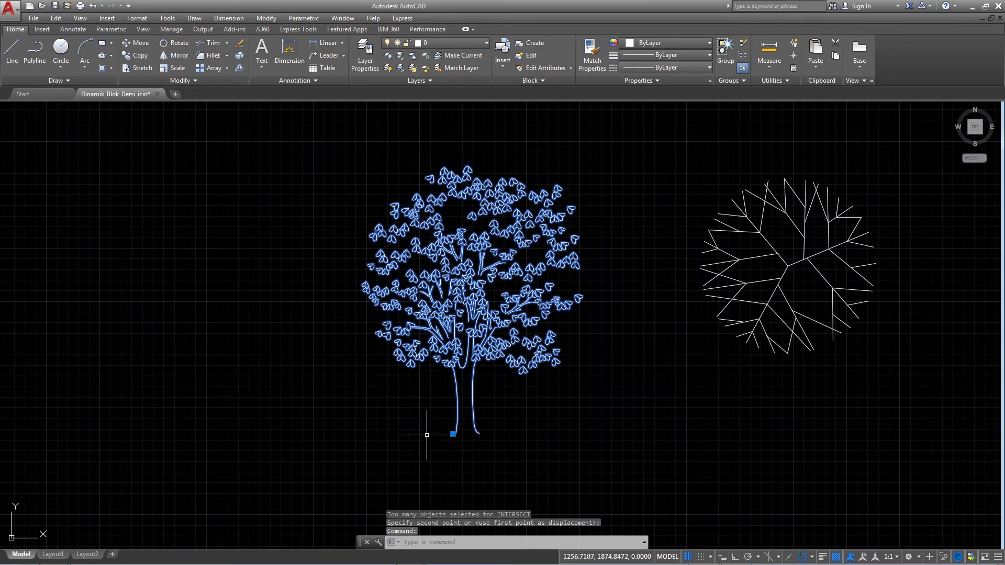
Step: Try picking the plan and elevation trees one at a time, clearing each selection
{"action": "scroll", "coordinate": [445, 437], "scroll_direction": "up", "scroll_amount": 2}
{"action": "scroll", "coordinate": [455, 429], "scroll_direction": "down", "scroll_amount": 3}
{"action": "key", "text": "Escape"}
{"action": "left_click", "coordinate": [735, 266]}
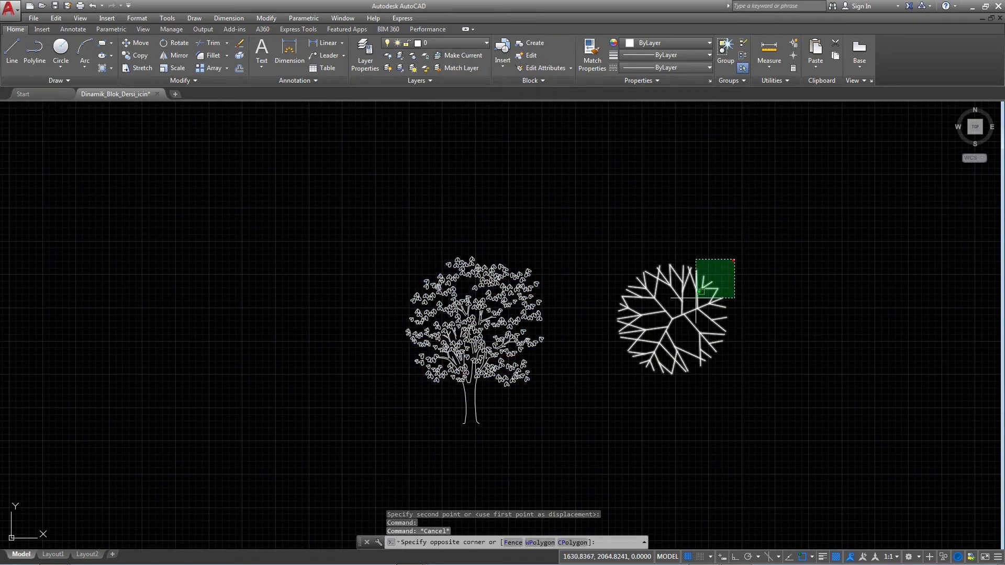
{"action": "left_click", "coordinate": [681, 315]}
{"action": "scroll", "coordinate": [663, 335], "scroll_direction": "up", "scroll_amount": 3}
{"action": "scroll", "coordinate": [682, 288], "scroll_direction": "down", "scroll_amount": 3}
{"action": "key", "text": "Escape"}
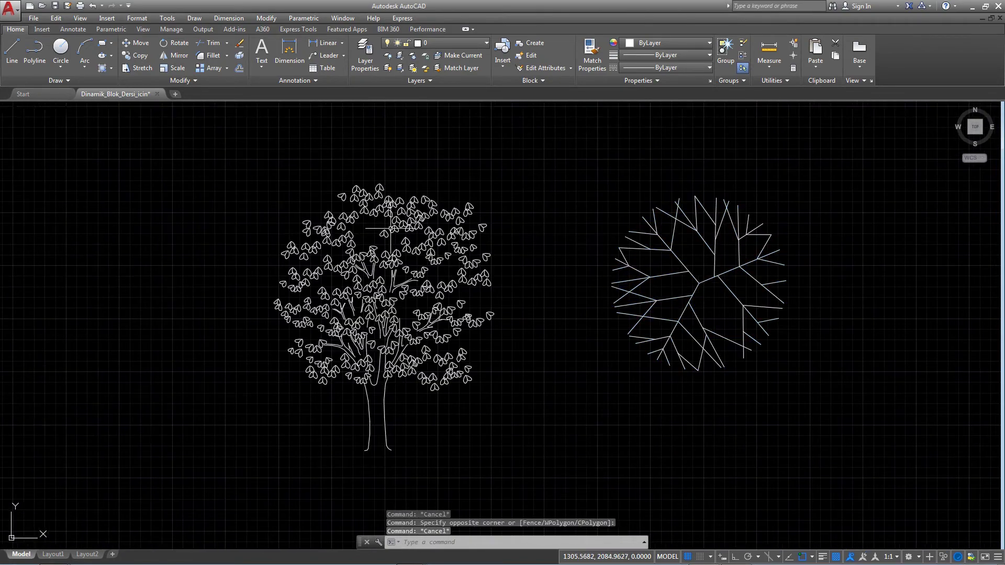
{"action": "scroll", "coordinate": [390, 225], "scroll_direction": "down", "scroll_amount": 1}
{"action": "scroll", "coordinate": [403, 241], "scroll_direction": "up", "scroll_amount": 1}
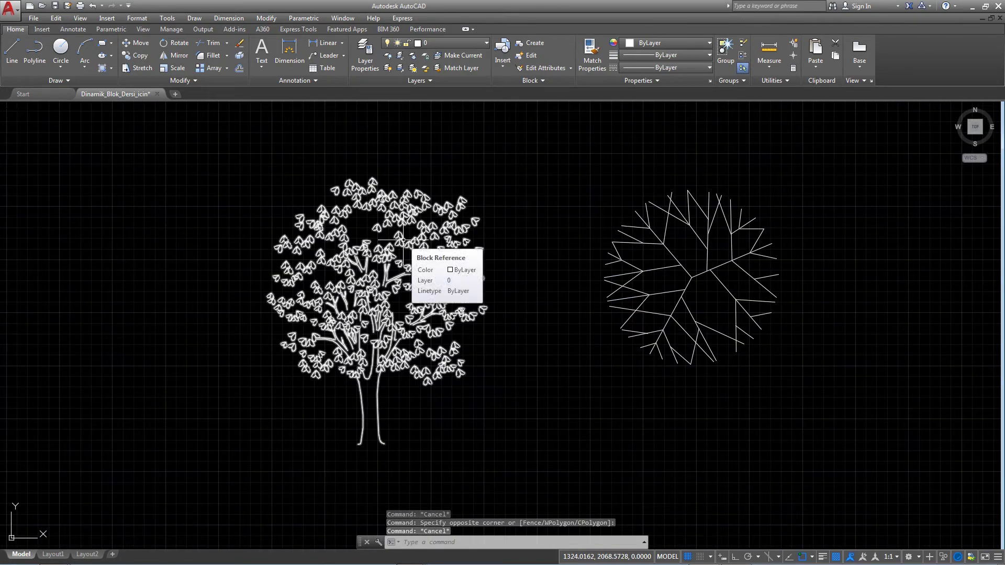
{"action": "left_click", "coordinate": [403, 241]}
{"action": "scroll", "coordinate": [400, 251], "scroll_direction": "down", "scroll_amount": 4}
{"action": "scroll", "coordinate": [390, 293], "scroll_direction": "up", "scroll_amount": 2}
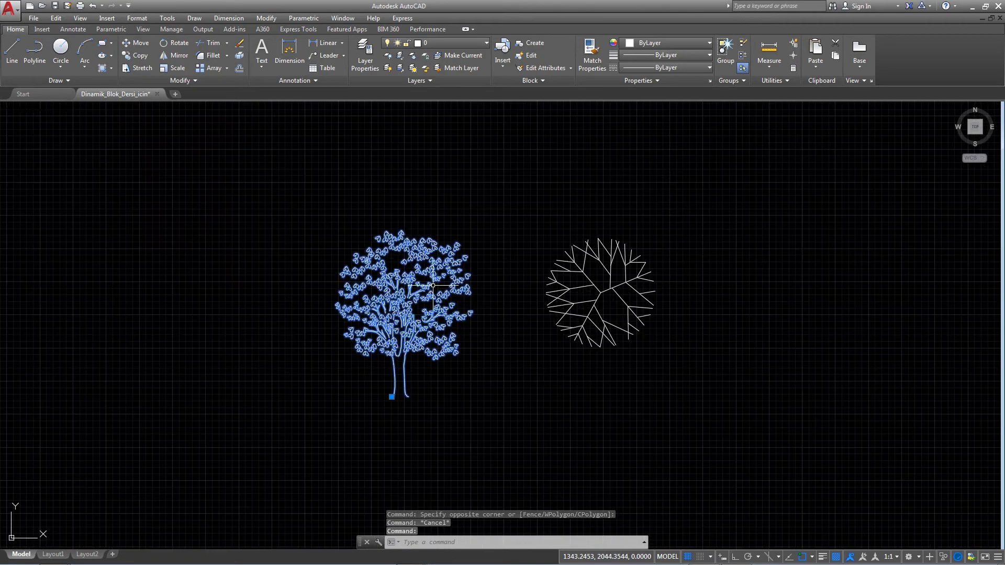
{"action": "scroll", "coordinate": [384, 333], "scroll_direction": "up", "scroll_amount": 2}
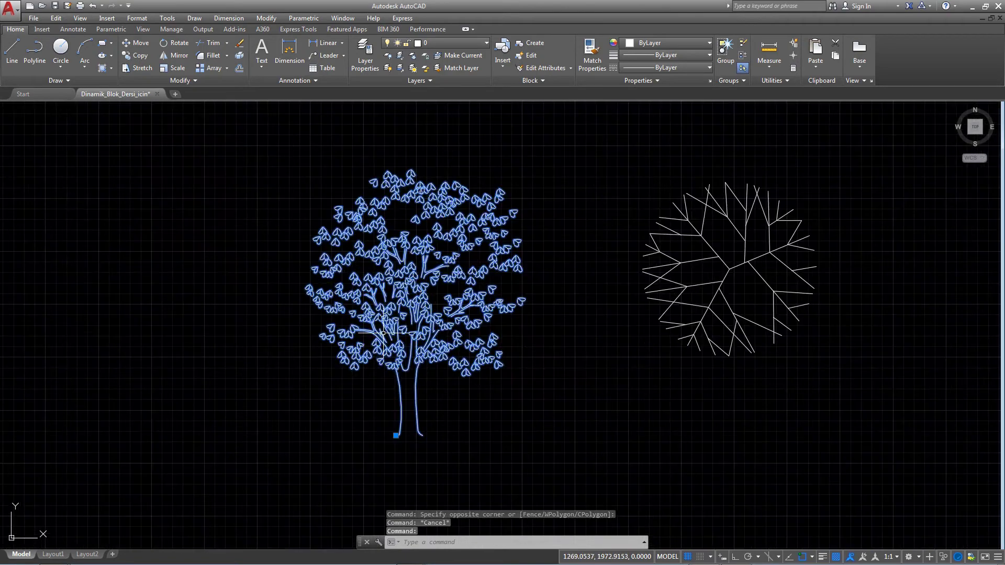
{"action": "key", "text": "Escape"}
{"action": "left_click", "coordinate": [684, 220]}
{"action": "key", "text": "Escape"}
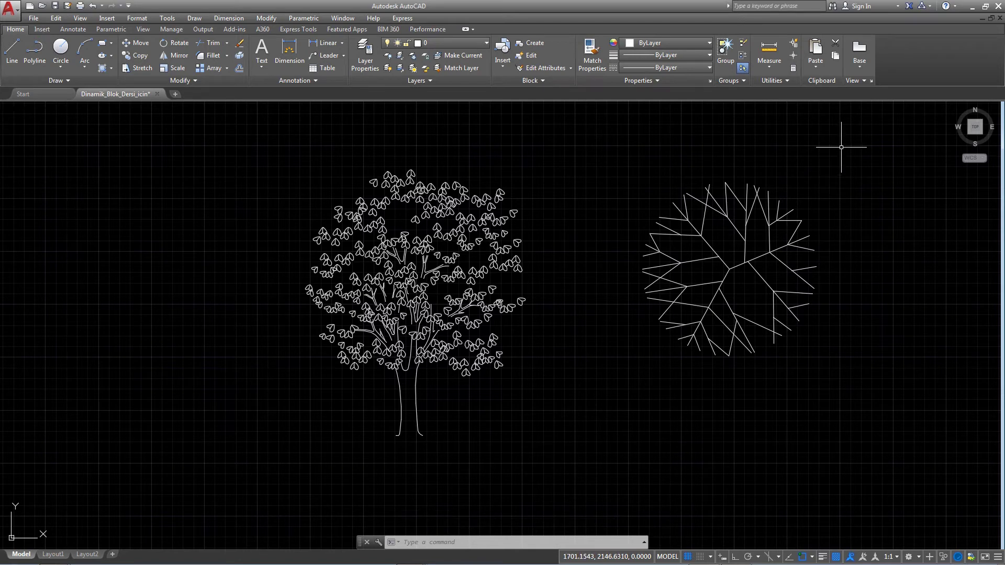
Step: Window-select the plan tree and the elevation tree separately, cancelling each attempt
{"action": "left_click", "coordinate": [833, 147]}
{"action": "left_click", "coordinate": [624, 280]}
{"action": "left_click", "coordinate": [580, 160]}
{"action": "left_click", "coordinate": [428, 230]}
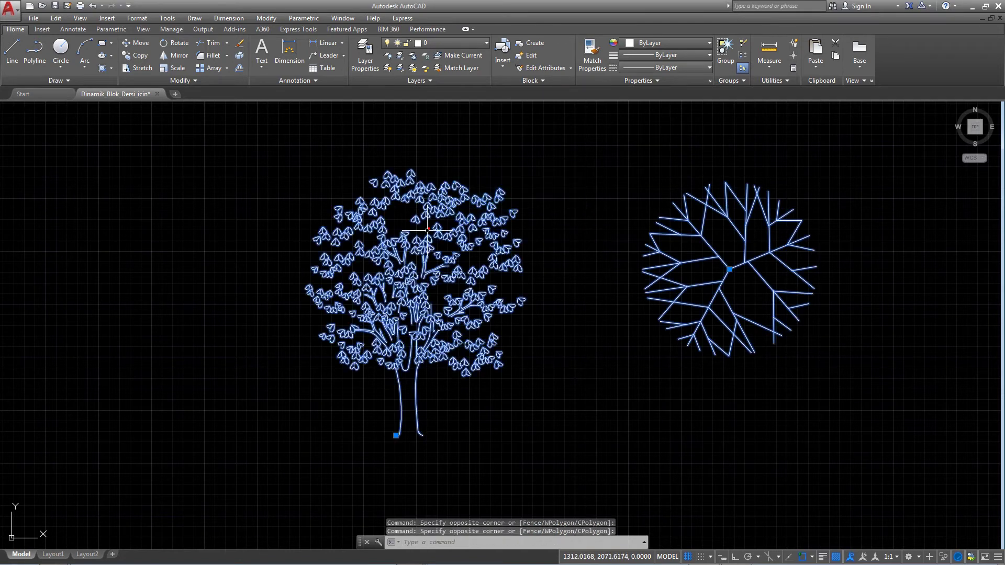
{"action": "key", "text": "Escape"}
{"action": "left_click", "coordinate": [826, 173]}
{"action": "left_click", "coordinate": [685, 276]}
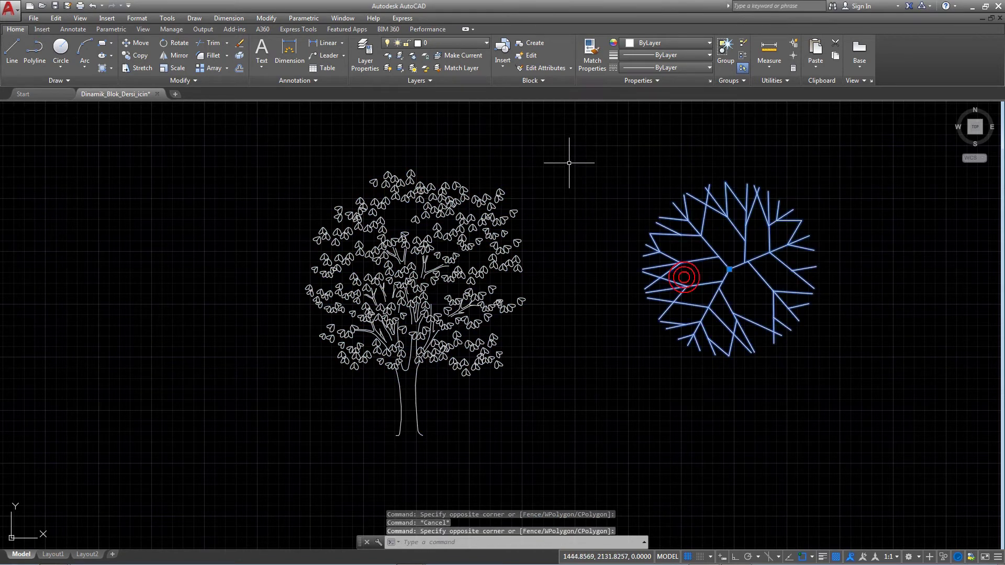
{"action": "key", "text": "Escape"}
{"action": "left_click", "coordinate": [568, 161]}
{"action": "left_click", "coordinate": [369, 301]}
{"action": "key", "text": "Escape"}
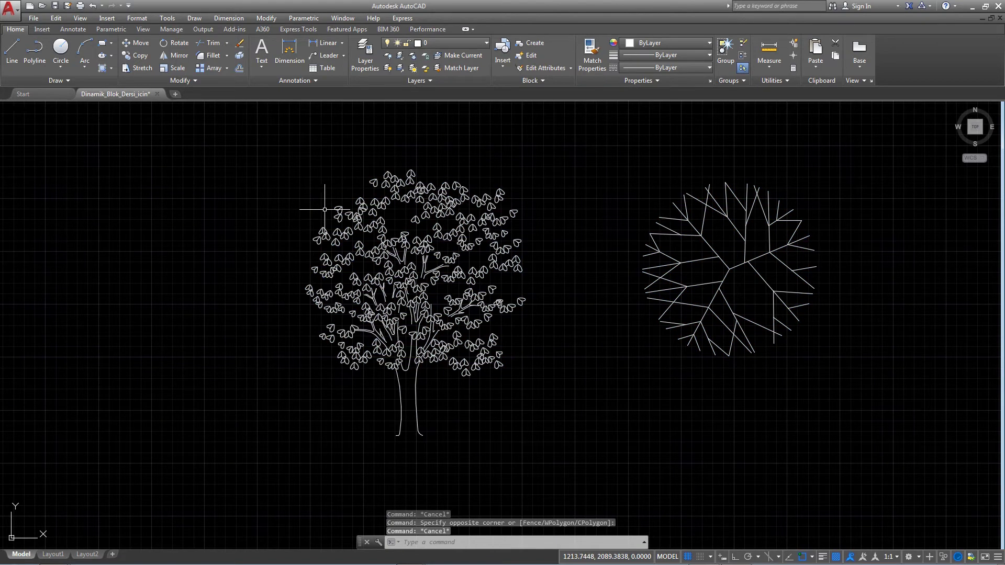
{"action": "left_click", "coordinate": [433, 204]}
{"action": "key", "text": "Escape"}
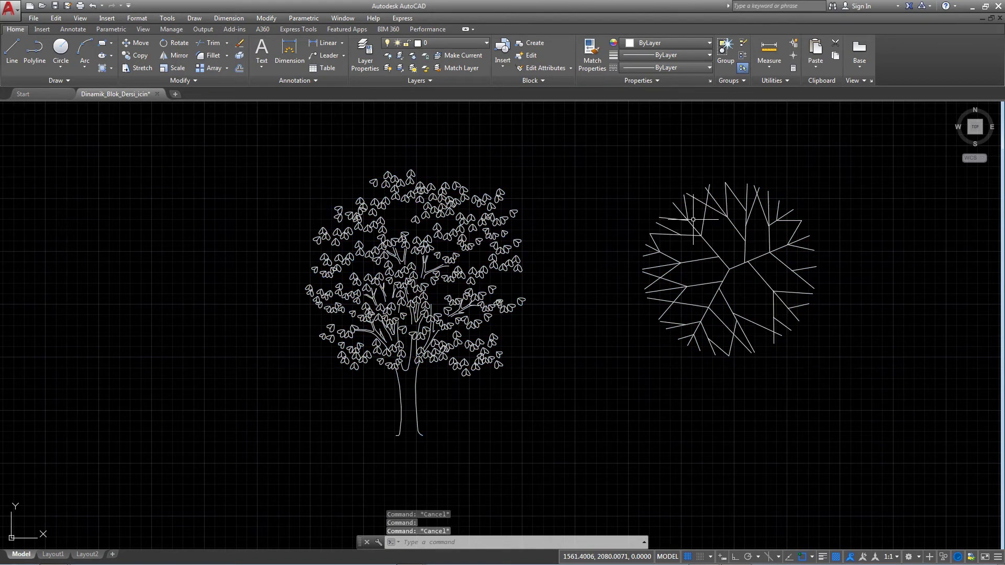
{"action": "left_click", "coordinate": [681, 220]}
{"action": "key", "text": "Escape"}
Step: Select both trees together with one right-to-left crossing window
{"action": "left_click", "coordinate": [844, 134]}
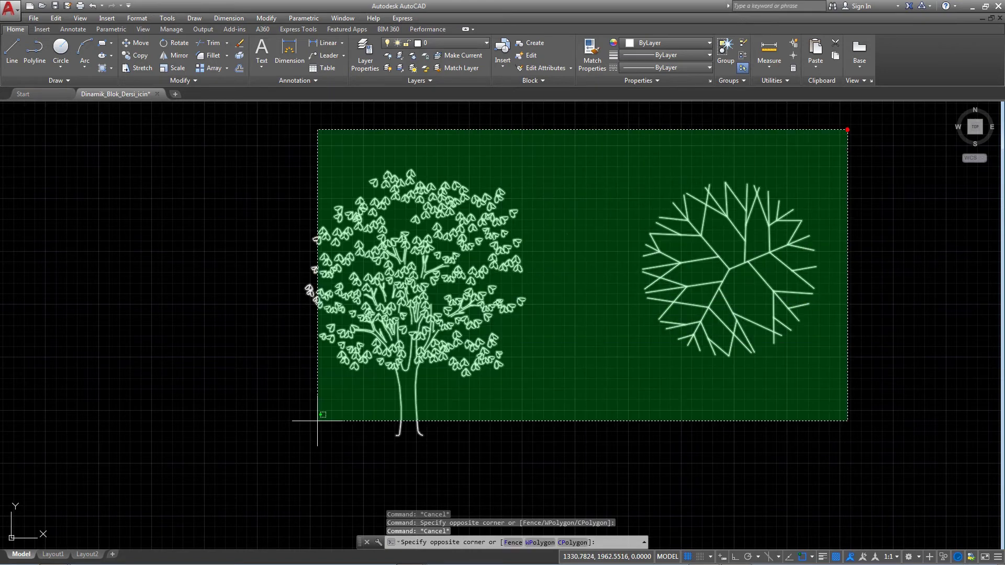
{"action": "left_click", "coordinate": [261, 466]}
{"action": "right_click", "coordinate": [392, 298]}
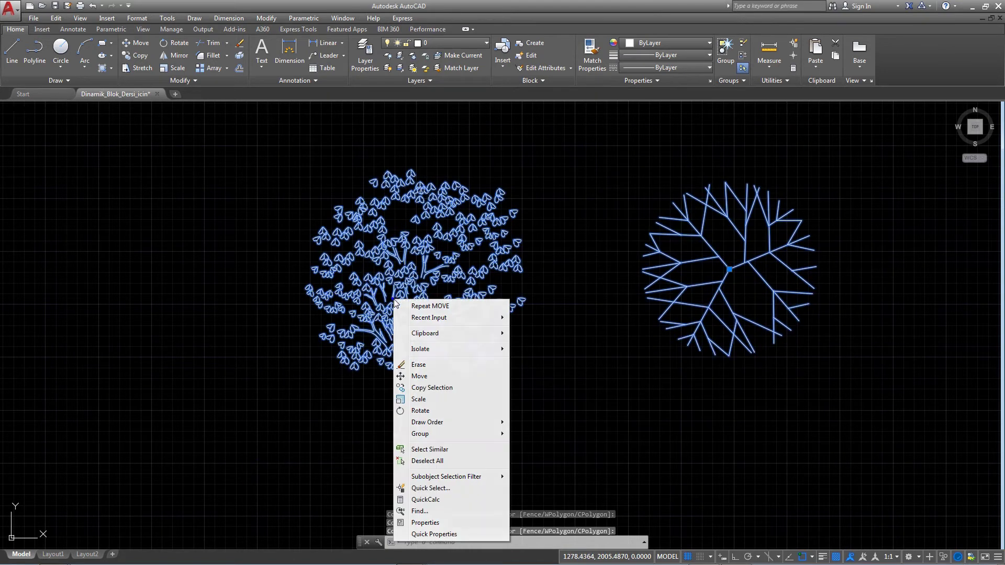
{"action": "left_click", "coordinate": [602, 188]}
{"action": "left_click", "coordinate": [888, 125]}
{"action": "left_click", "coordinate": [234, 459]}
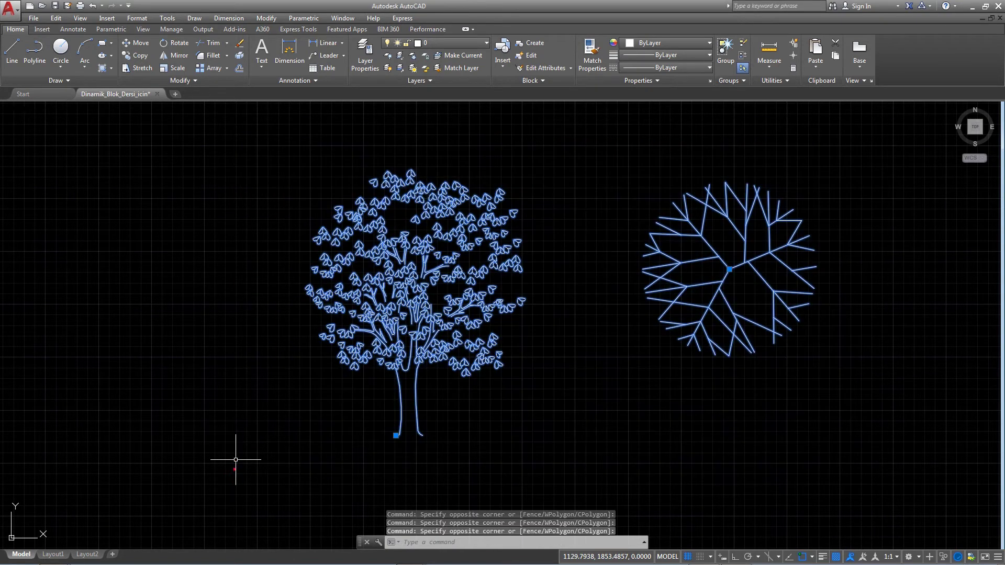
Step: Use B to create block Agaclar_yan_ve_ust, base point at the elevation tree's trunk foot
{"action": "type", "text": "b"}
{"action": "key", "text": "Return"}
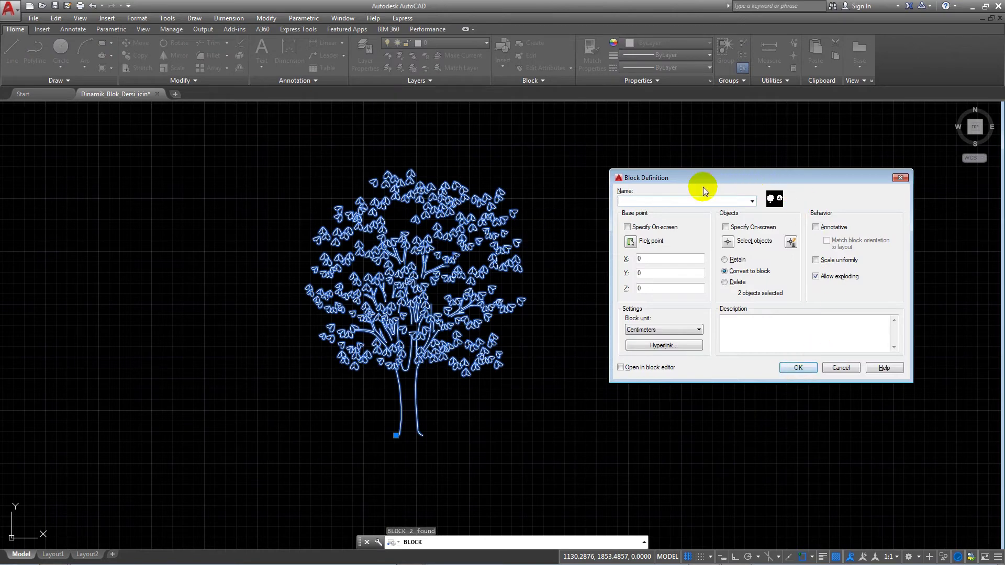
{"action": "left_click_drag", "start_coordinate": [704, 178], "coordinate": [608, 180]}
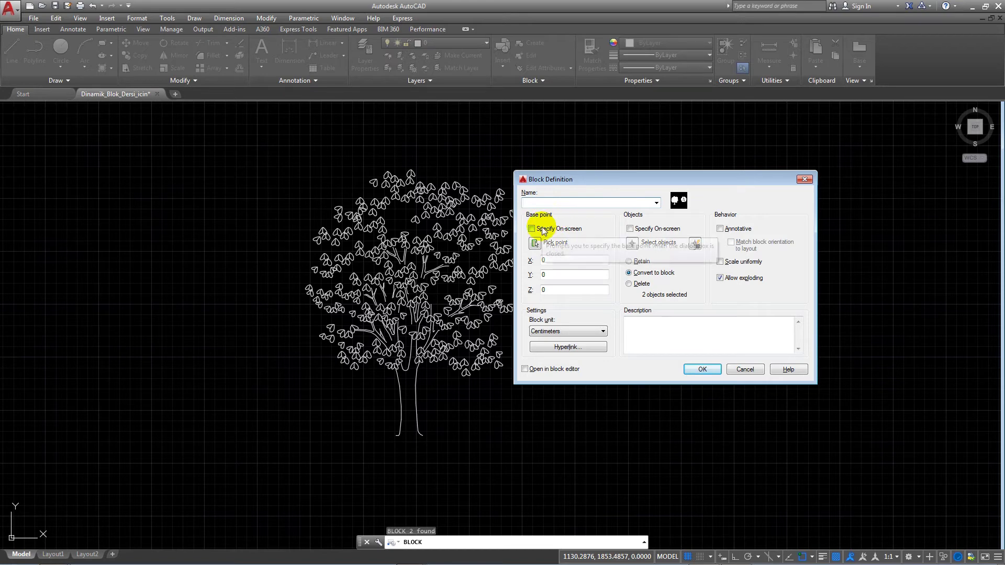
{"action": "left_click_drag", "start_coordinate": [685, 181], "coordinate": [763, 211]}
{"action": "left_click", "coordinate": [638, 234]}
{"action": "type", "text": "Agaclar_yan_ve_ust"}
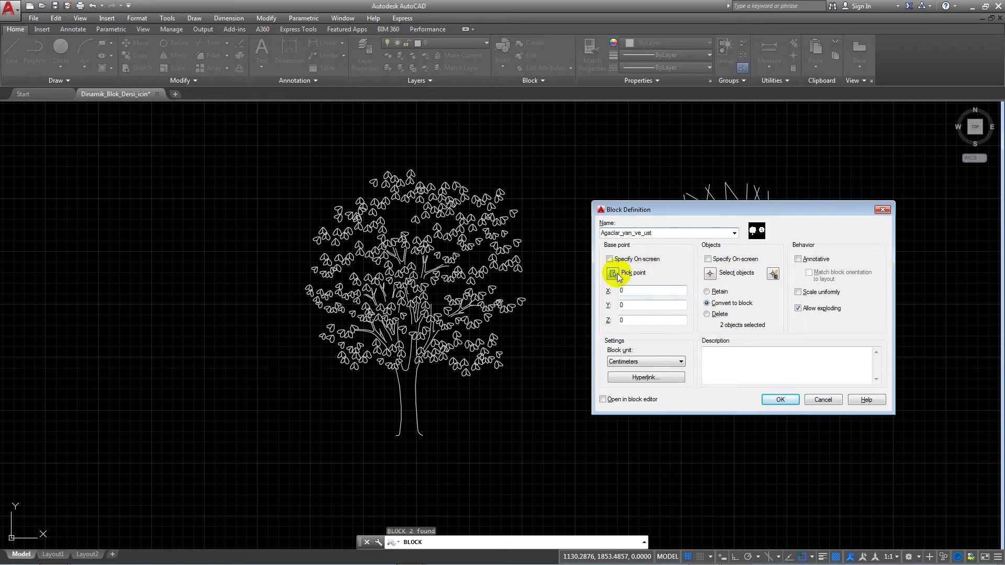
{"action": "left_click", "coordinate": [613, 274]}
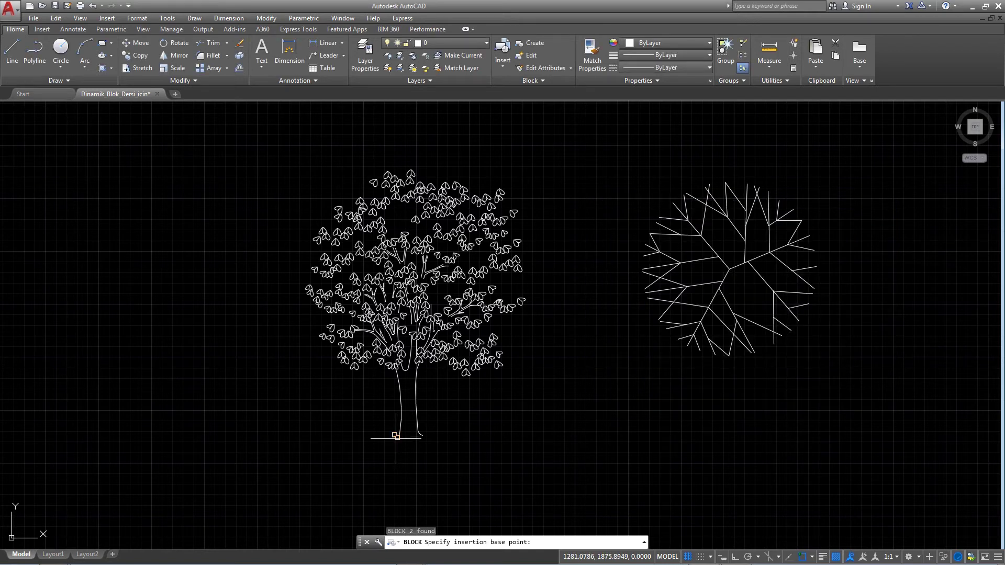
{"action": "scroll", "coordinate": [405, 442], "scroll_direction": "up", "scroll_amount": 8}
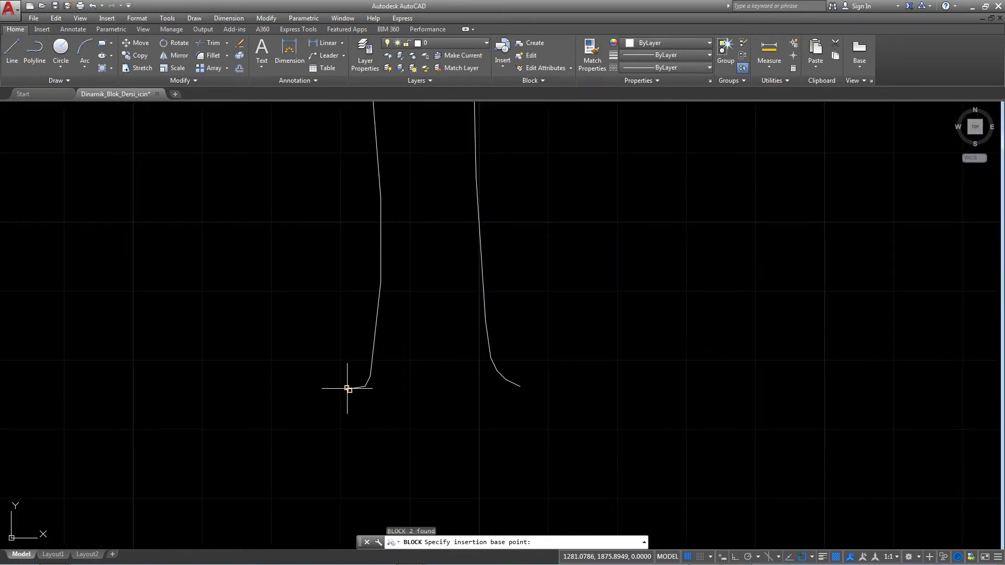
{"action": "left_click", "coordinate": [347, 388]}
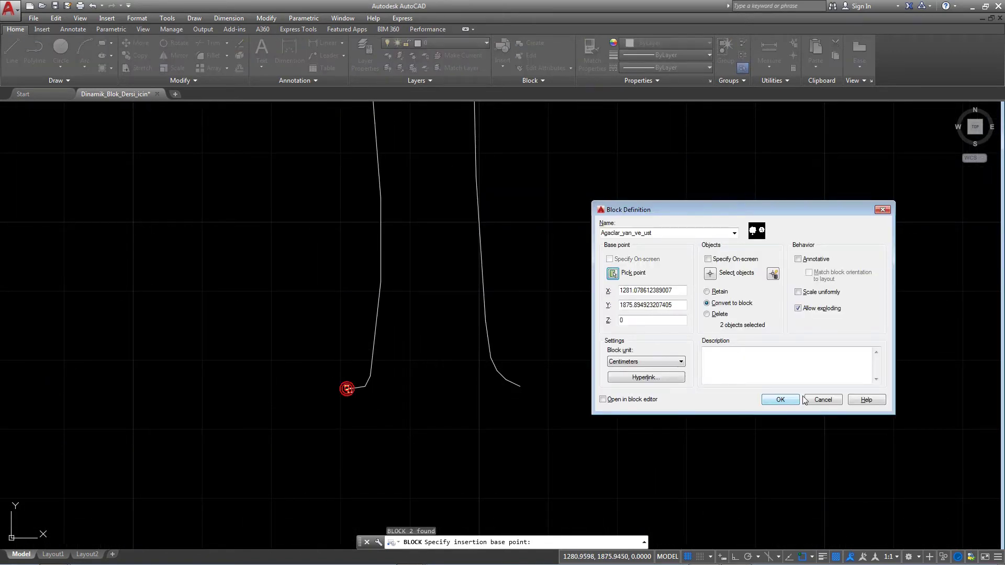
{"action": "left_click", "coordinate": [775, 401]}
{"action": "scroll", "coordinate": [714, 341], "scroll_direction": "down", "scroll_amount": 5}
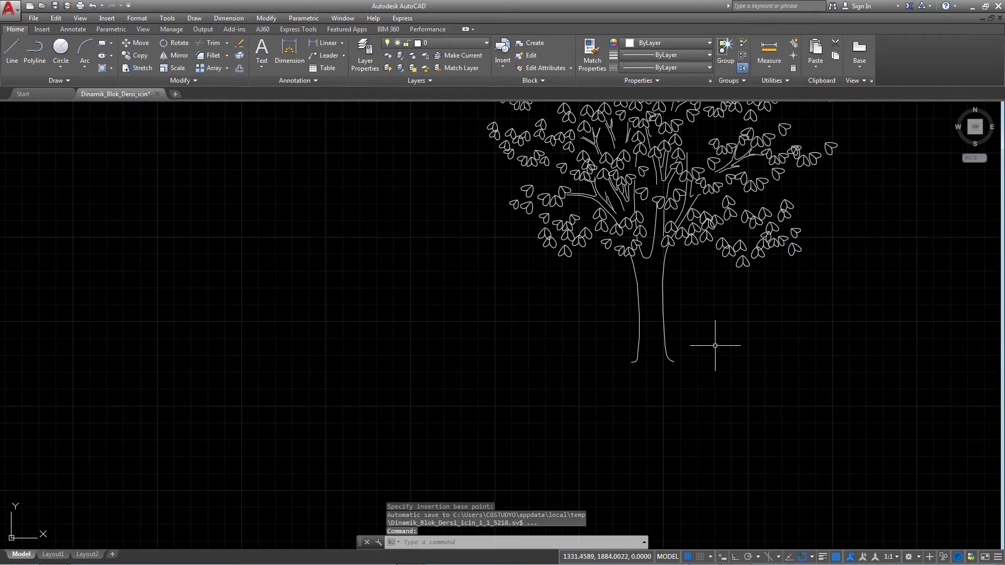
{"action": "scroll", "coordinate": [714, 341], "scroll_direction": "down", "scroll_amount": 3}
{"action": "left_click", "coordinate": [716, 243]}
{"action": "middle_click_drag", "start_coordinate": [842, 263], "coordinate": [673, 284]}
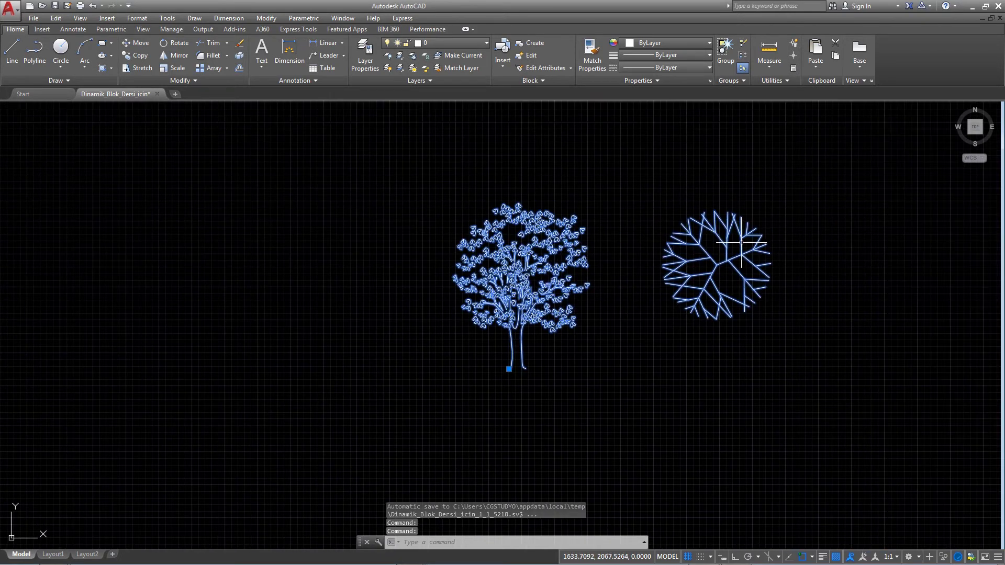
{"action": "key", "text": "Escape"}
{"action": "left_click", "coordinate": [600, 190]}
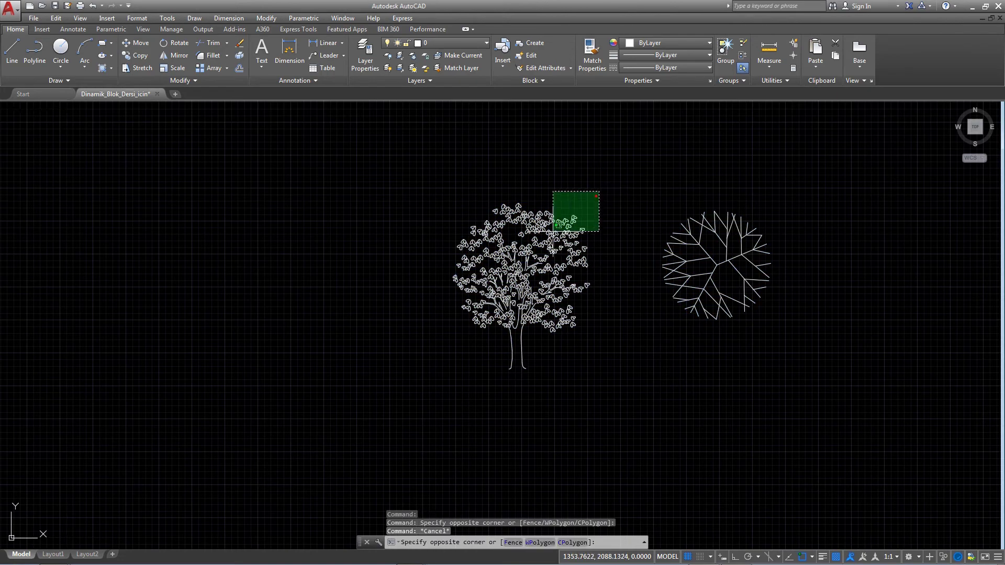
{"action": "left_click", "coordinate": [552, 230]}
{"action": "right_click", "coordinate": [554, 228]}
{"action": "left_click", "coordinate": [596, 274]}
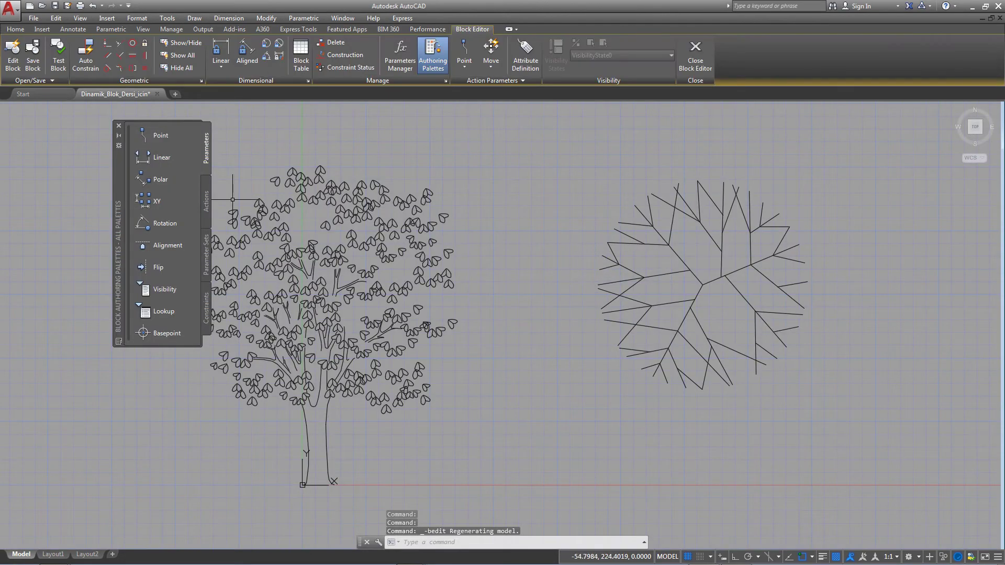
{"action": "middle_click_drag", "start_coordinate": [466, 208], "coordinate": [512, 192]}
{"action": "scroll", "coordinate": [520, 190], "scroll_direction": "down", "scroll_amount": 3}
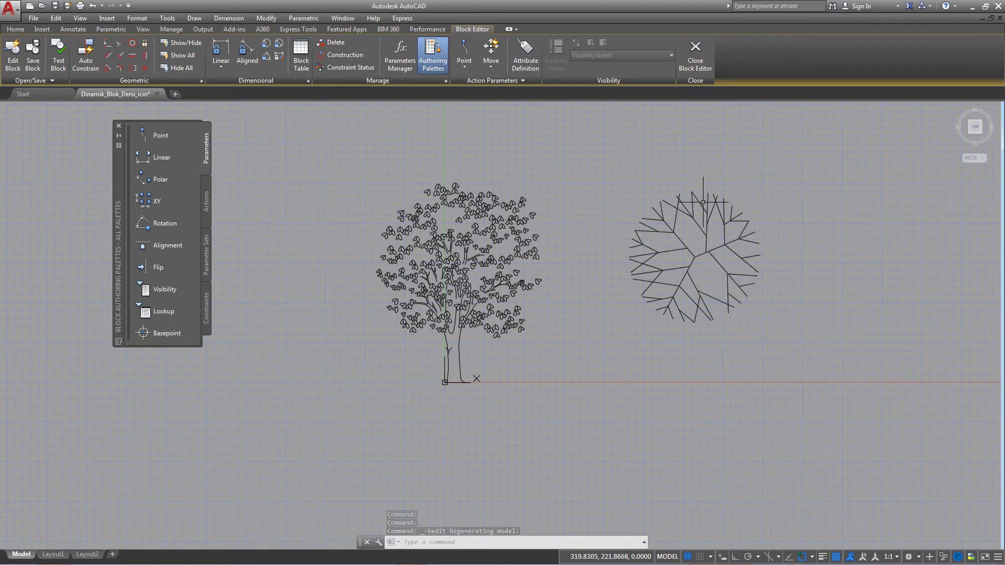
{"action": "left_click", "coordinate": [733, 183]}
{"action": "left_click", "coordinate": [545, 217]}
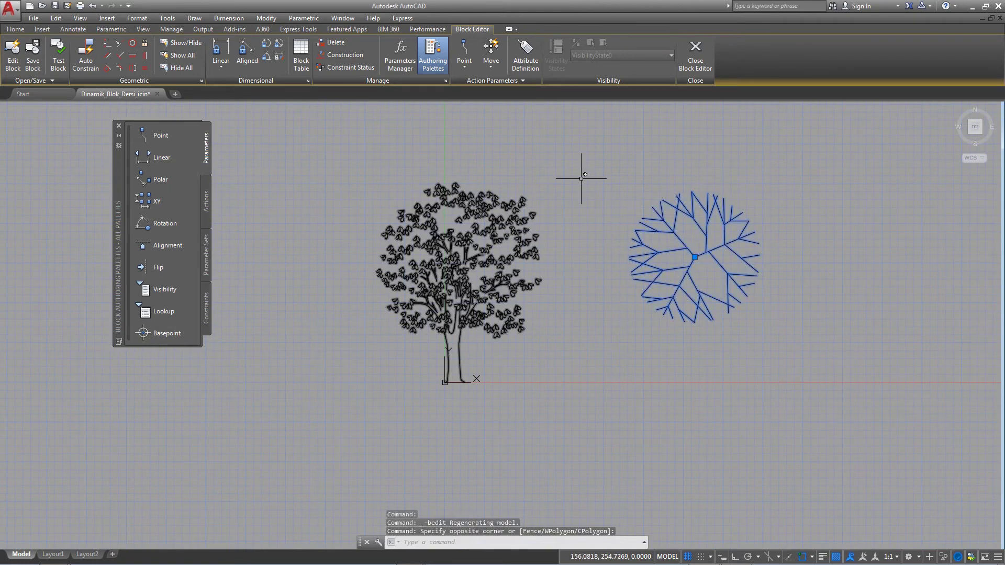
{"action": "key", "text": "Escape"}
{"action": "middle_click_drag", "start_coordinate": [549, 211], "coordinate": [578, 230]}
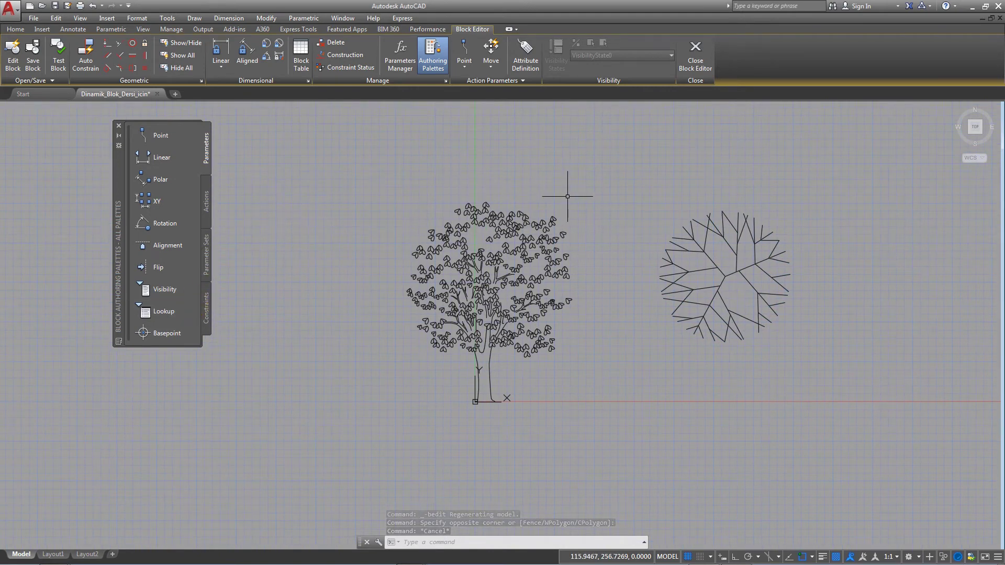
{"action": "left_click", "coordinate": [569, 191]}
{"action": "left_click", "coordinate": [399, 273]}
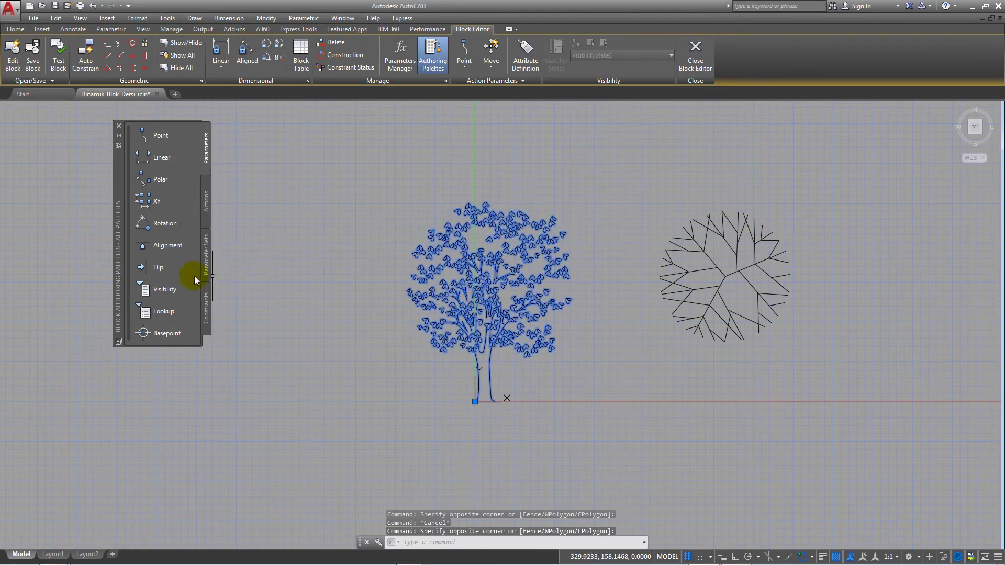
Step: Place the Visibility1 parameter just above-left of the elevation tree and recentre the view
{"action": "left_click", "coordinate": [153, 289]}
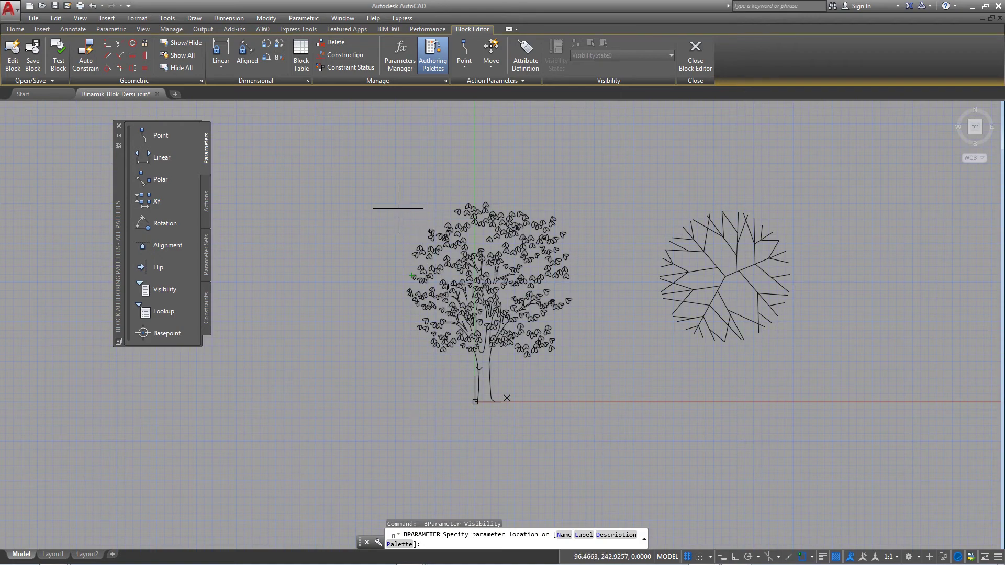
{"action": "scroll", "coordinate": [397, 209], "scroll_direction": "up", "scroll_amount": 2}
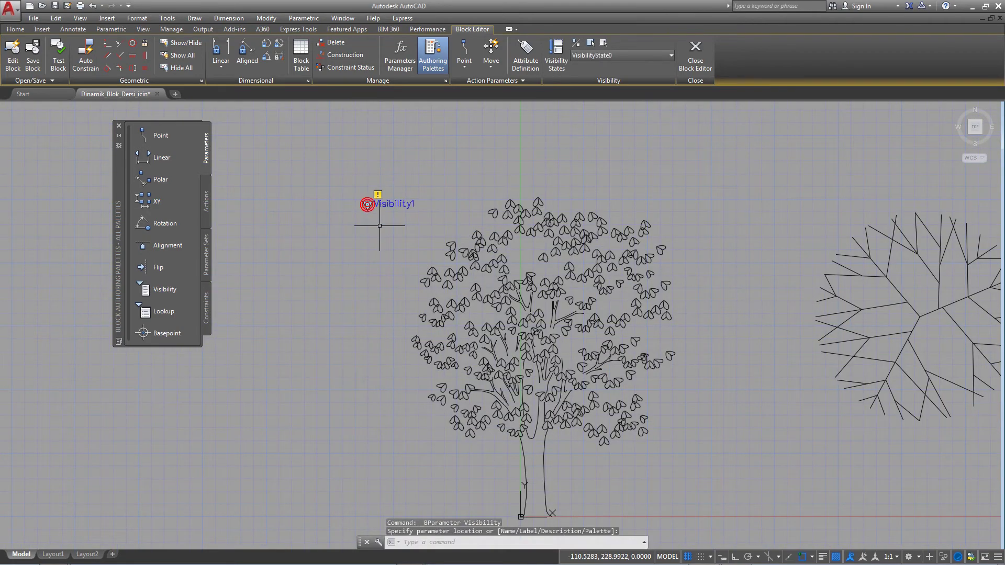
{"action": "scroll", "coordinate": [370, 203], "scroll_direction": "down", "scroll_amount": 2}
{"action": "left_click", "coordinate": [371, 213]}
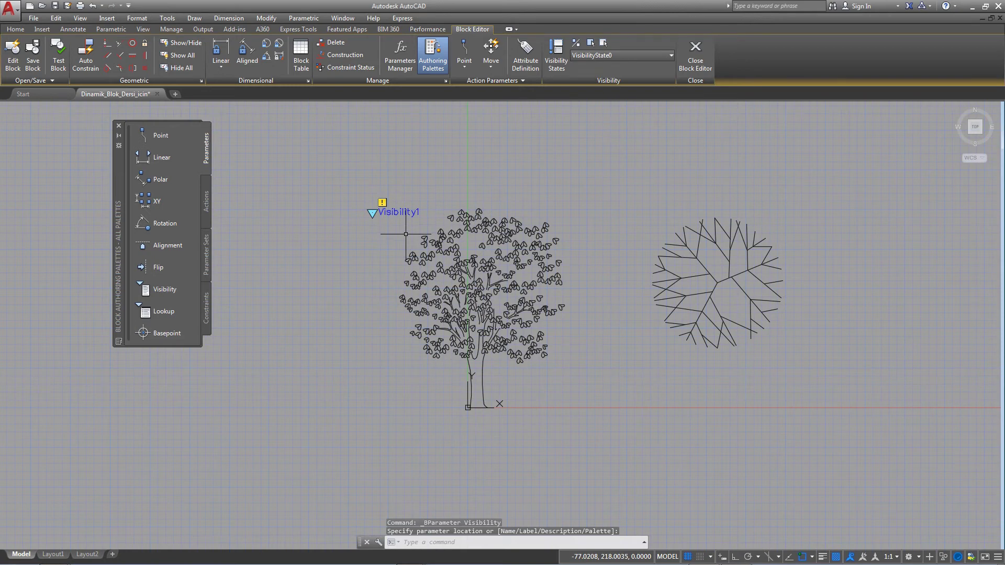
{"action": "middle_click_drag", "start_coordinate": [383, 203], "coordinate": [395, 206]}
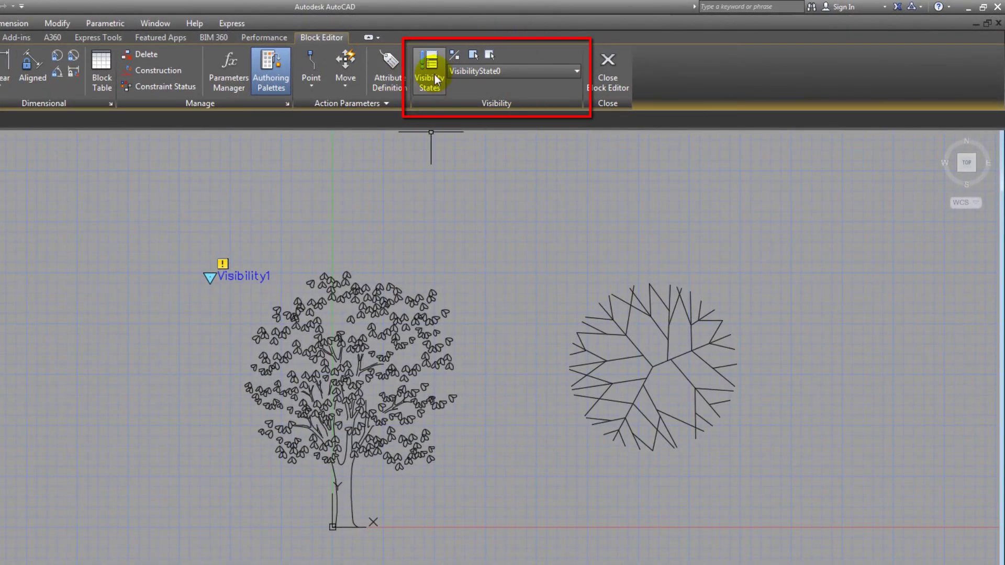
Step: Rename VisibilityState0 to Agac_On_Gorunus in the Visibility States dialog
{"action": "left_click", "coordinate": [434, 79]}
{"action": "left_click_drag", "start_coordinate": [336, 277], "coordinate": [546, 334]}
{"action": "left_click", "coordinate": [670, 394]}
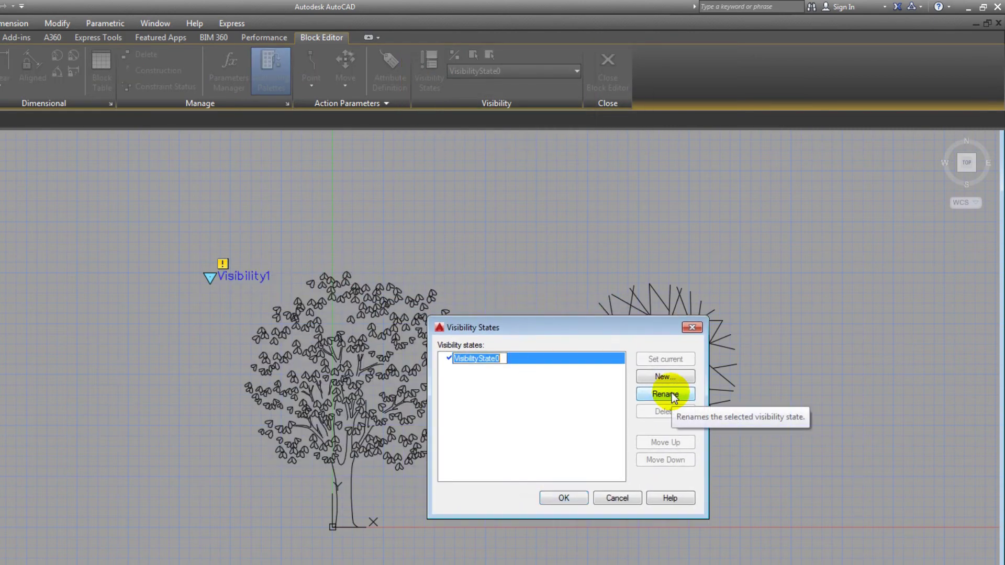
{"action": "type", "text": "Agac_On_Gorunus"}
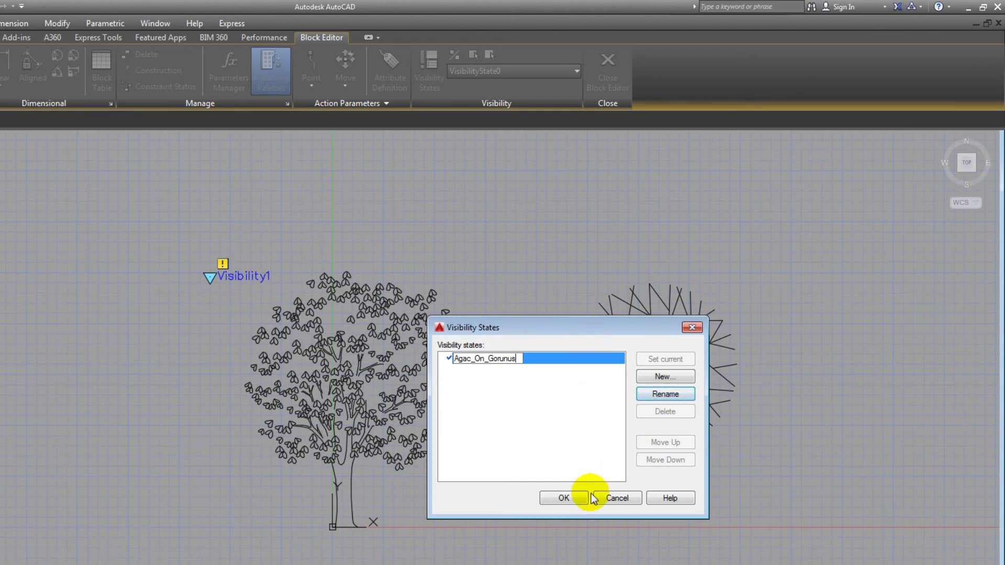
{"action": "key", "text": "Return"}
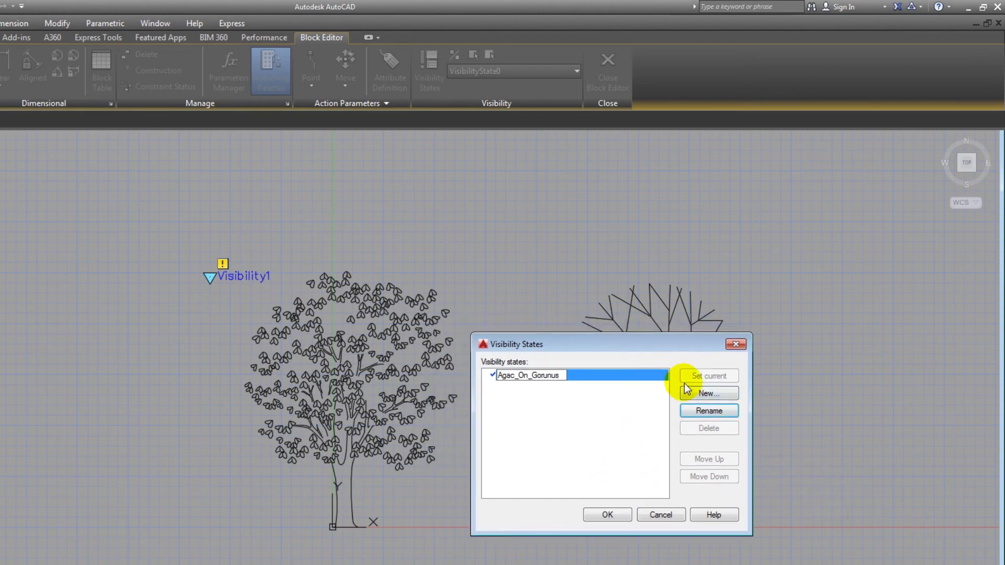
Step: Add a new visibility state named Agac_Ust_Gorunum
{"action": "left_click", "coordinate": [710, 394]}
{"action": "left_click_drag", "start_coordinate": [573, 364], "coordinate": [570, 445]}
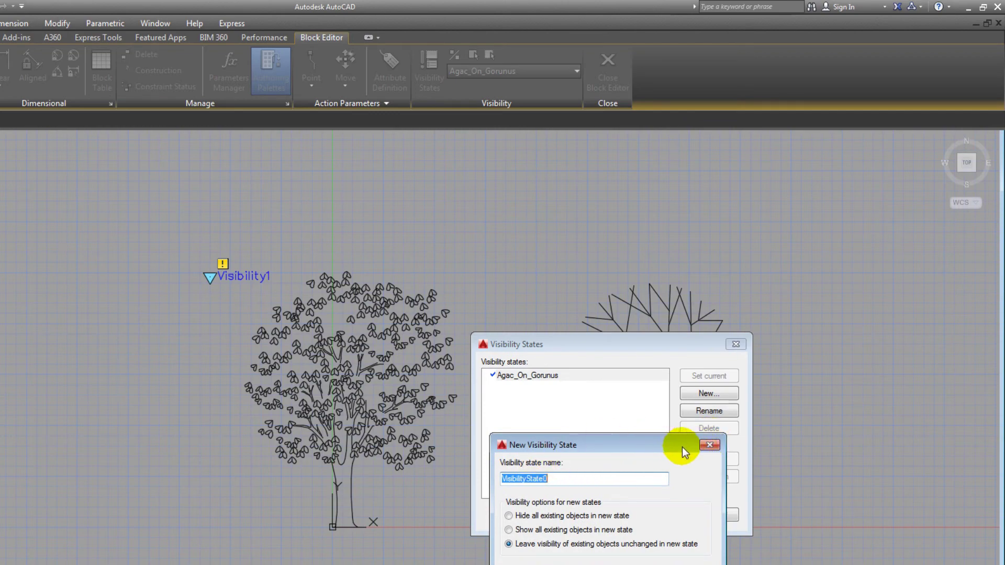
{"action": "left_click", "coordinate": [710, 445]}
{"action": "left_click", "coordinate": [701, 393]}
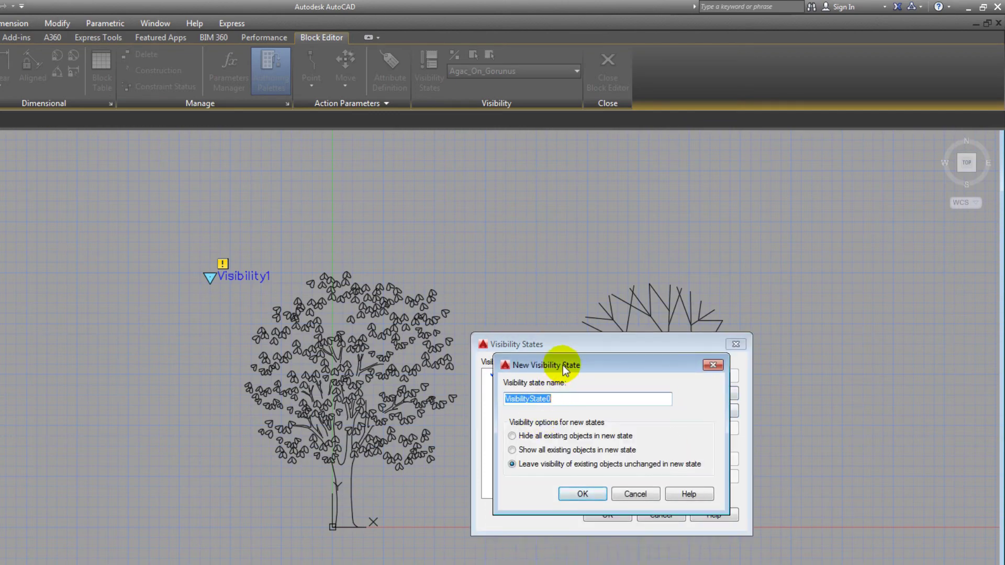
{"action": "left_click_drag", "start_coordinate": [572, 366], "coordinate": [570, 459]}
{"action": "type", "text": "Agac_Ust_Gor"}
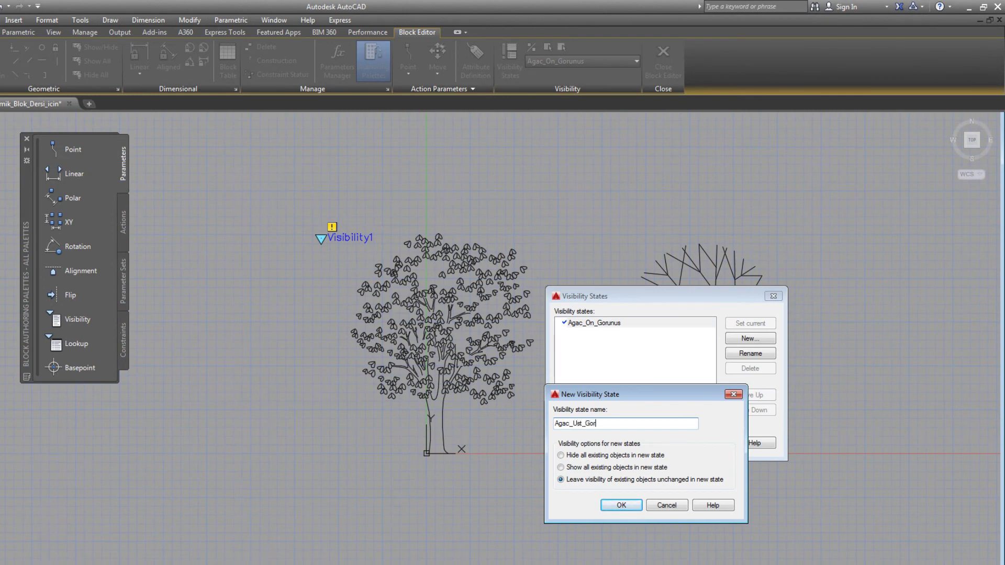
{"action": "type", "text": "unum"}
{"action": "left_click", "coordinate": [621, 506]}
Step: Set Agac_On_Gorunus as the current state and close the Visibility States dialog
{"action": "left_click", "coordinate": [600, 324]}
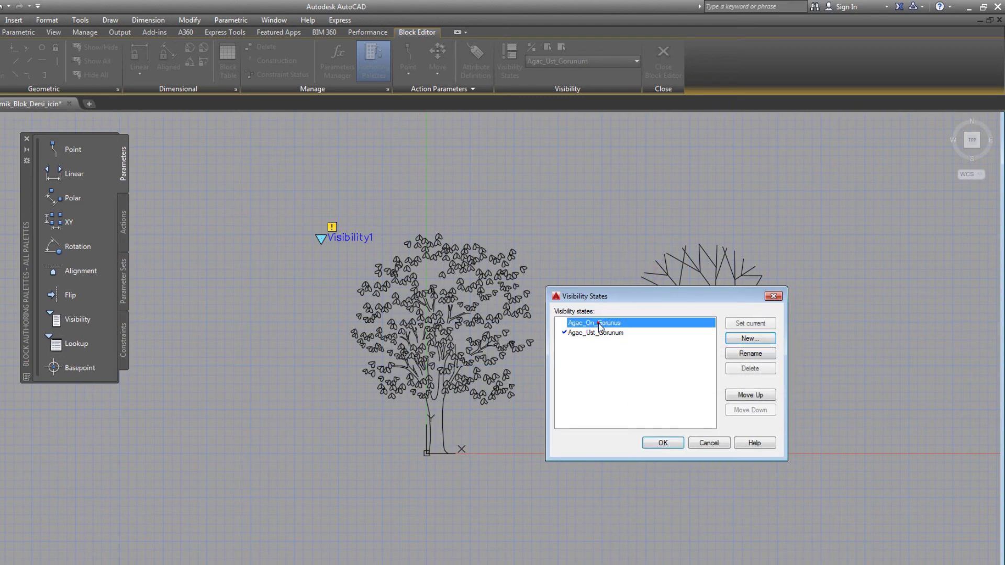
{"action": "left_click", "coordinate": [762, 323]}
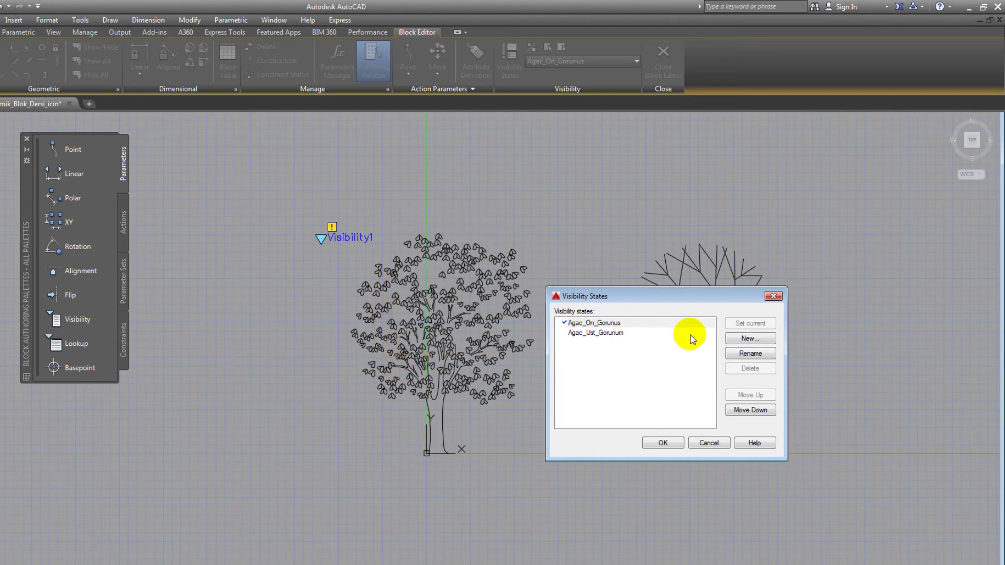
{"action": "left_click", "coordinate": [612, 333]}
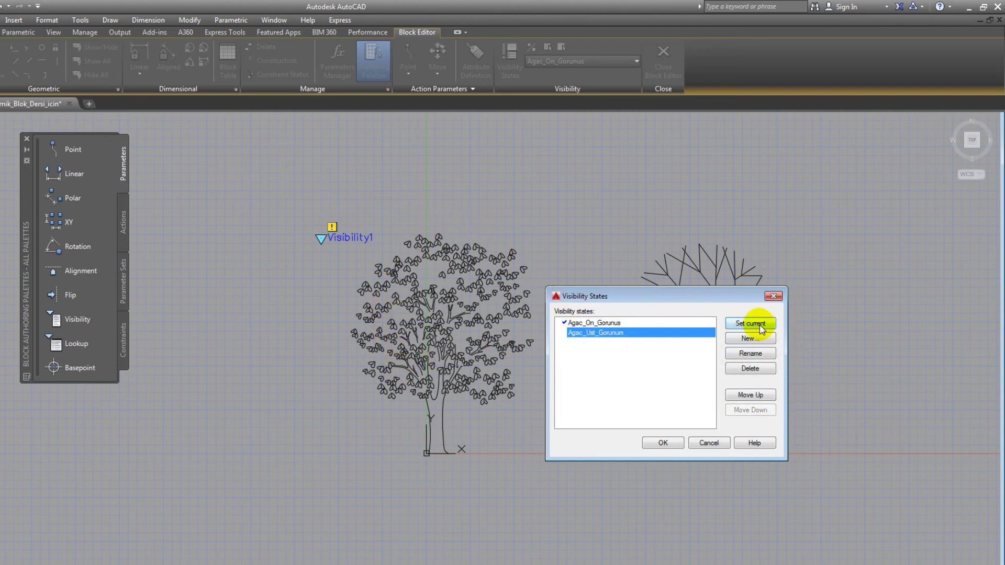
{"action": "left_click", "coordinate": [602, 323]}
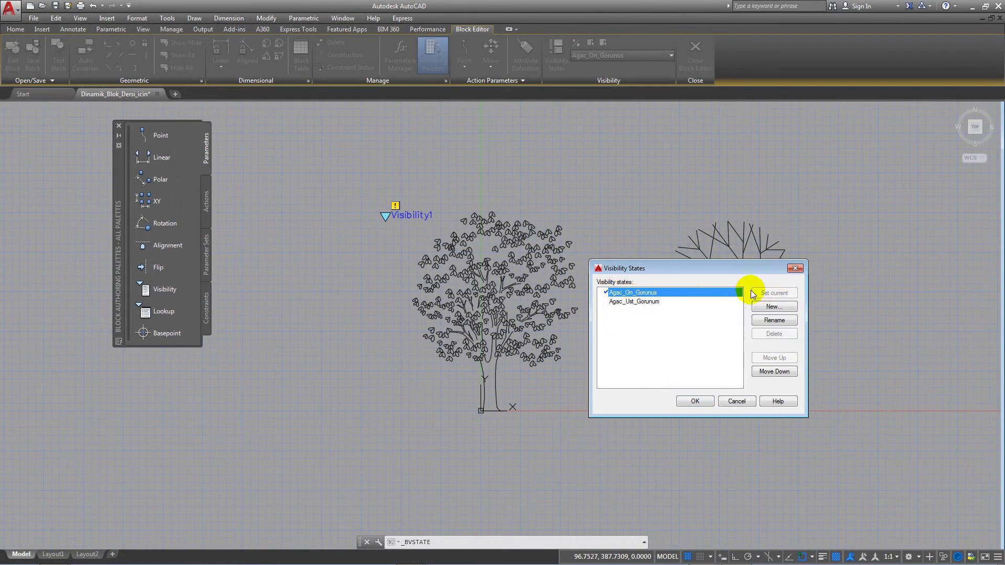
{"action": "left_click", "coordinate": [697, 401]}
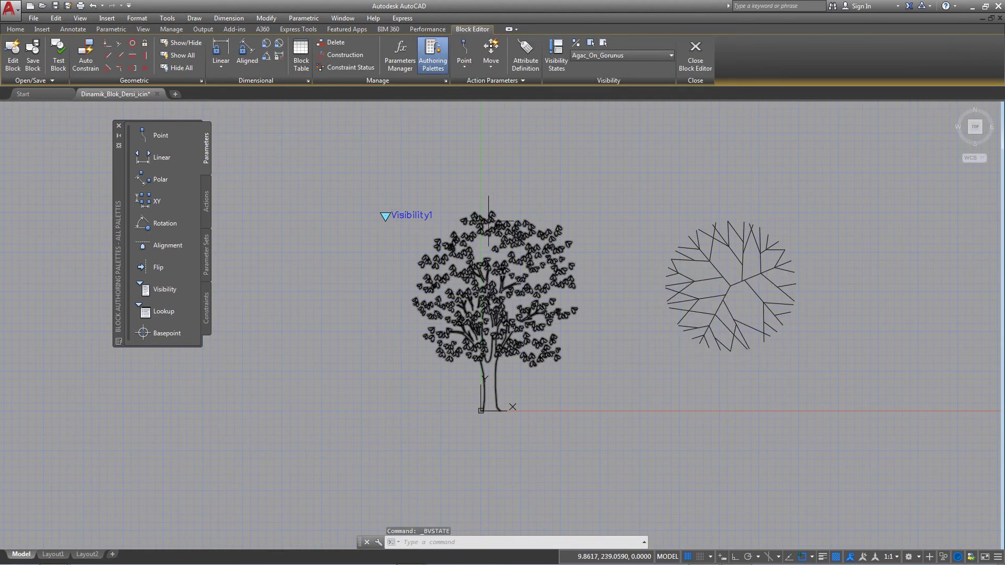
{"action": "left_click", "coordinate": [482, 212]}
Step: Make Agac_On_Gorunus current and try hiding and re-showing the elevation tree
{"action": "left_click", "coordinate": [634, 57]}
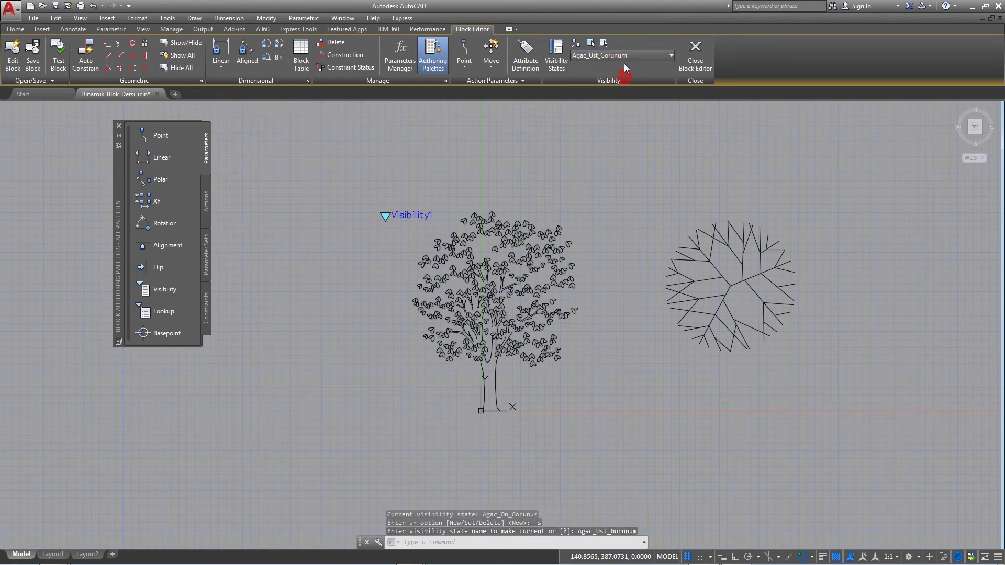
{"action": "left_click", "coordinate": [622, 56]}
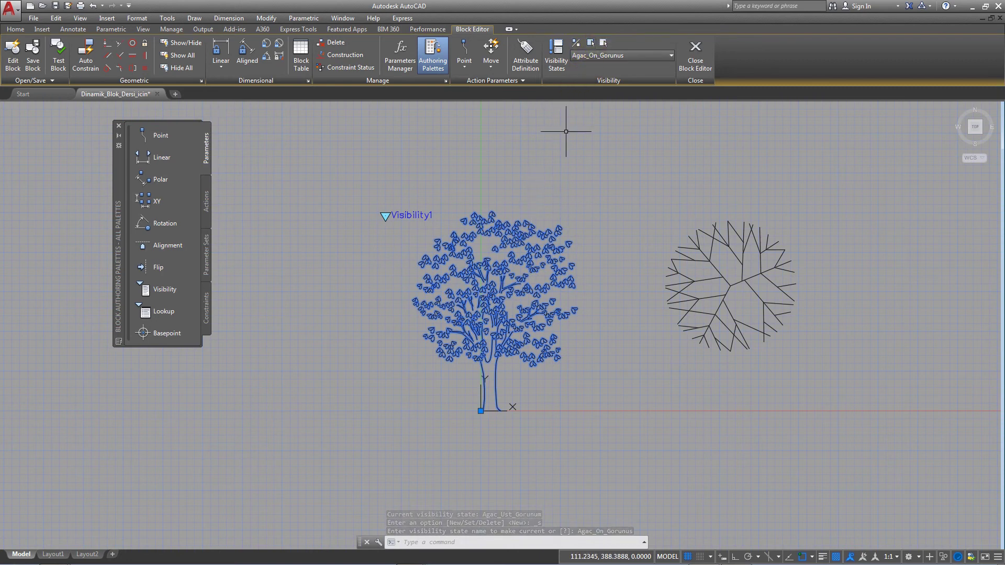
{"action": "left_click", "coordinate": [621, 56]}
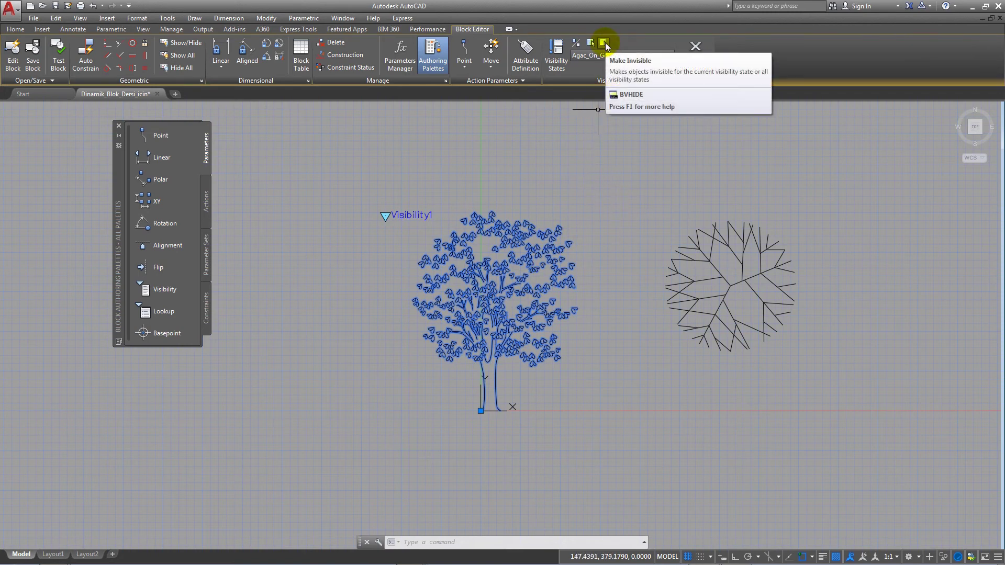
{"action": "left_click", "coordinate": [604, 44]}
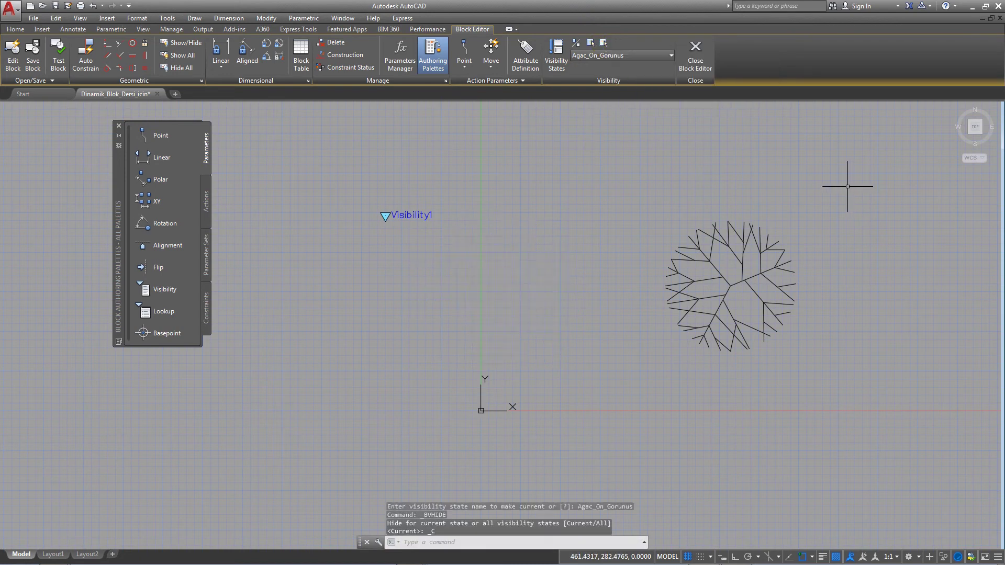
{"action": "left_click", "coordinate": [591, 44]}
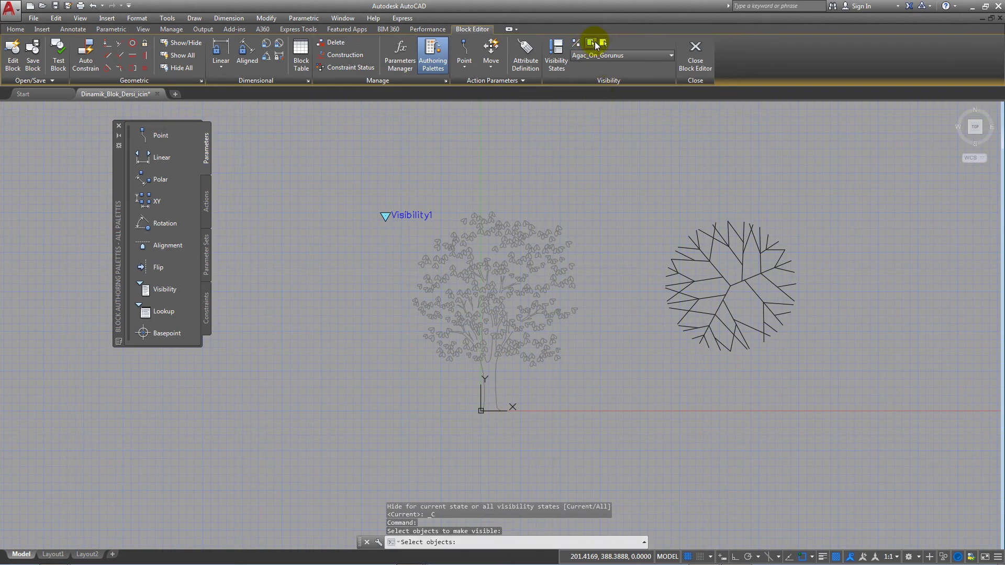
{"action": "key", "text": "Escape"}
{"action": "key", "text": "Escape"}
{"action": "left_click", "coordinate": [604, 165]}
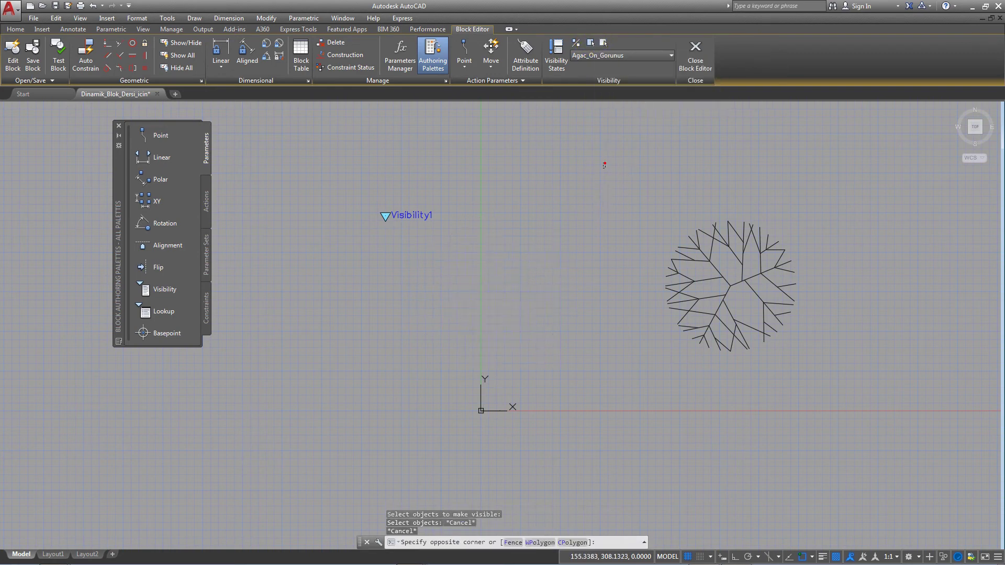
{"action": "key", "text": "Escape"}
Step: Display hidden objects greyed out and make the elevation tree visible again
{"action": "left_click", "coordinate": [575, 43]}
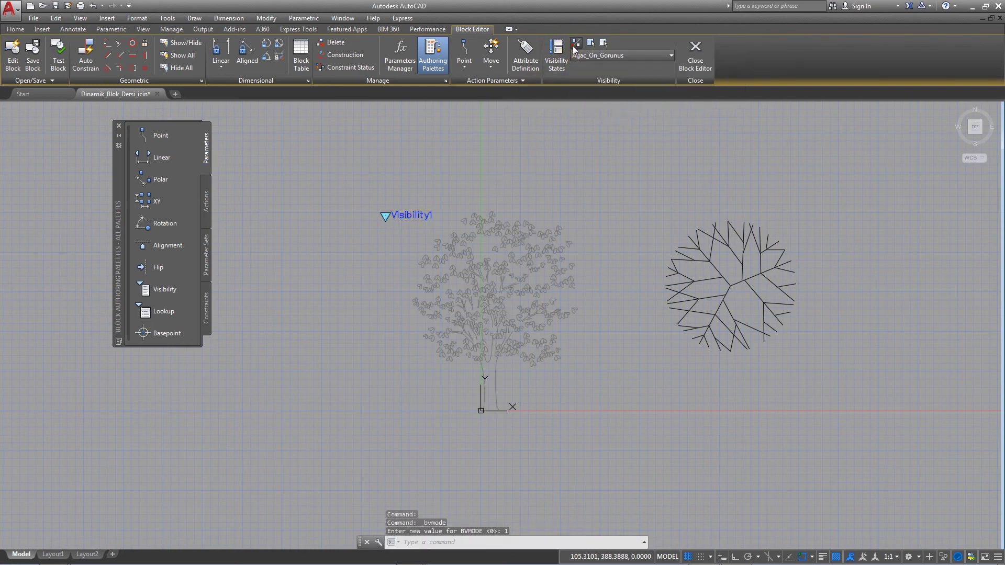
{"action": "left_click", "coordinate": [575, 46]}
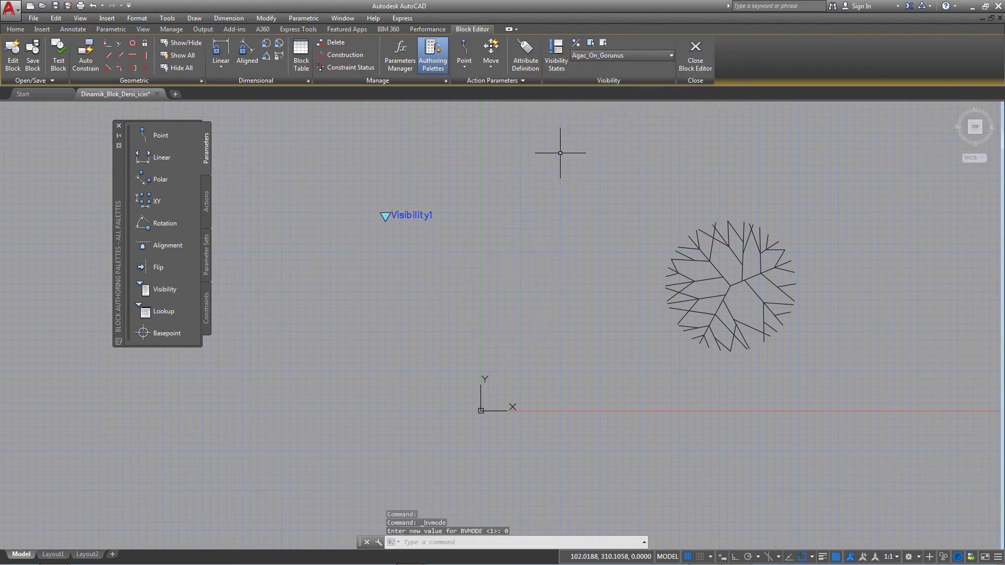
{"action": "left_click", "coordinate": [600, 44]}
{"action": "left_click", "coordinate": [634, 150]}
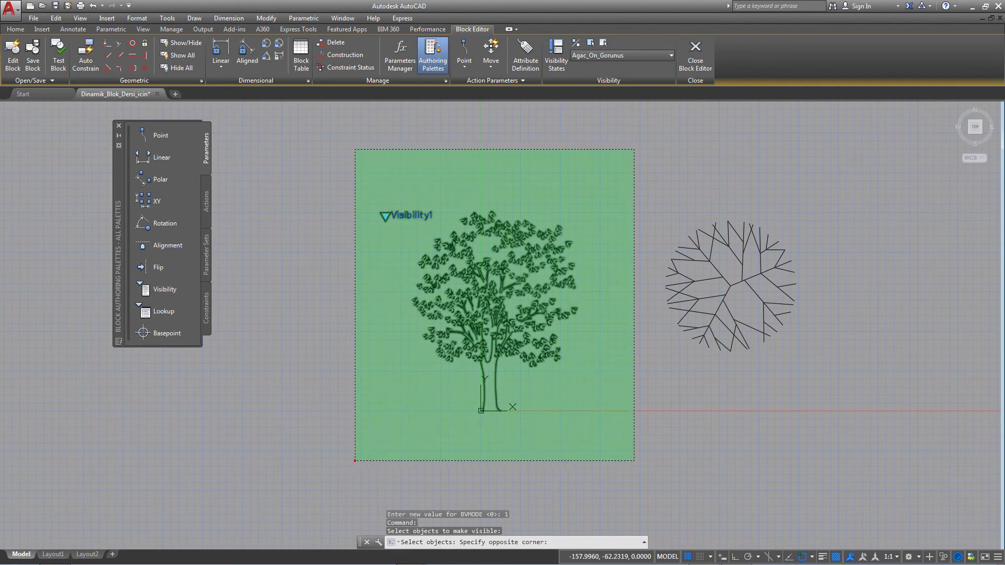
{"action": "left_click", "coordinate": [355, 461]}
{"action": "key", "text": "Return"}
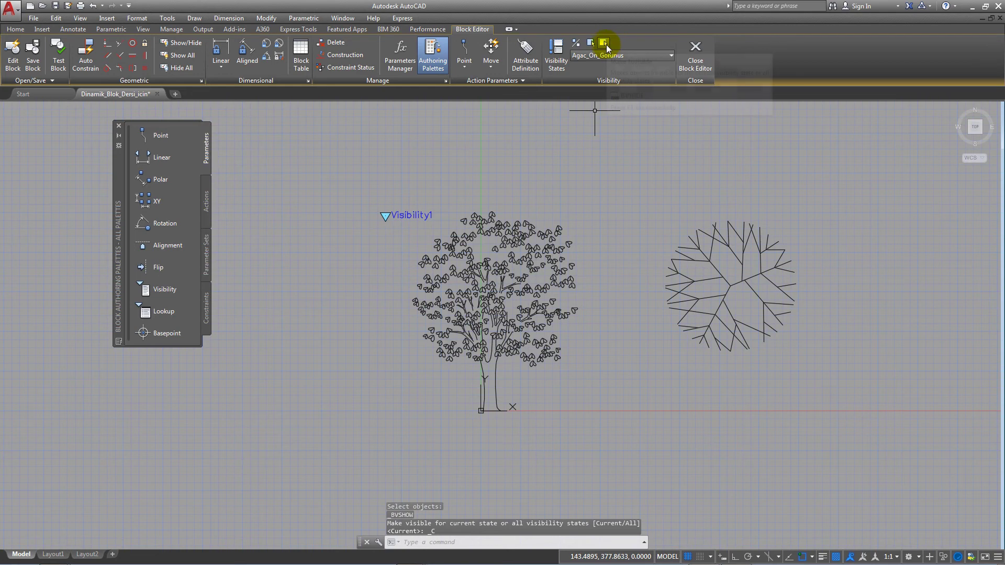
Step: Hide the plan-view tree in Agac_On_Gorunus, then switch to Agac_Ust_Gorunum
{"action": "left_click", "coordinate": [603, 43]}
{"action": "left_click", "coordinate": [835, 187]}
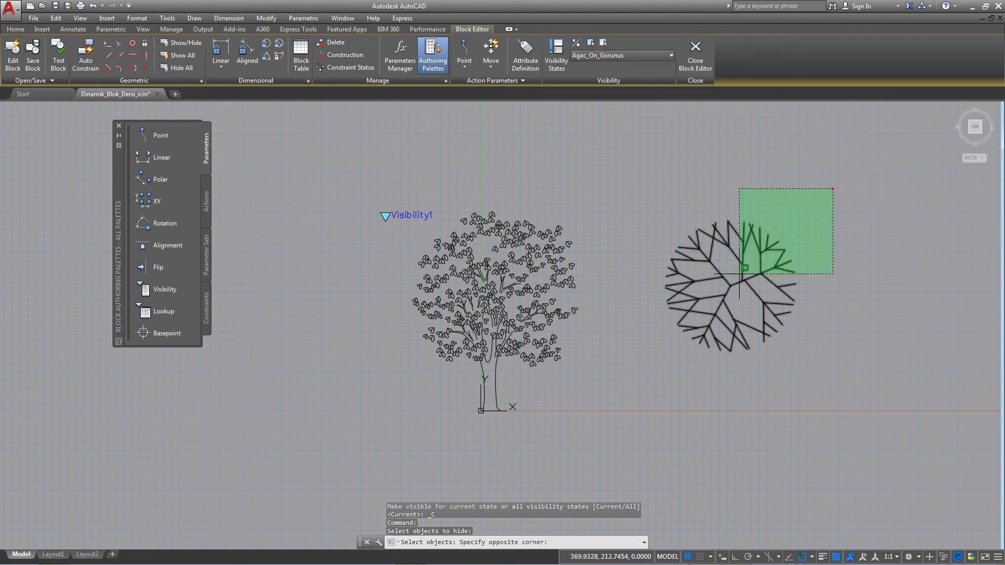
{"action": "left_click", "coordinate": [627, 398]}
{"action": "key", "text": "Return"}
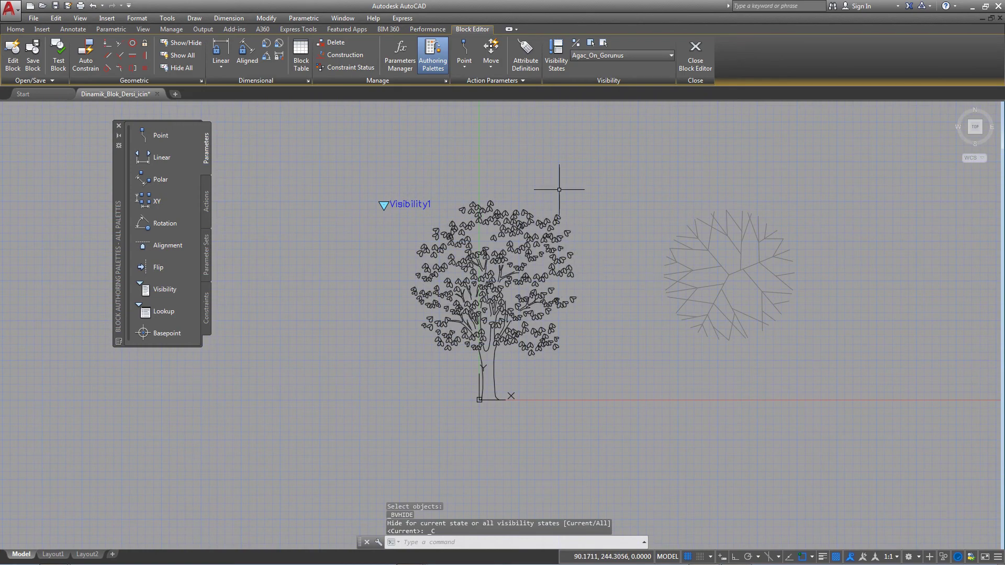
{"action": "left_click", "coordinate": [610, 56]}
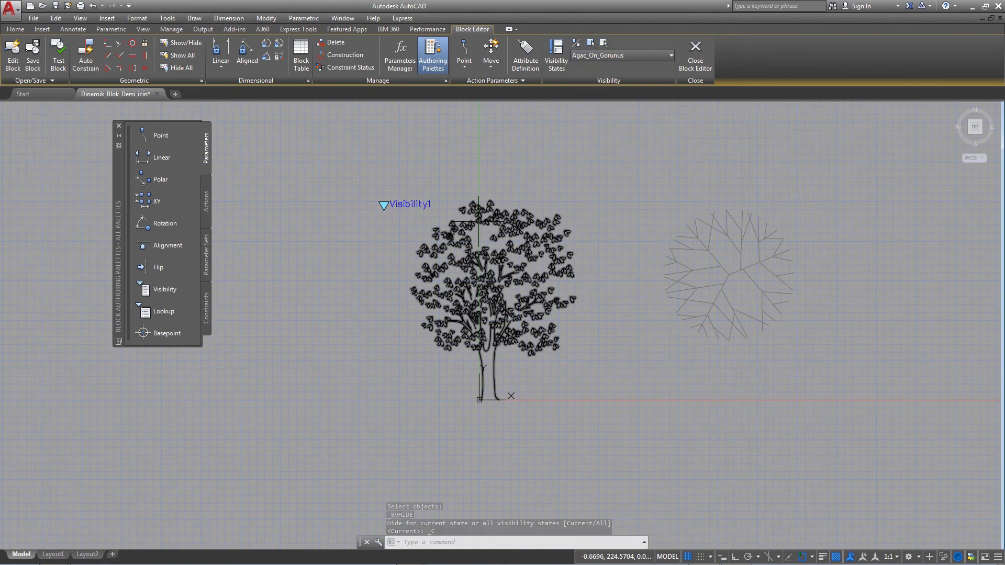
{"action": "left_click", "coordinate": [602, 55]}
{"action": "left_click", "coordinate": [602, 77]}
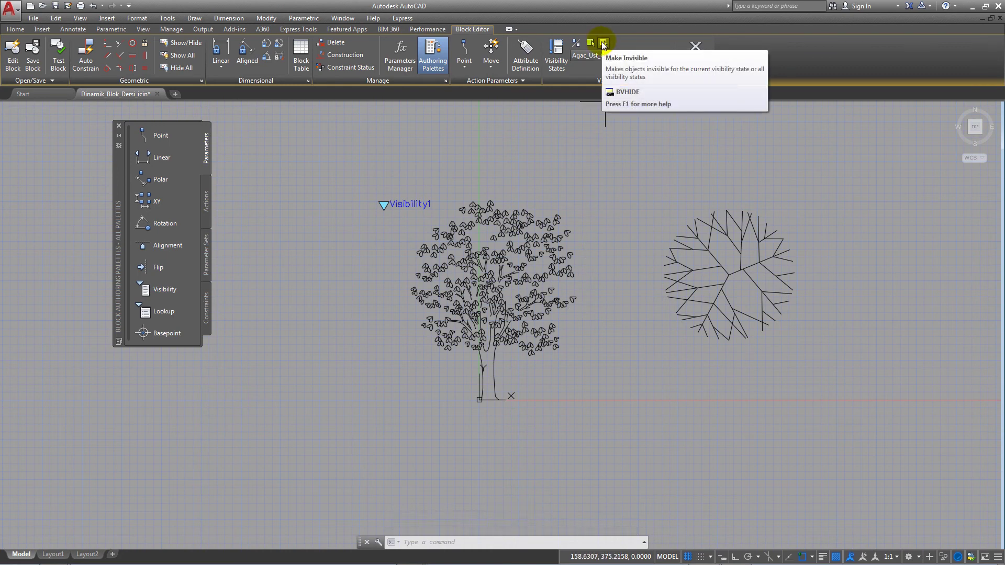
Step: Hide the elevation tree in the Agac_Ust_Gorunum state
{"action": "left_click", "coordinate": [603, 43]}
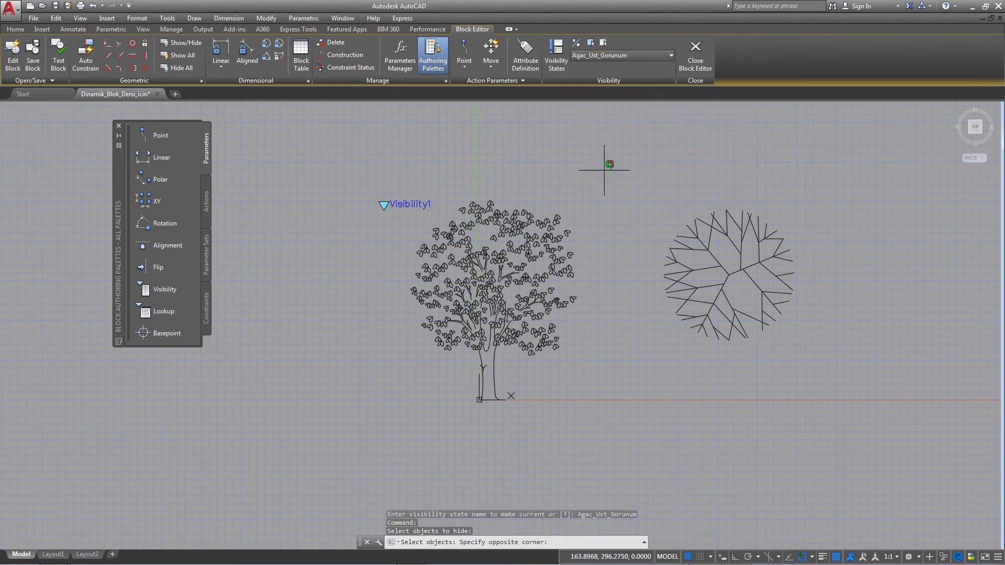
{"action": "left_click", "coordinate": [611, 162]}
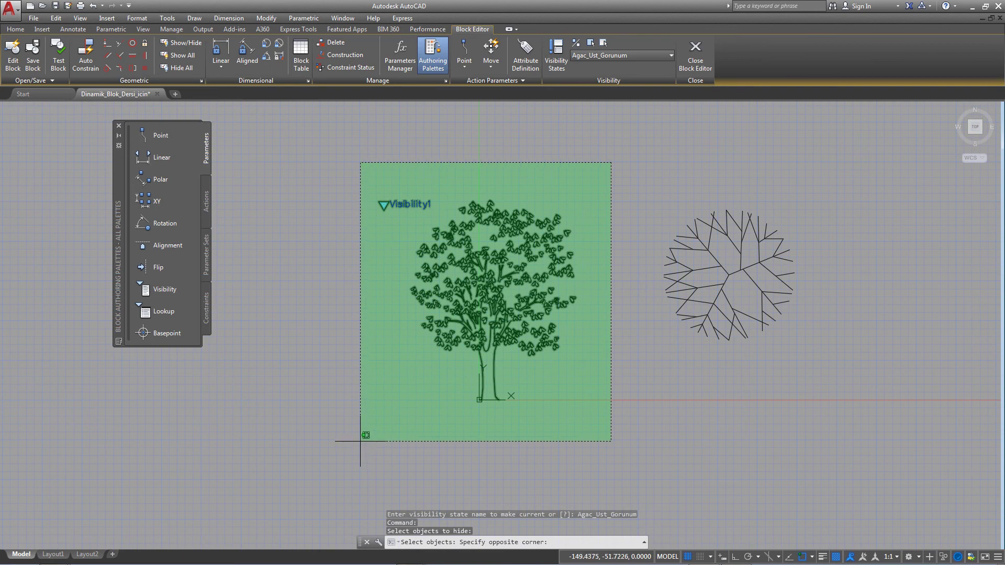
{"action": "left_click", "coordinate": [401, 449]}
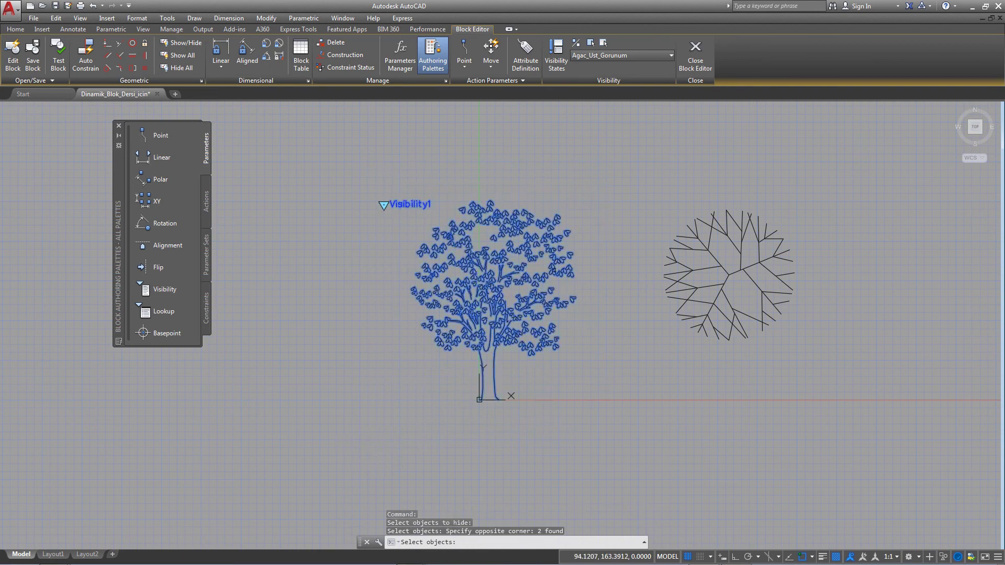
{"action": "key", "text": "Return"}
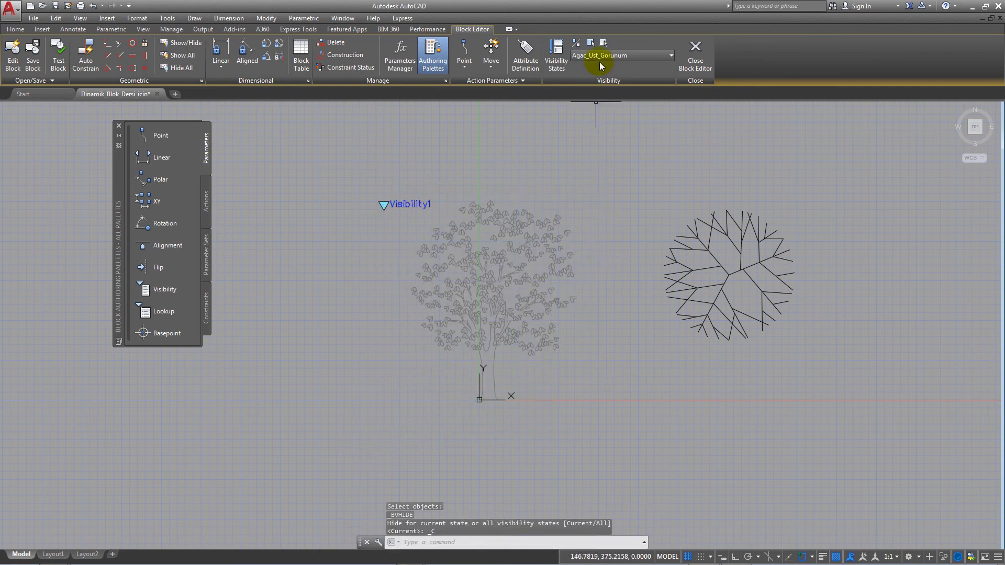
Step: Compare the Agac_On_Gorunus and Agac_Ust_Gorunum states, panning over to the plan tree
{"action": "left_click", "coordinate": [621, 55]}
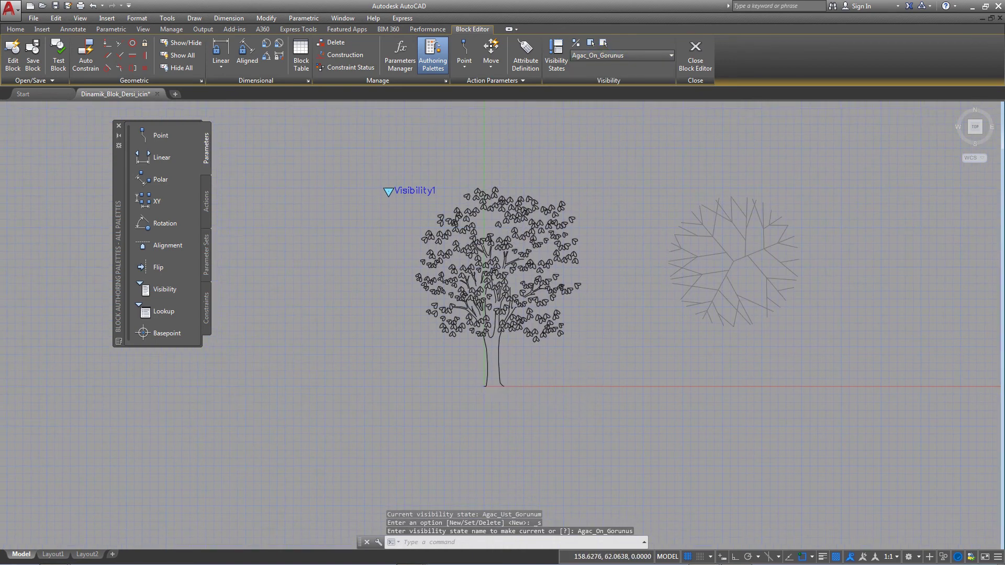
{"action": "scroll", "coordinate": [579, 393], "scroll_direction": "up", "scroll_amount": 2}
{"action": "mouse_move", "coordinate": [579, 393]}
{"action": "middle_mouse_down"}
{"action": "mouse_move", "coordinate": [628, 423]}
{"action": "mouse_move", "coordinate": [630, 435]}
{"action": "middle_mouse_up"}
{"action": "left_click", "coordinate": [612, 55]}
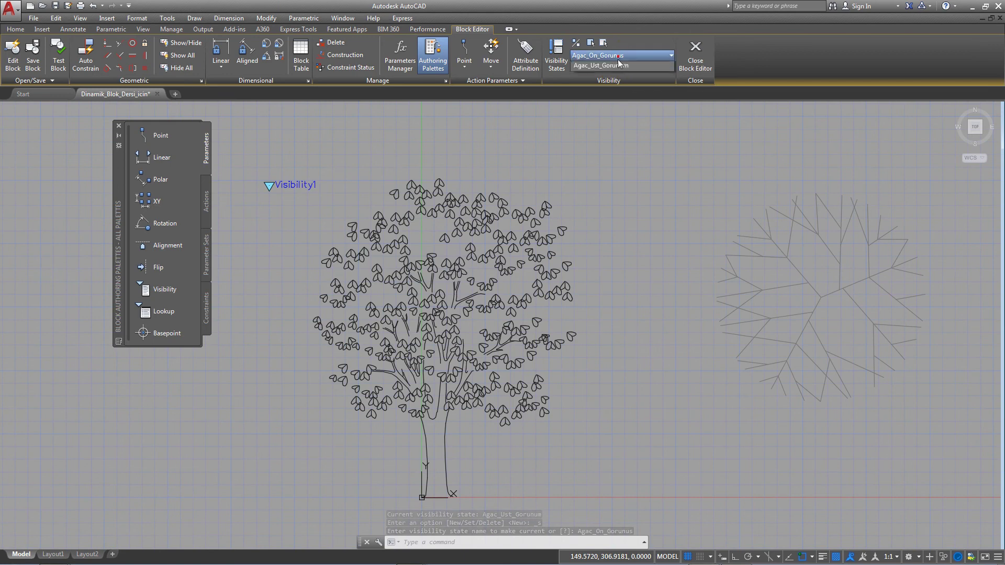
{"action": "left_click", "coordinate": [612, 79]}
{"action": "scroll", "coordinate": [745, 196], "scroll_direction": "down", "scroll_amount": 5}
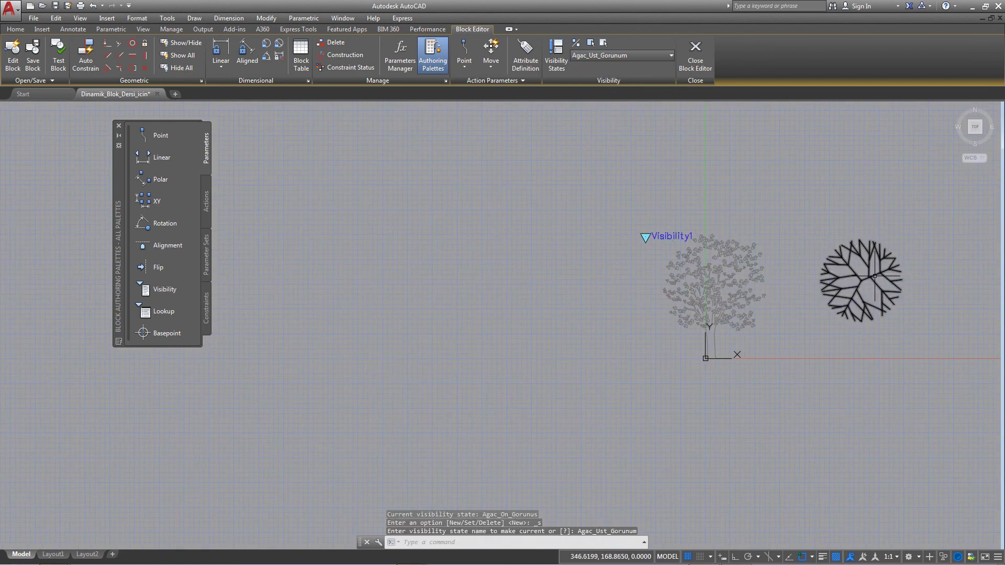
{"action": "middle_click_drag", "start_coordinate": [745, 195], "coordinate": [620, 207]}
Step: Move the plan-view tree onto the elevation tree's canopy, then return to Agac_On_Gorunus
{"action": "left_click", "coordinate": [763, 251]}
{"action": "left_click", "coordinate": [718, 312]}
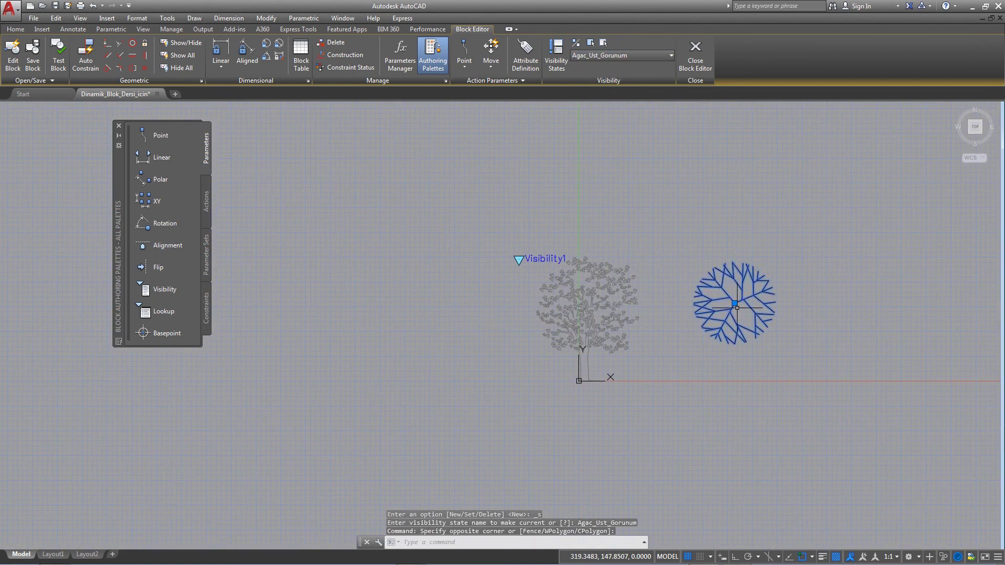
{"action": "left_click", "coordinate": [735, 303]}
{"action": "scroll", "coordinate": [584, 307], "scroll_direction": "up", "scroll_amount": 2}
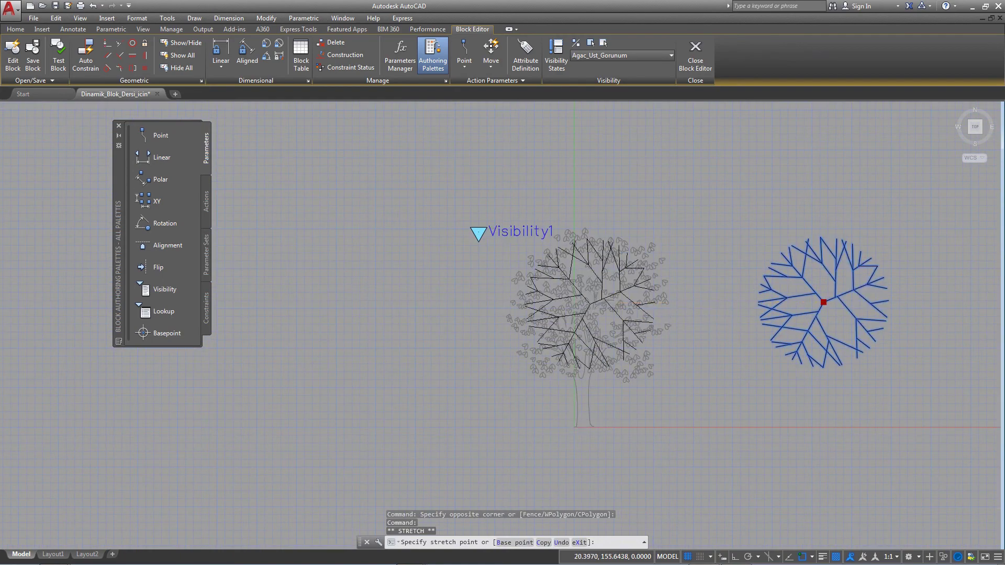
{"action": "scroll", "coordinate": [576, 308], "scroll_direction": "up", "scroll_amount": 4}
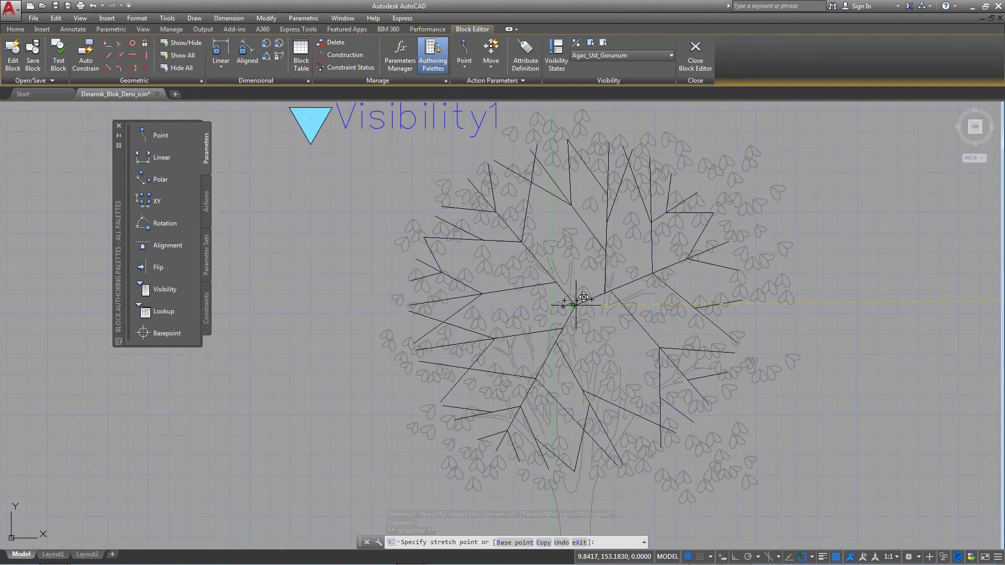
{"action": "left_click", "coordinate": [574, 306]}
{"action": "scroll", "coordinate": [576, 306], "scroll_direction": "down", "scroll_amount": 2}
{"action": "scroll", "coordinate": [584, 304], "scroll_direction": "down", "scroll_amount": 2}
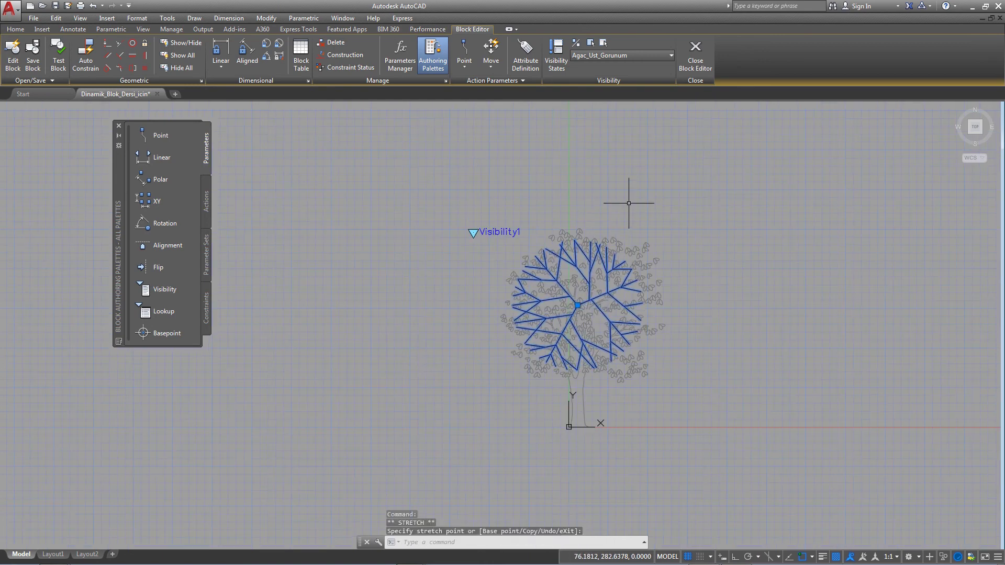
{"action": "left_click", "coordinate": [620, 54]}
{"action": "left_click", "coordinate": [602, 70]}
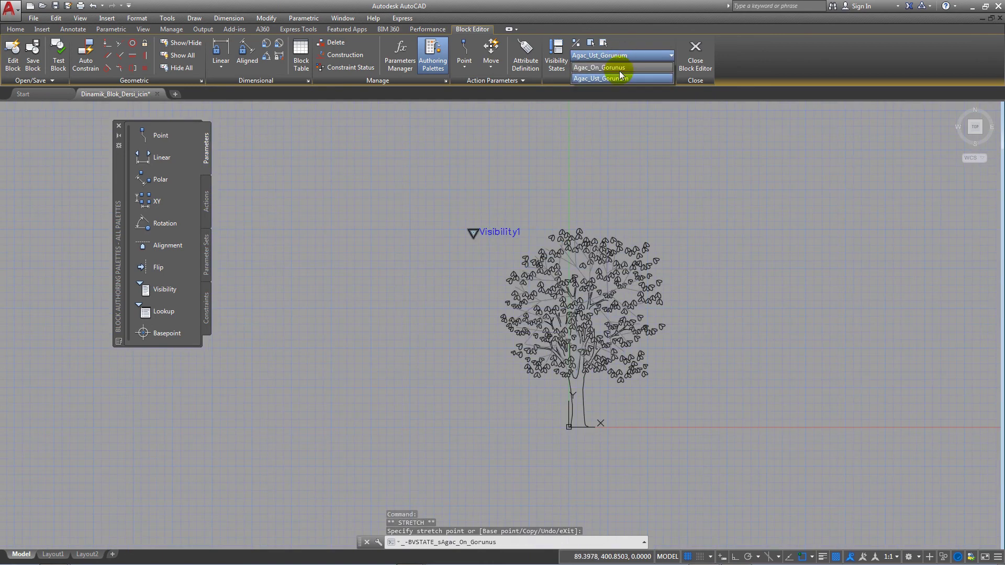
Step: Switch to Agac_Ust_Gorunum, close the Block Editor and save changes to Agaclar_yan_ve_ust
{"action": "left_click", "coordinate": [623, 55]}
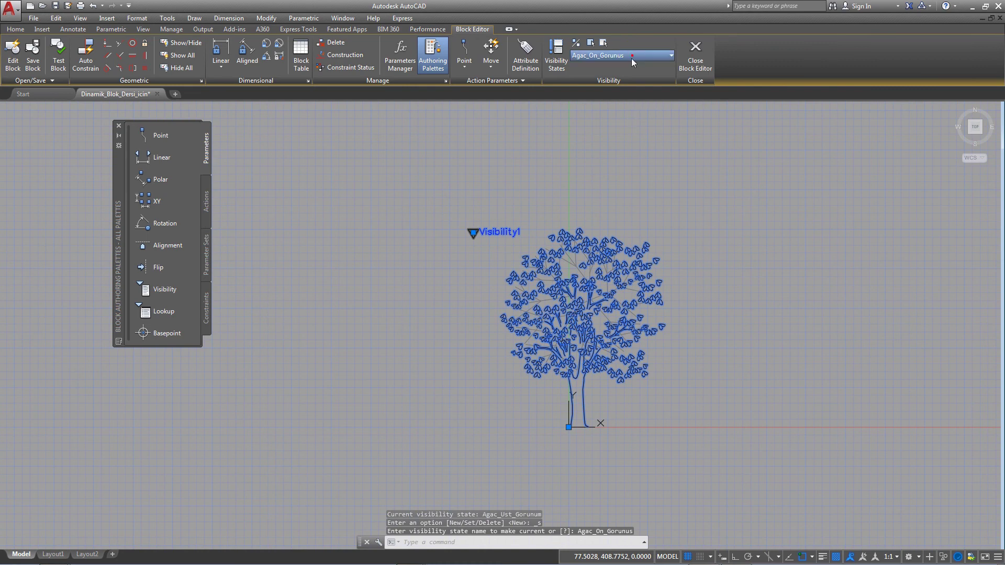
{"action": "left_click", "coordinate": [626, 76]}
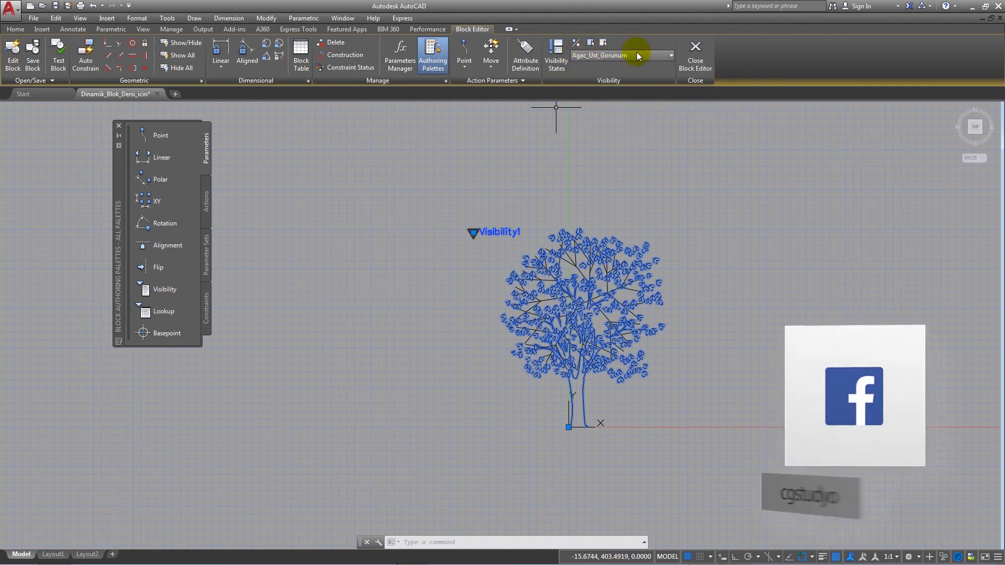
{"action": "left_click", "coordinate": [695, 55]}
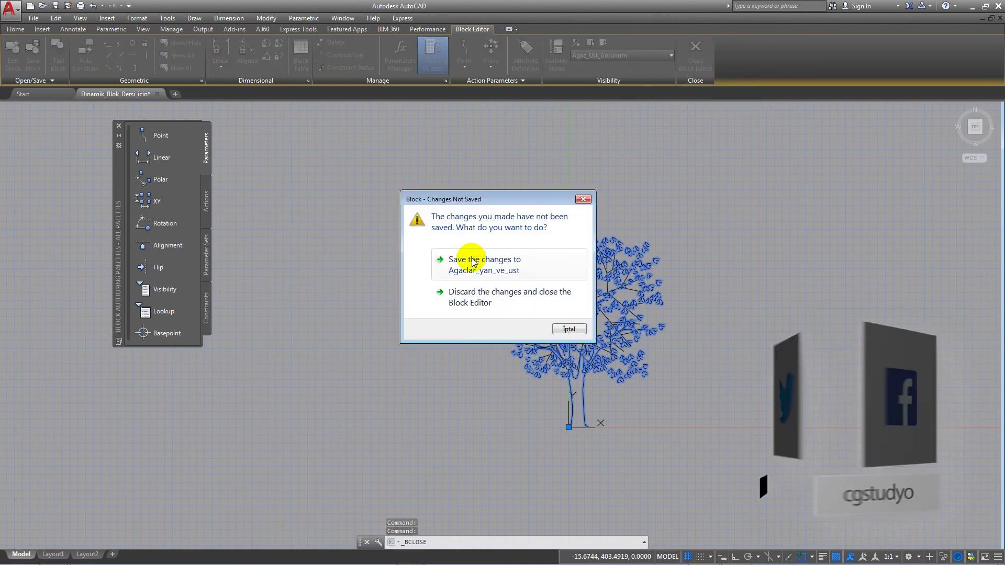
{"action": "left_click", "coordinate": [473, 261]}
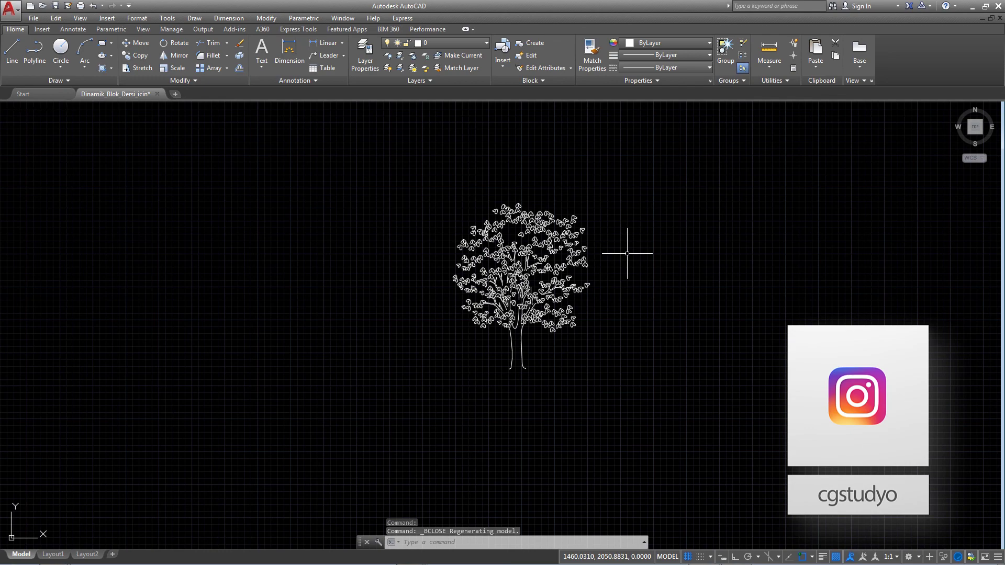
Step: Select the tree block and use its visibility grip to switch between plan and elevation
{"action": "left_click", "coordinate": [545, 222]}
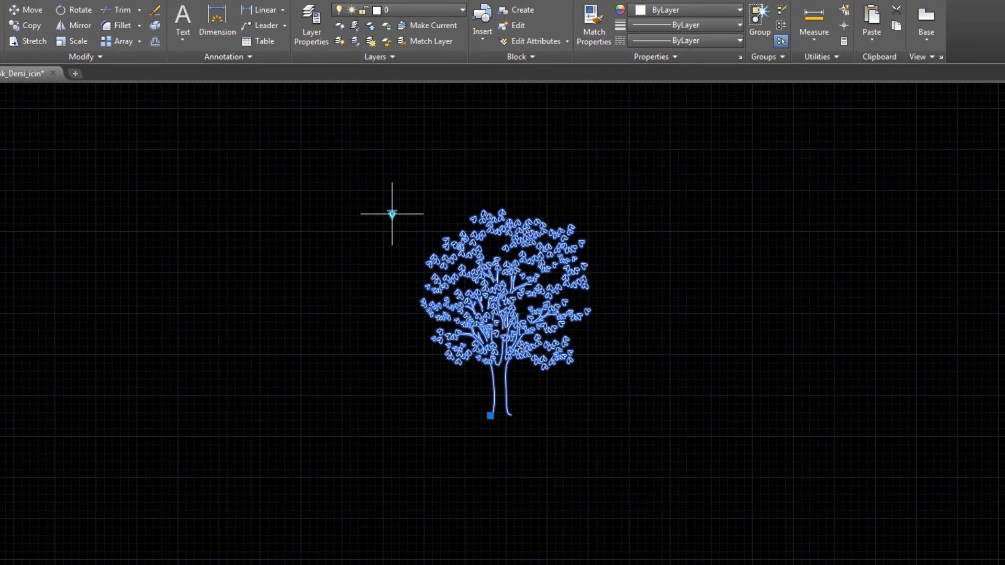
{"action": "left_click", "coordinate": [392, 214]}
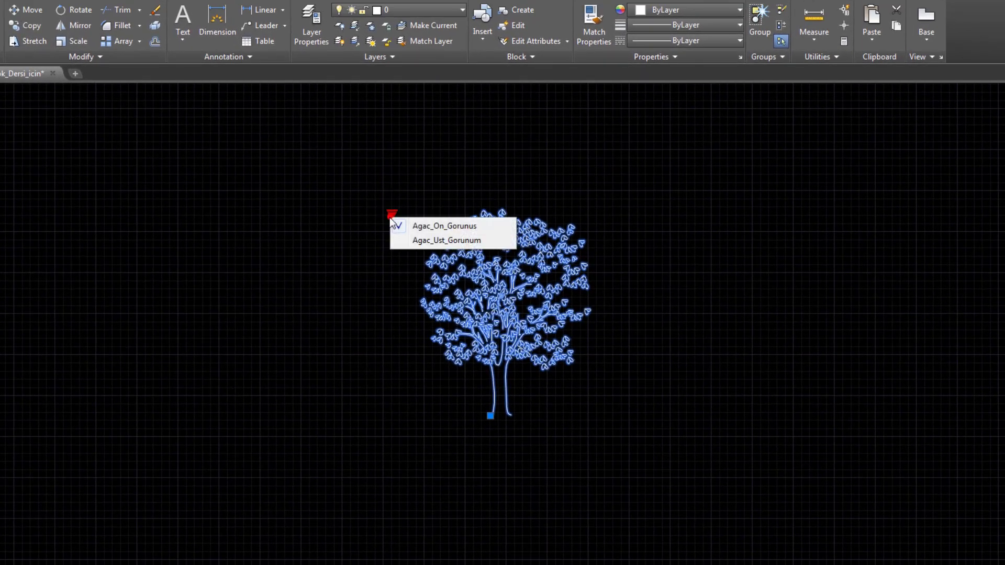
{"action": "left_click", "coordinate": [411, 241]}
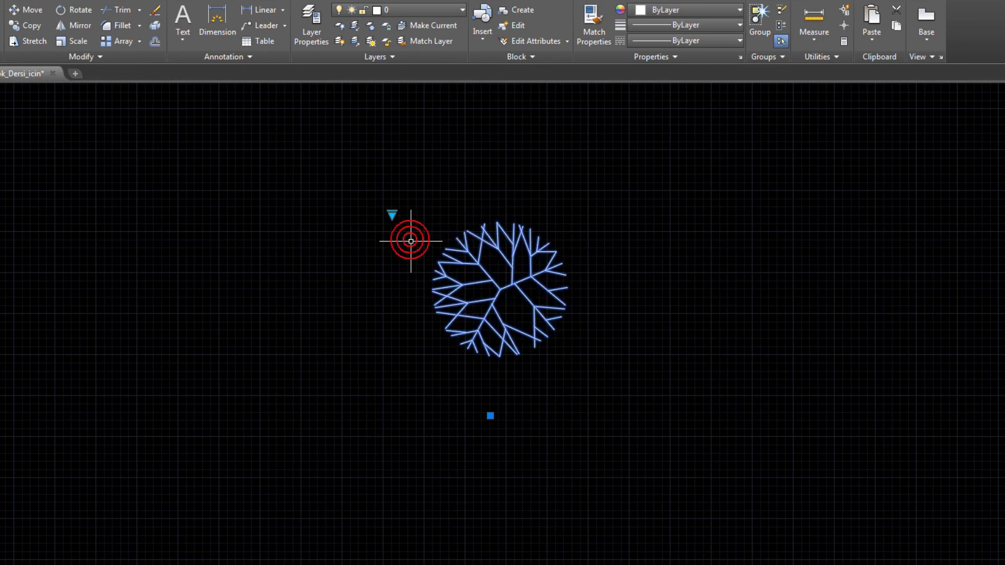
{"action": "left_click", "coordinate": [392, 214]}
{"action": "left_click", "coordinate": [411, 222]}
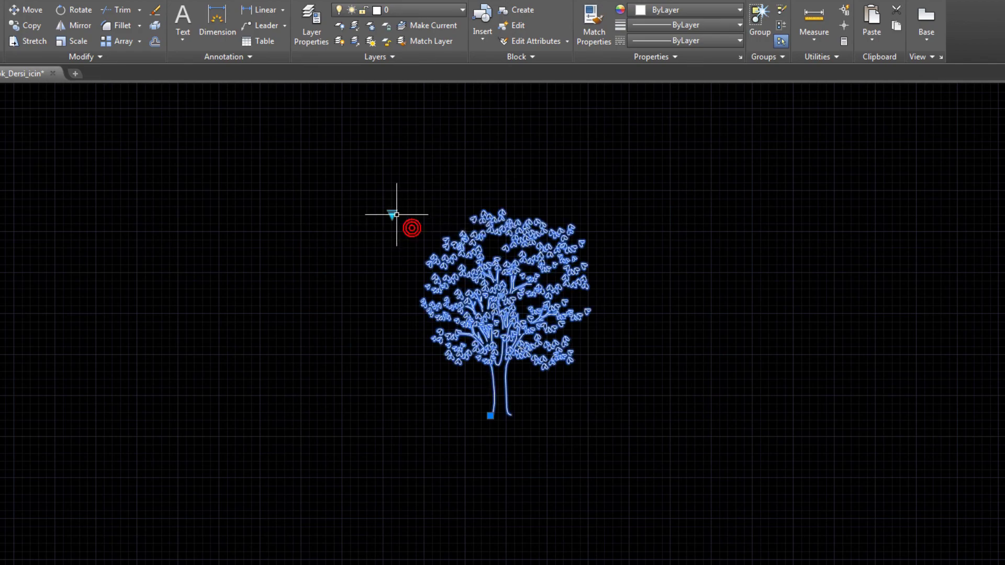
{"action": "left_click", "coordinate": [412, 235]}
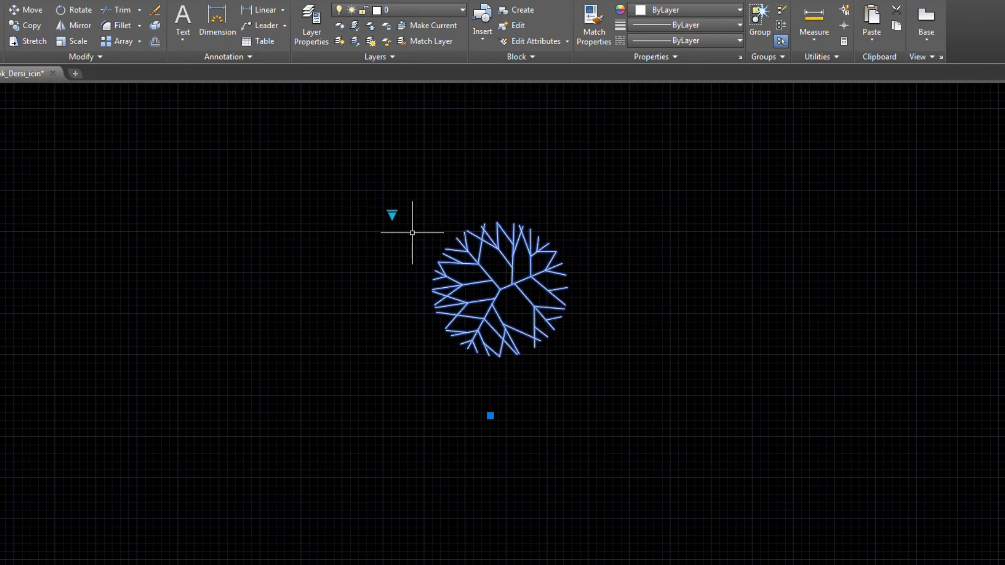
{"action": "key", "text": "Escape"}
{"action": "scroll", "coordinate": [441, 221], "scroll_direction": "down", "scroll_amount": 4}
{"action": "scroll", "coordinate": [442, 223], "scroll_direction": "up", "scroll_amount": 2}
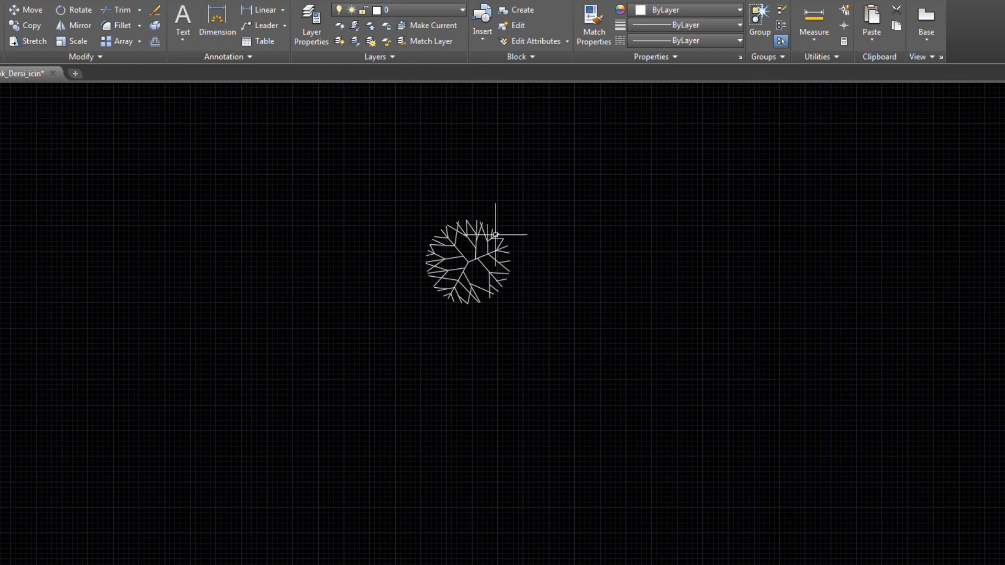
Step: Reselect the block and toggle elevation, plan, then elevation, ending on Agac_On_Gorunus
{"action": "left_click", "coordinate": [471, 226]}
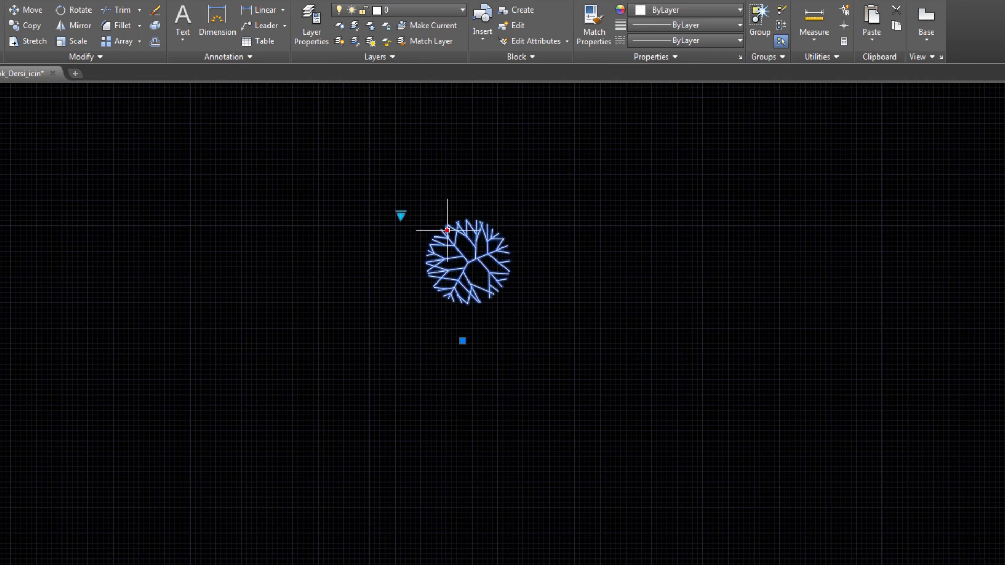
{"action": "left_click", "coordinate": [400, 214]}
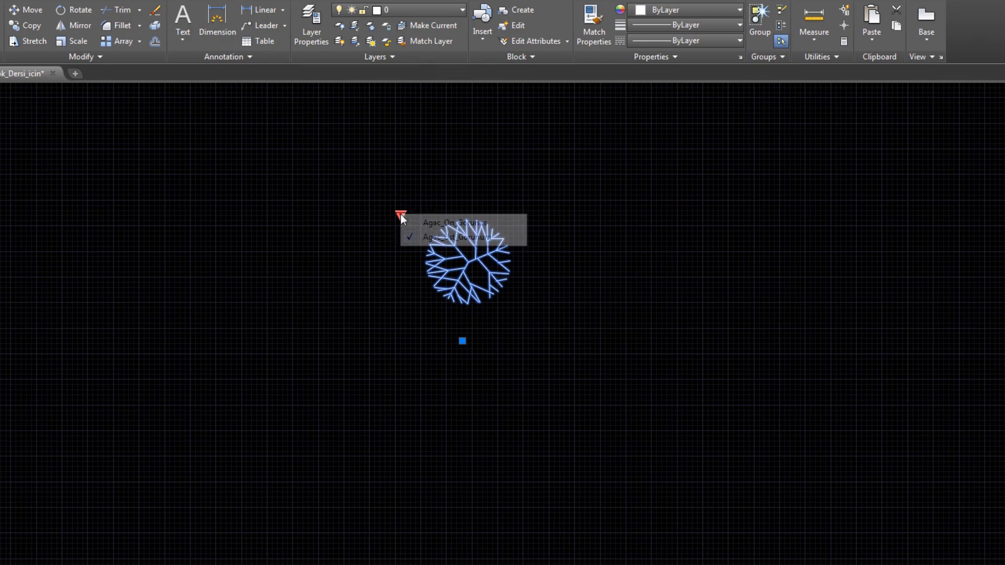
{"action": "left_click", "coordinate": [405, 219]}
{"action": "left_click", "coordinate": [435, 208]}
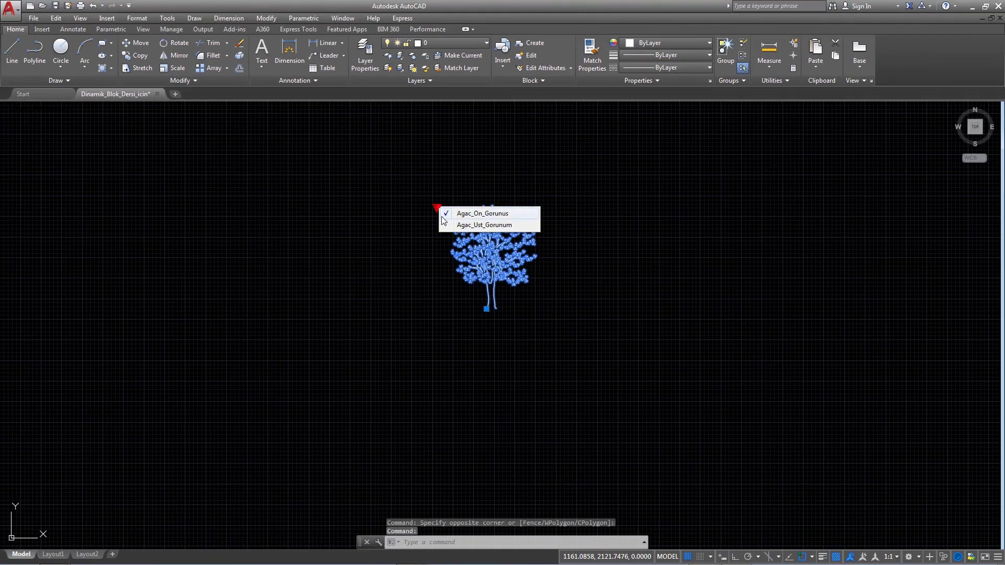
{"action": "left_click", "coordinate": [448, 214]}
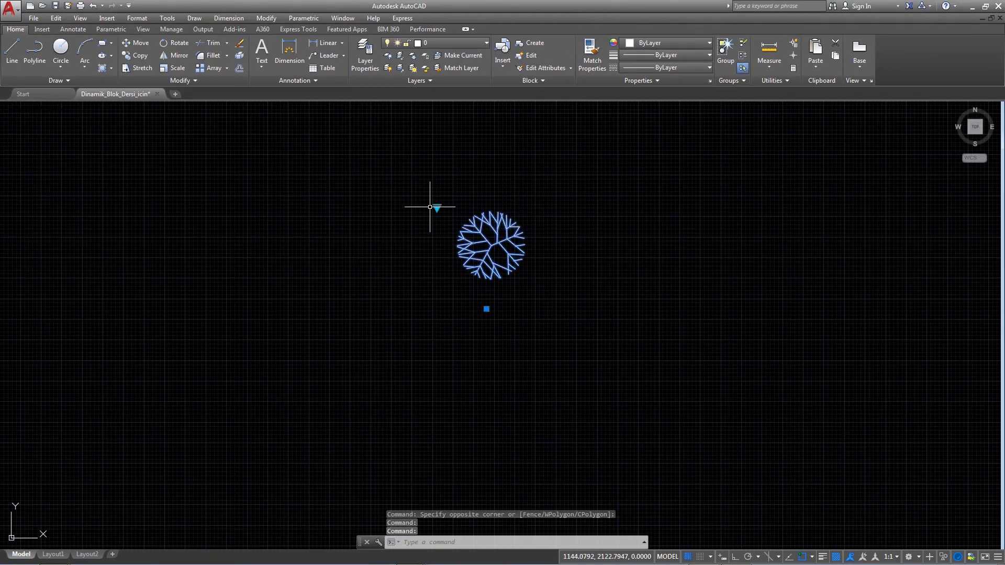
{"action": "left_click", "coordinate": [437, 209]}
{"action": "left_click", "coordinate": [450, 226]}
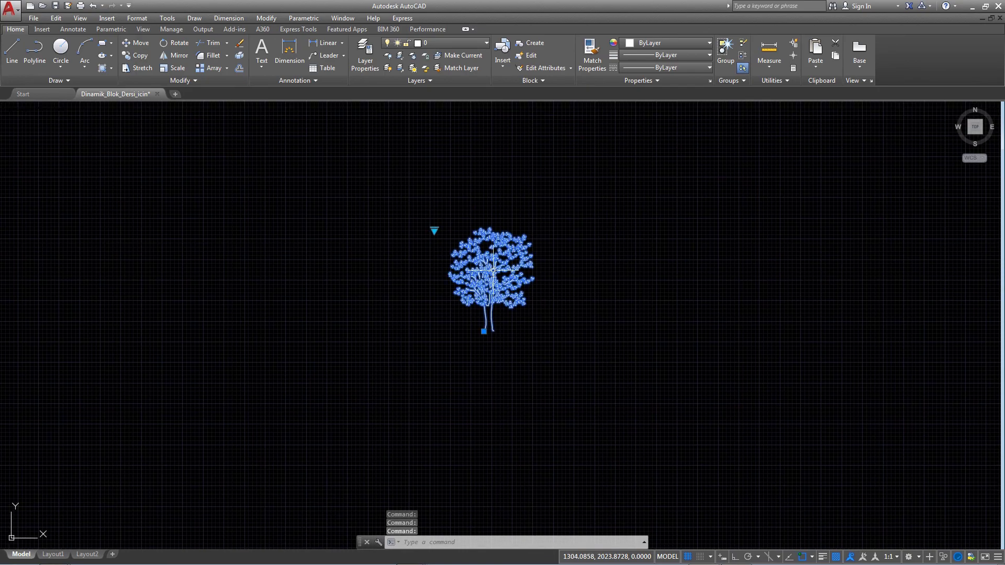